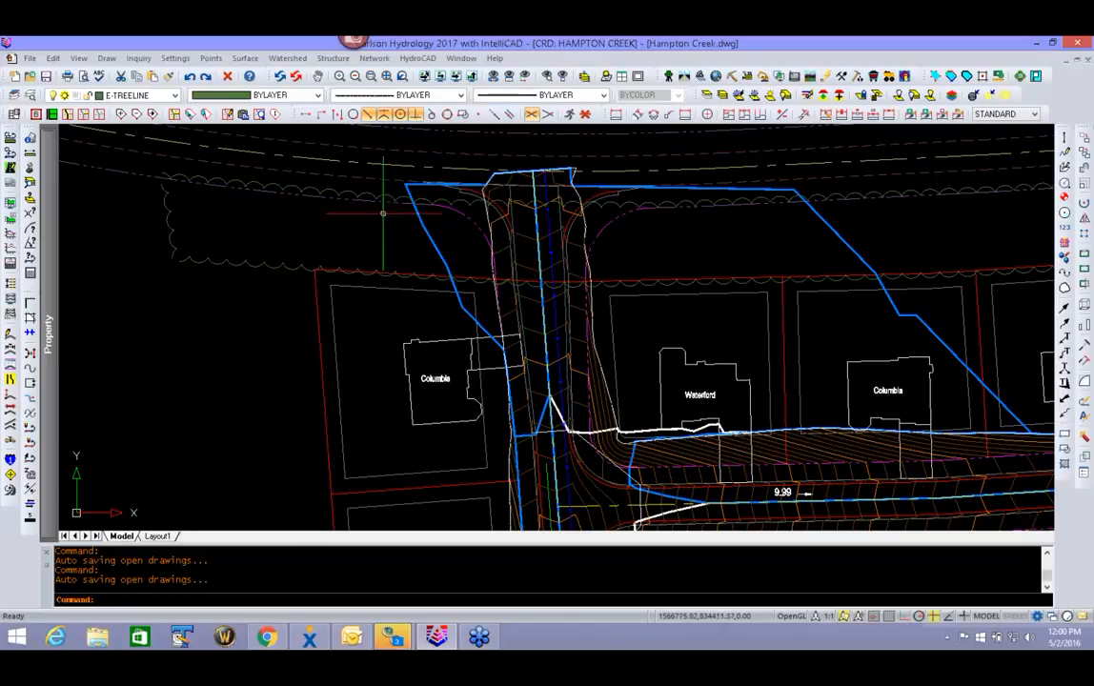
- Hatch all defined watershed layers from the watershed layer definitions, then close them
click(284, 60)
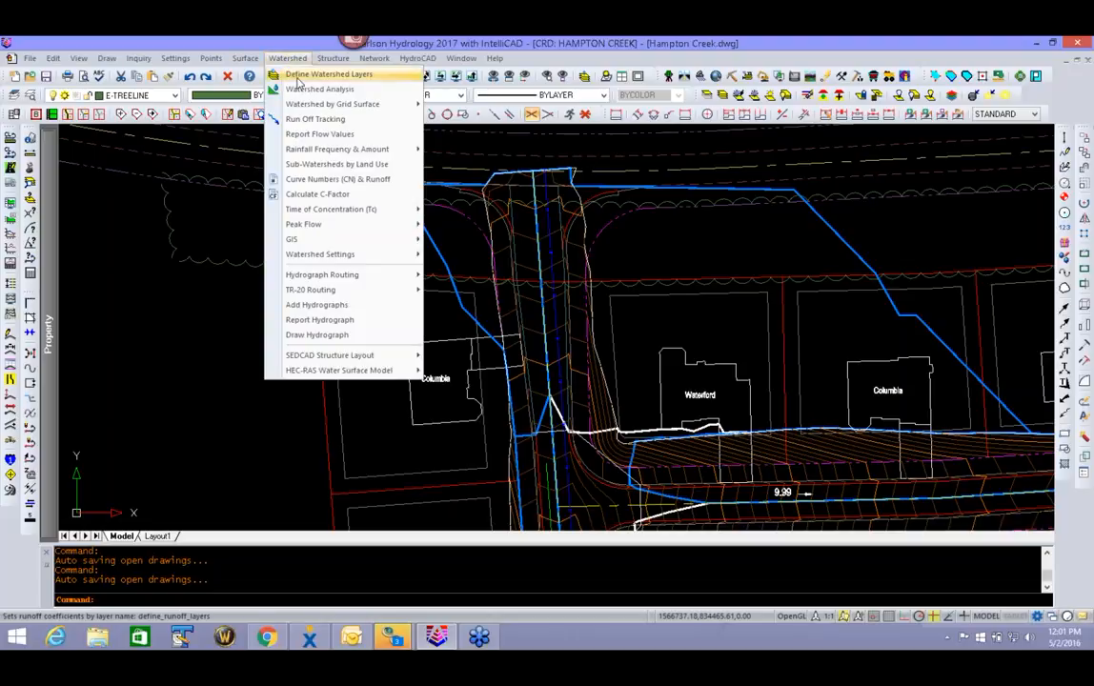
click(299, 76)
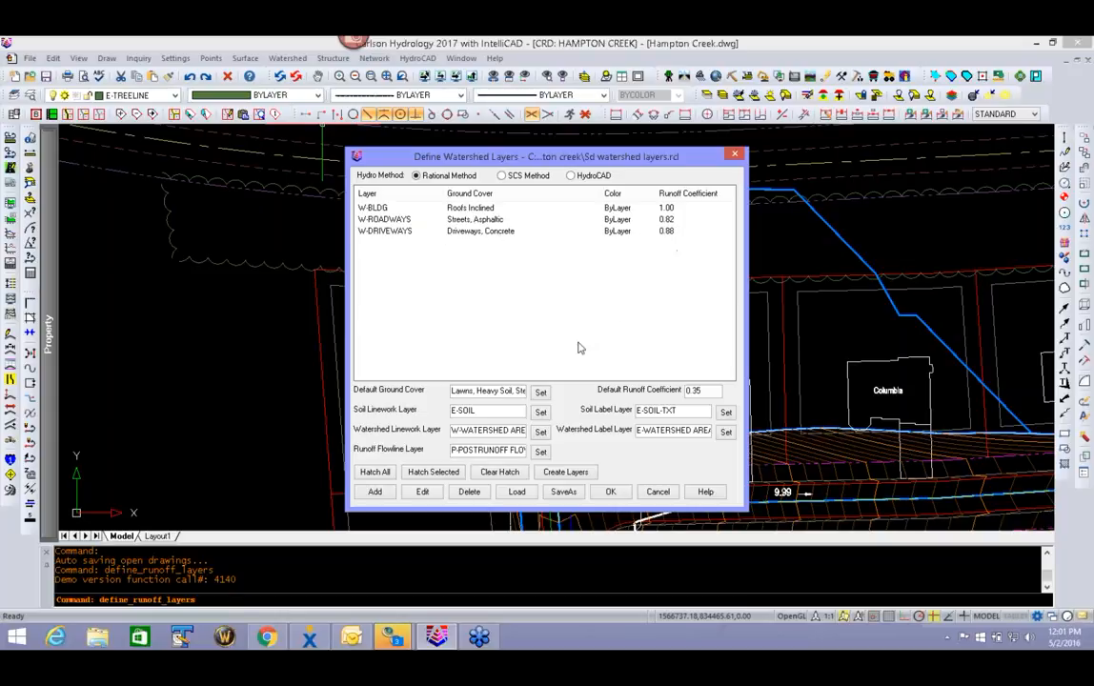
click(375, 473)
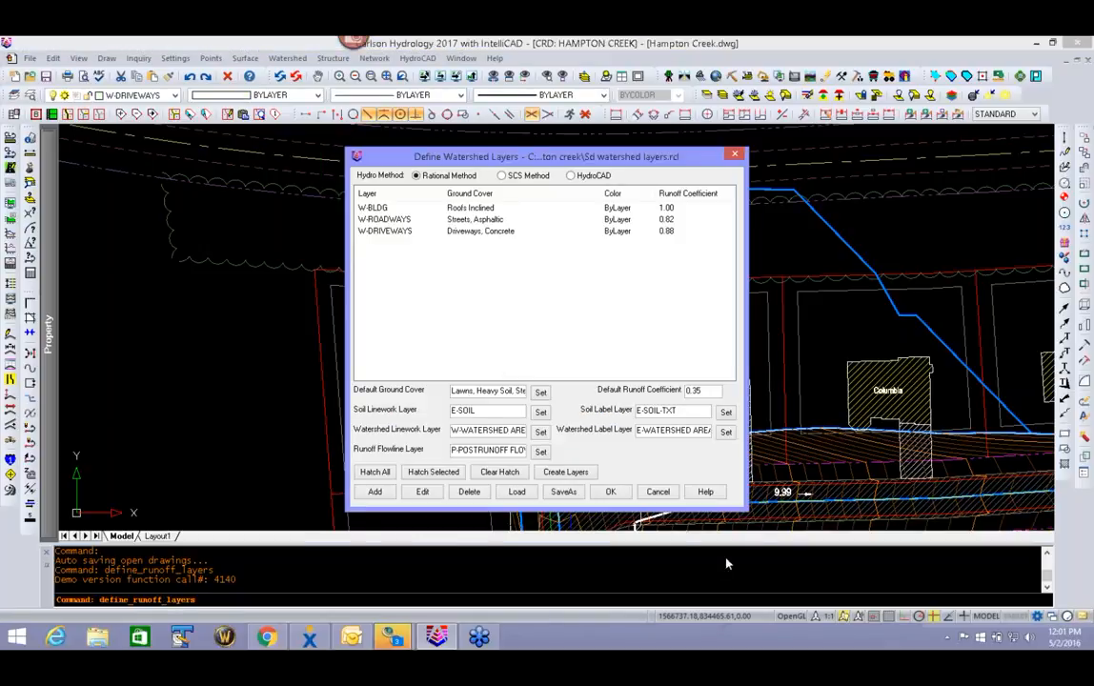
click(657, 491)
- Examine the hatching on the houses, driveways and roadways around the street intersection
mouse_move(795, 435)
middle_down()
mouse_move(591, 243)
mouse_move(650, 294)
middle_up()
scroll(276, 221, up, 1)
scroll(348, 267, up, 1)
middle_drag(348, 268, 333, 330)
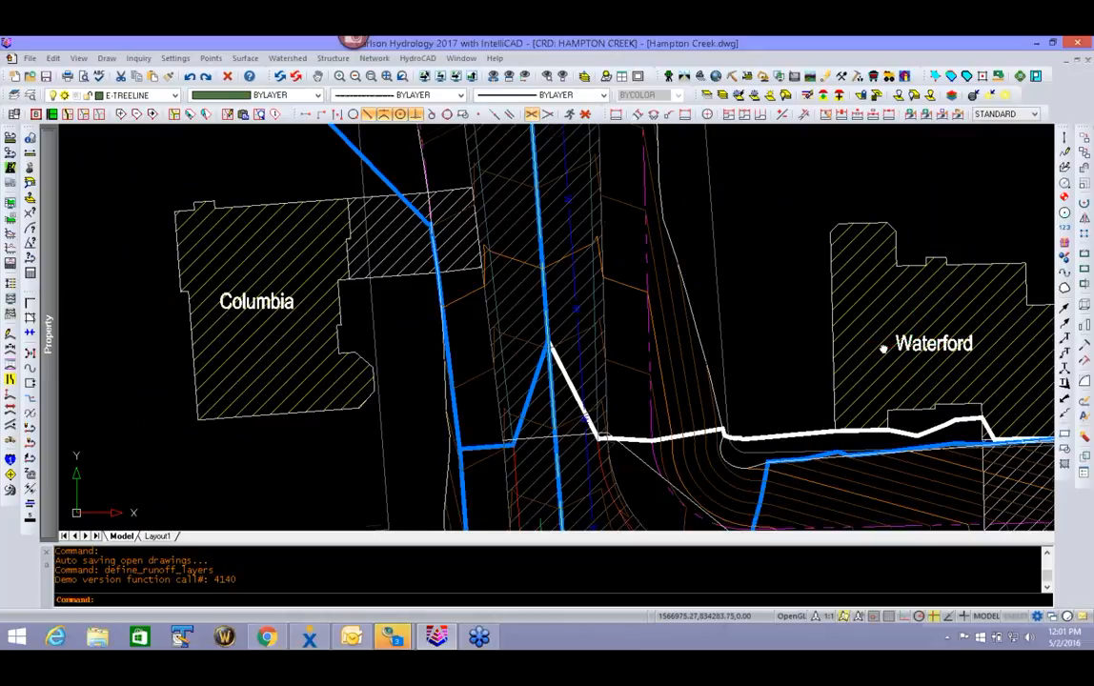
middle_drag(884, 347, 759, 261)
scroll(758, 432, down, 2)
middle_drag(757, 432, 757, 474)
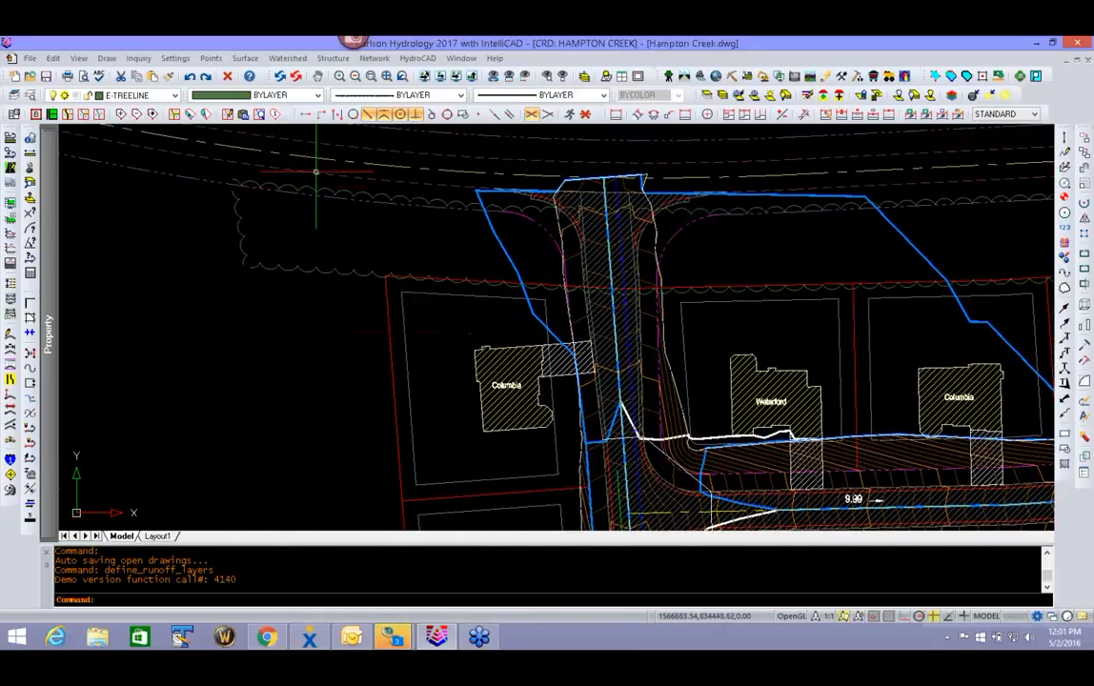
- Start a new runoff layer in the watershed layer definitions, taking its layer E-TREELINE from the treeline in the drawing
click(284, 59)
click(295, 75)
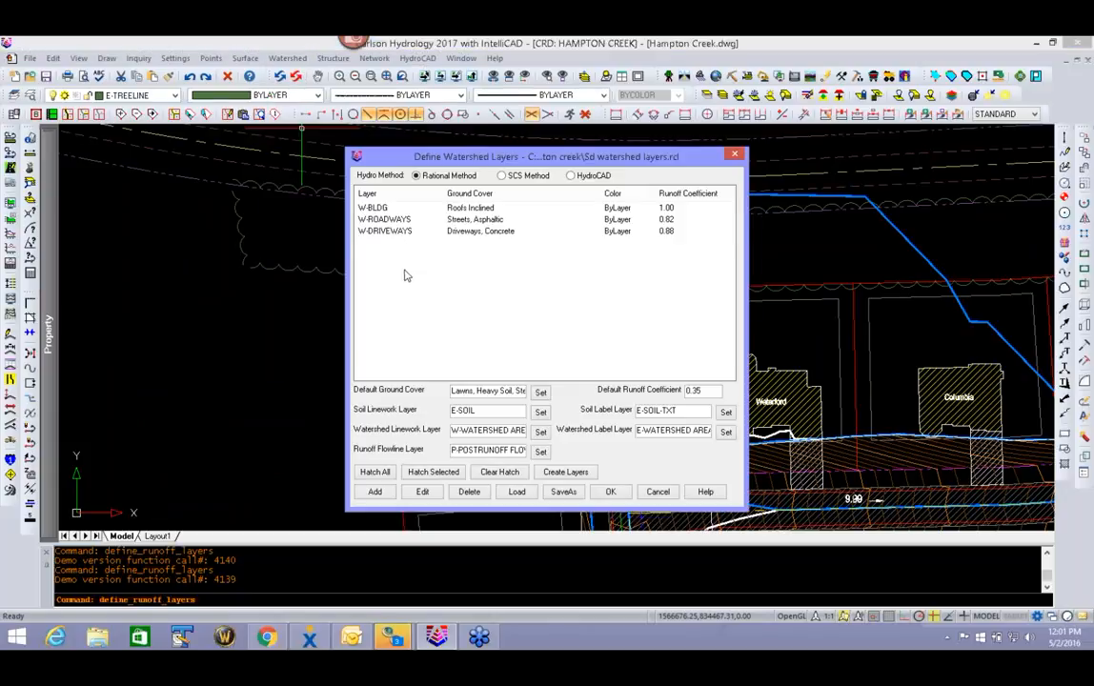
click(375, 493)
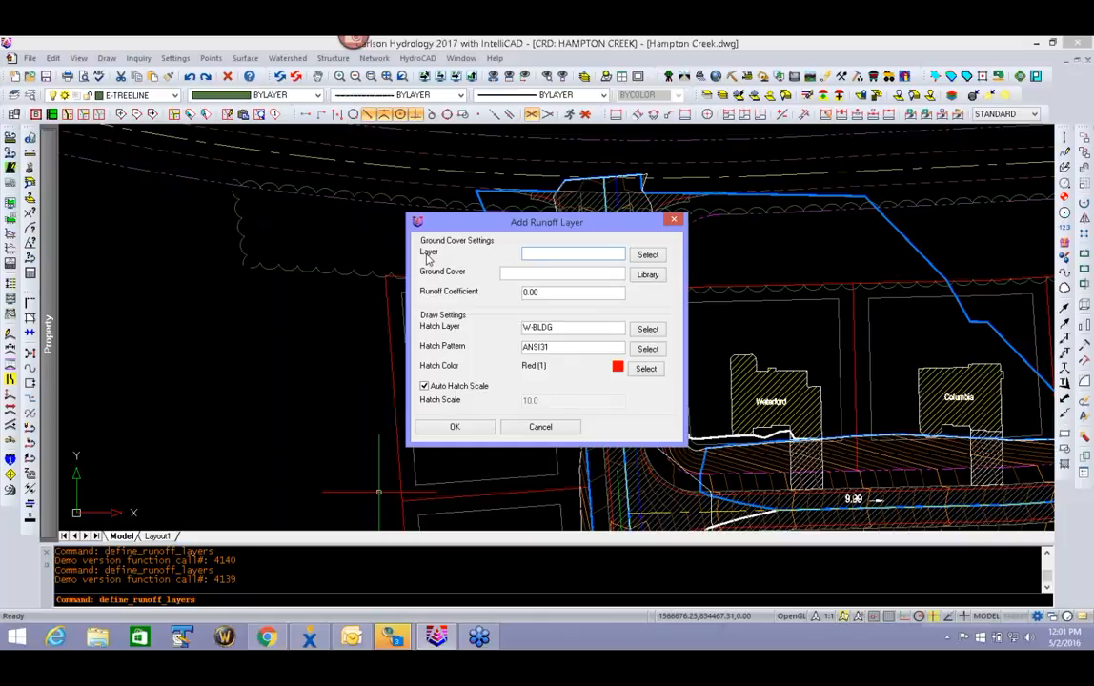
click(648, 254)
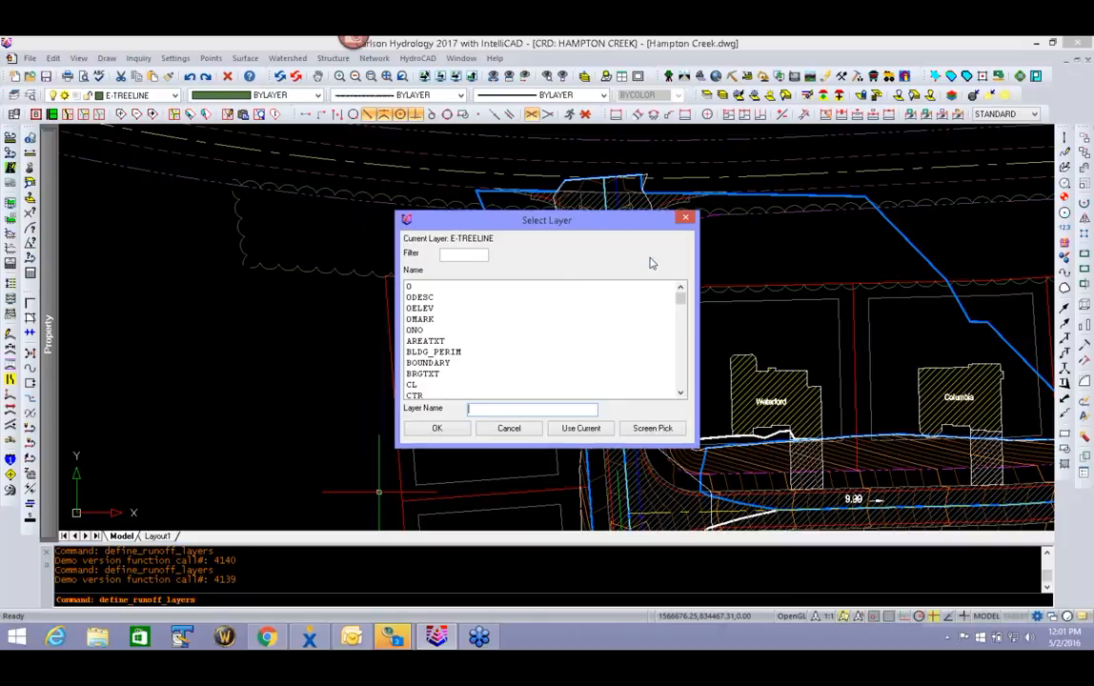
click(652, 429)
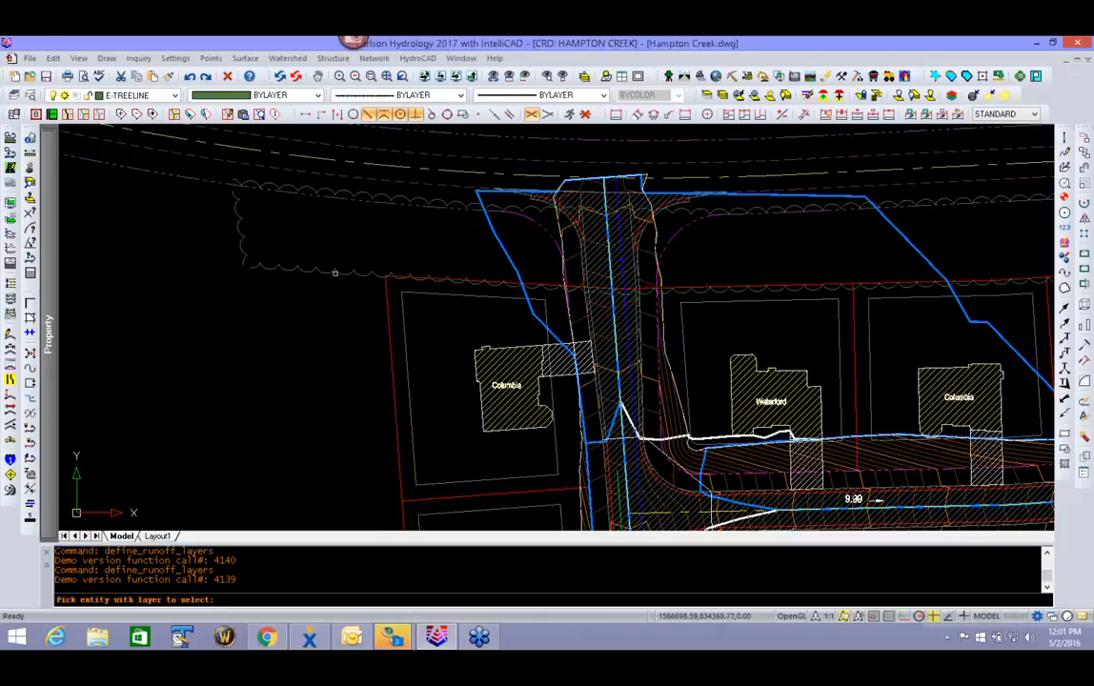
click(334, 270)
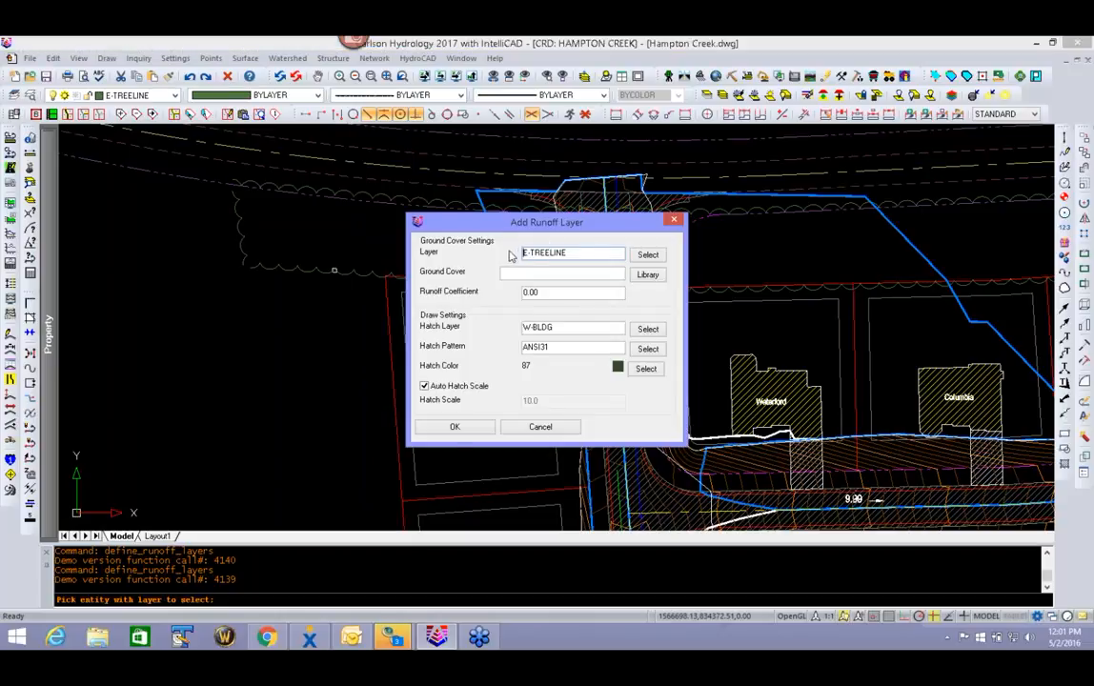
- Assign the ground cover Wooded Sparceground Litter, with runoff coefficient 0.20, from the runoff coefficient library
click(652, 276)
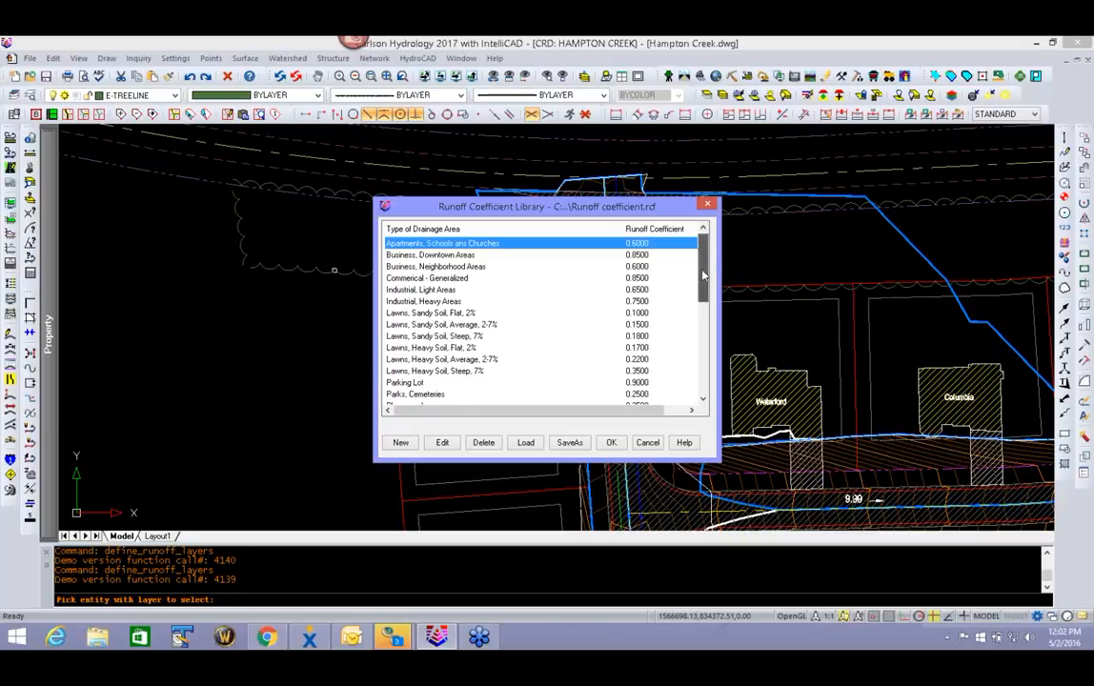
drag(703, 276, 710, 367)
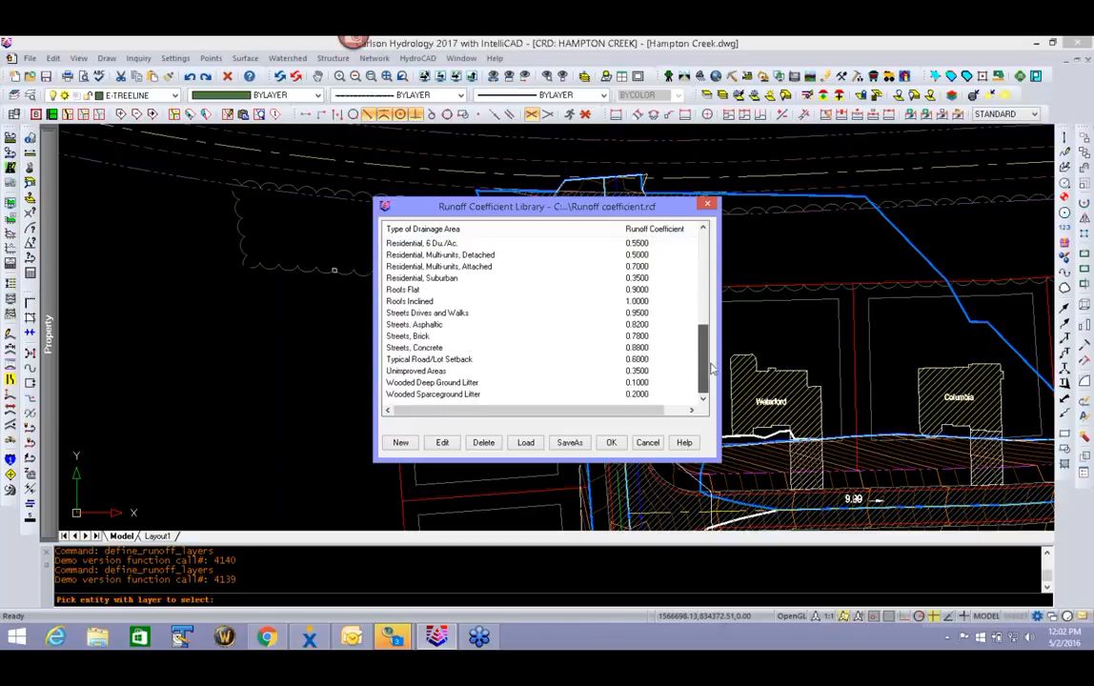
click(430, 394)
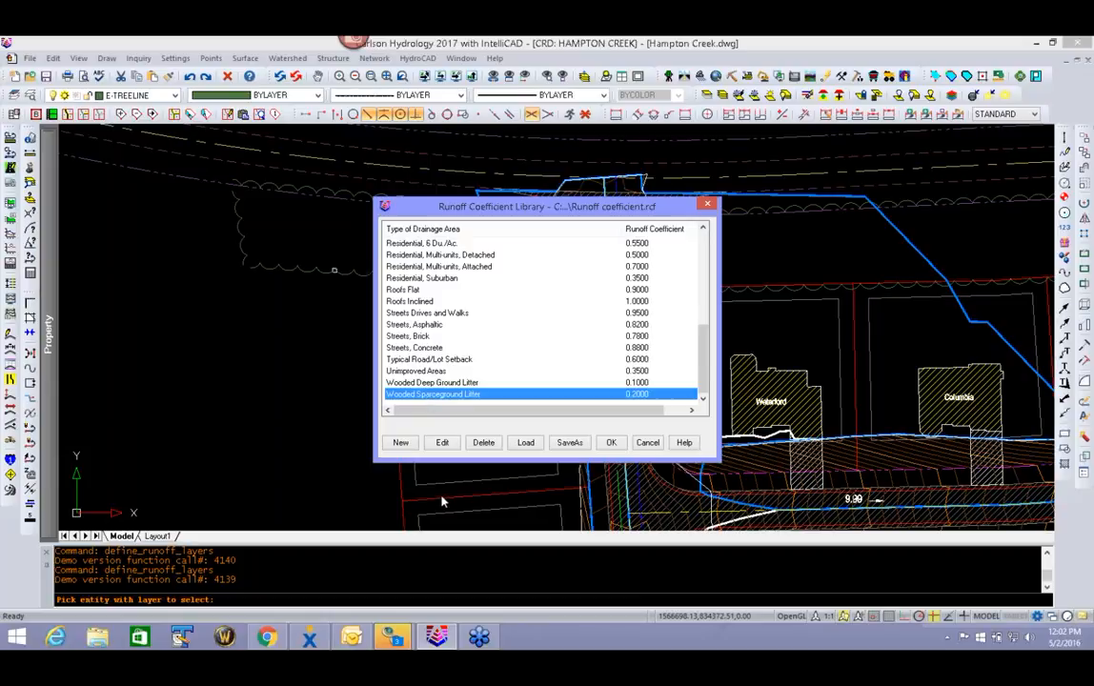
click(610, 442)
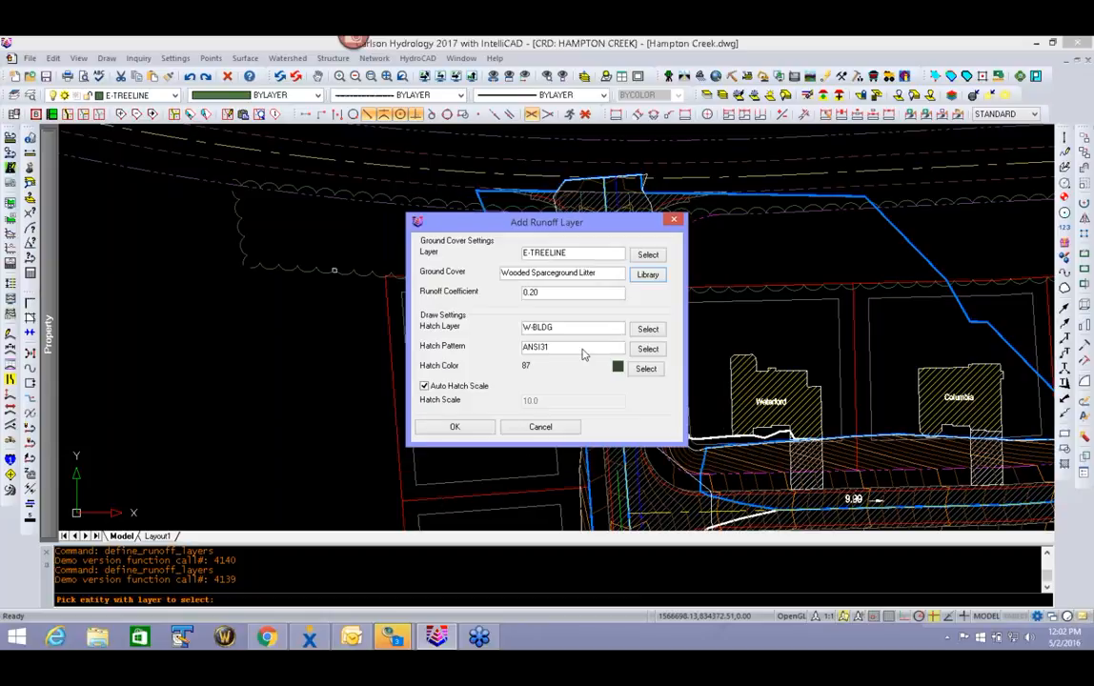
- Set the new runoff layer's hatch pattern to ANSI32 and add the layer to the watershed definitions
click(648, 350)
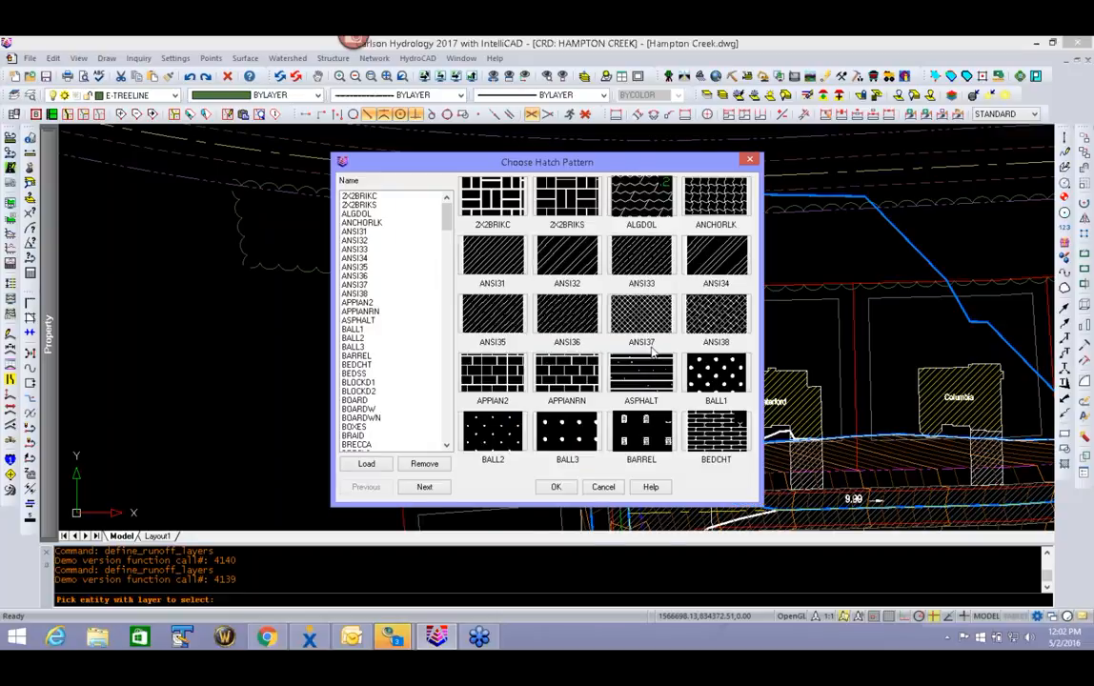
click(355, 356)
scroll(355, 366, down, 5)
scroll(357, 369, down, 15)
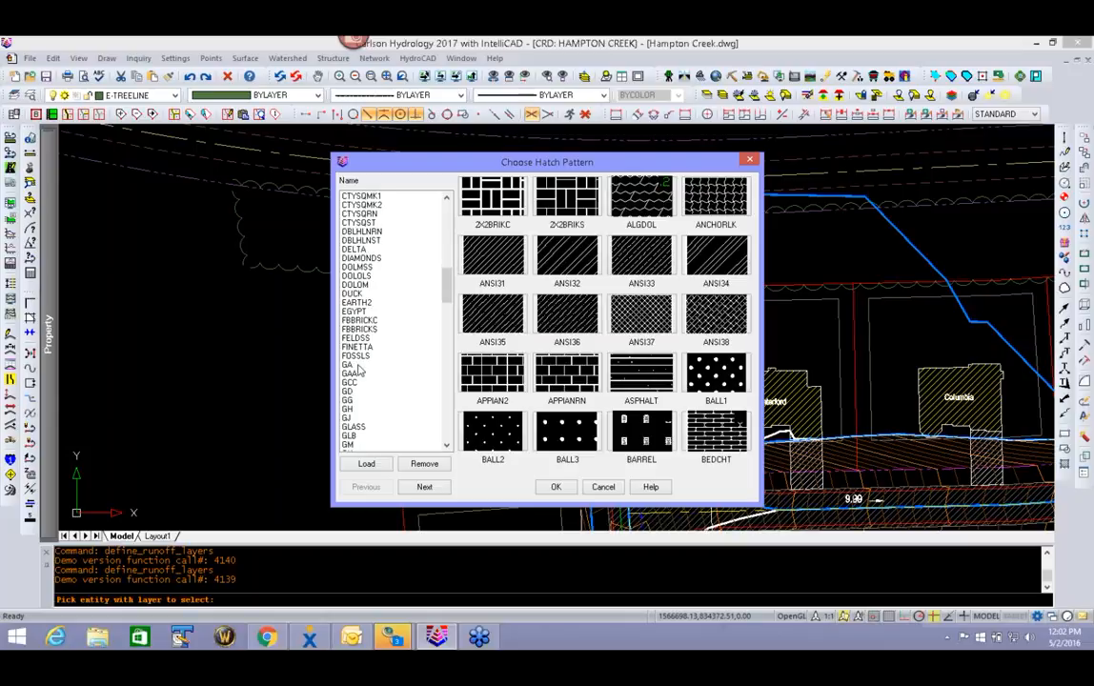
scroll(357, 370, down, 10)
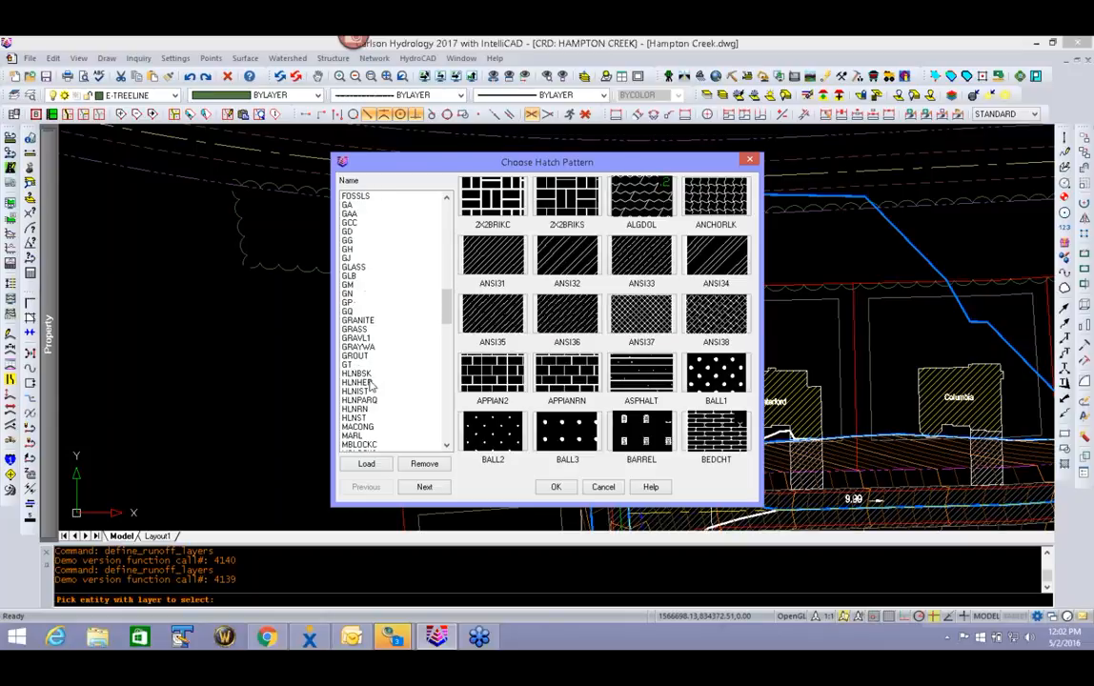
scroll(371, 381, down, 3)
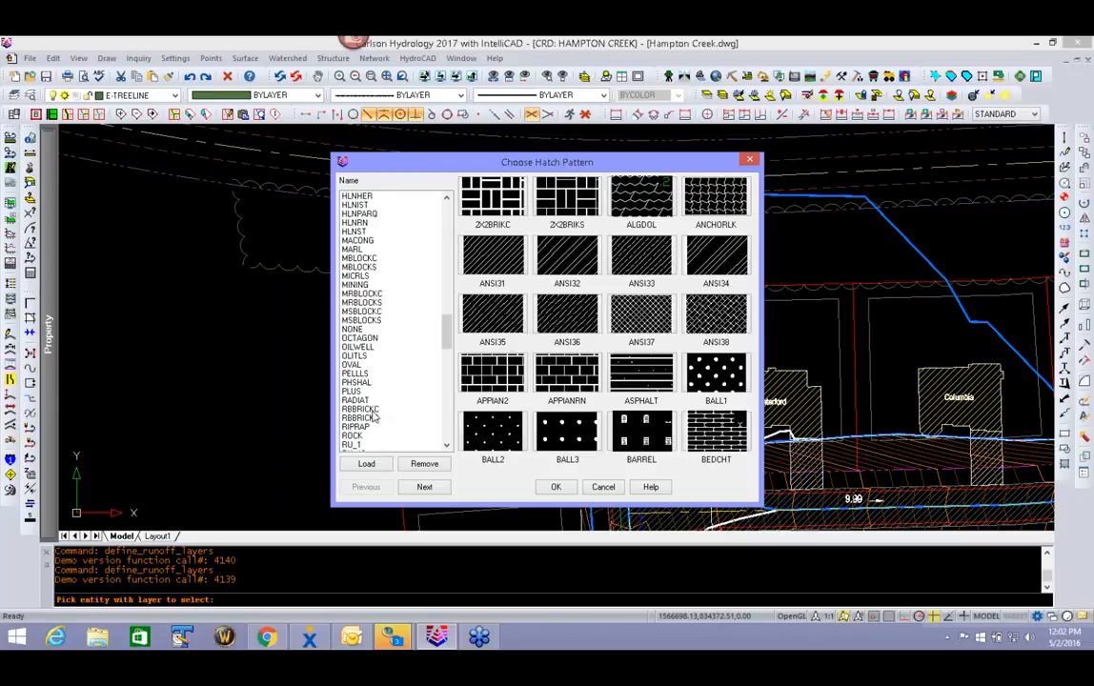
click(357, 391)
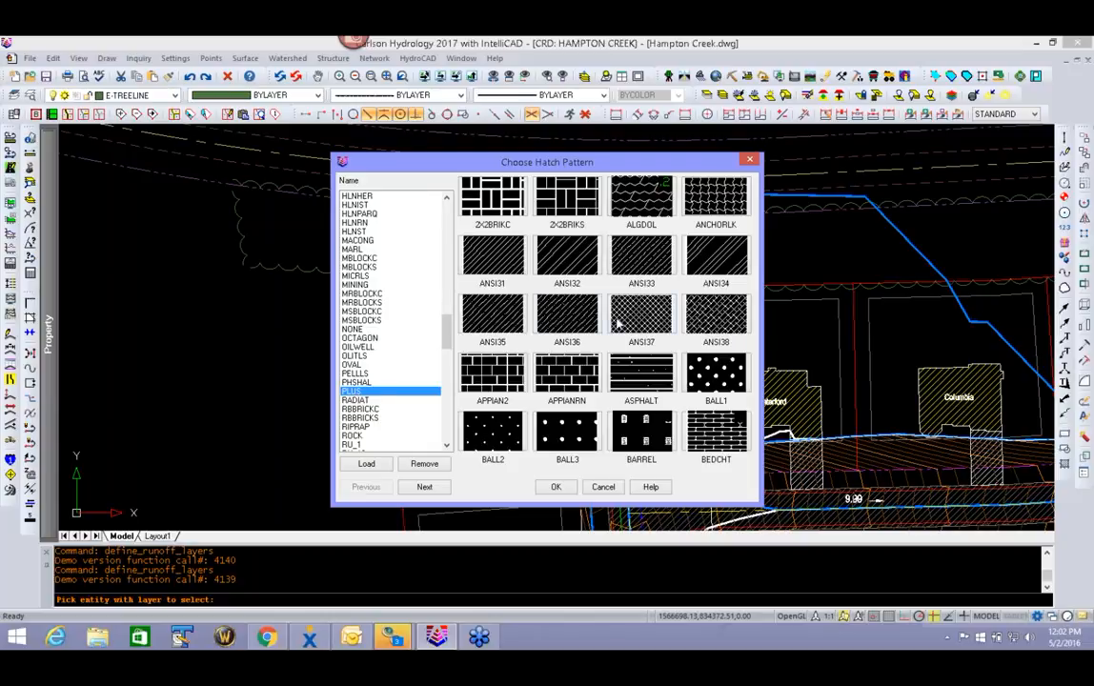
click(570, 261)
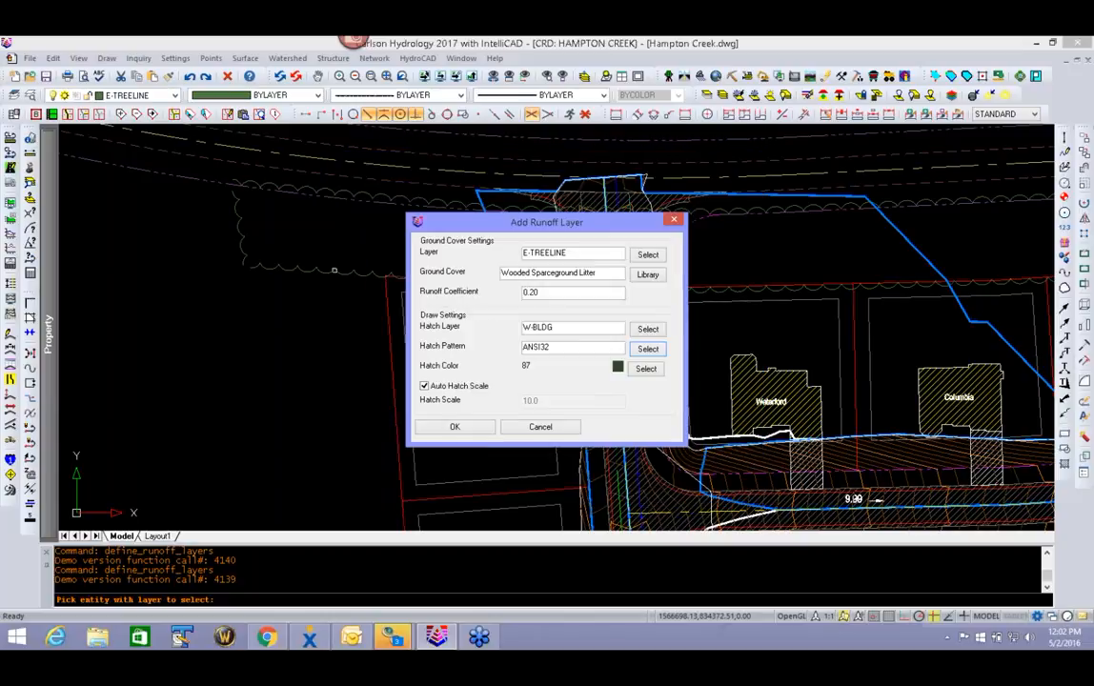
click(454, 426)
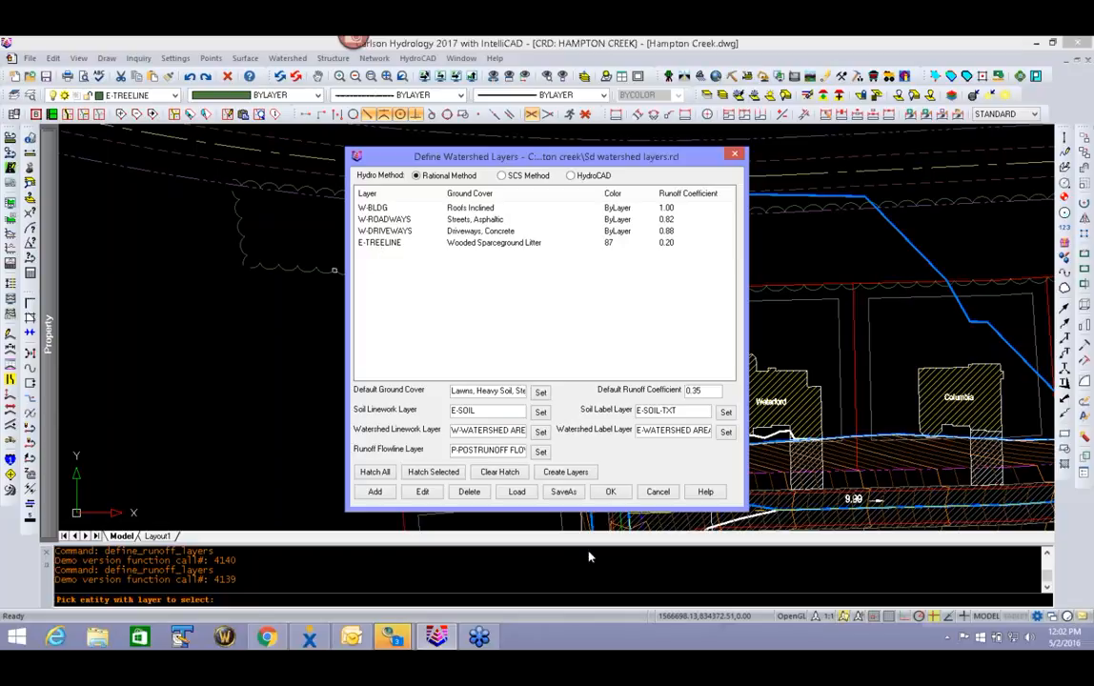
- Hatch all defined watershed layers, including the treeline area, and accept the definitions
click(376, 471)
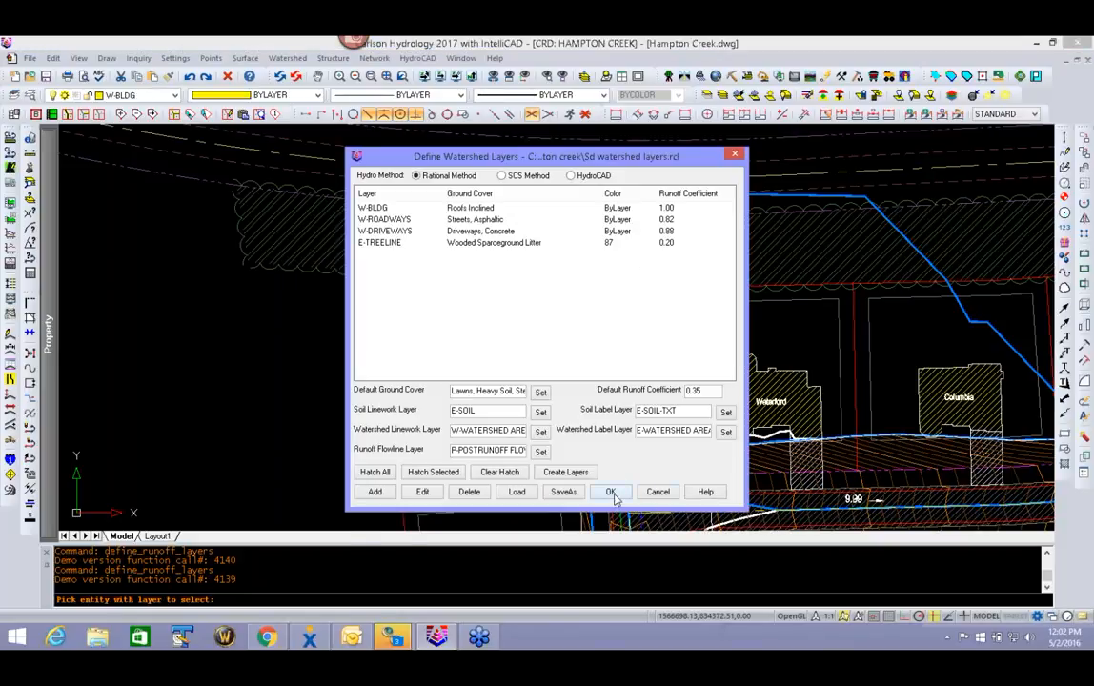
click(612, 492)
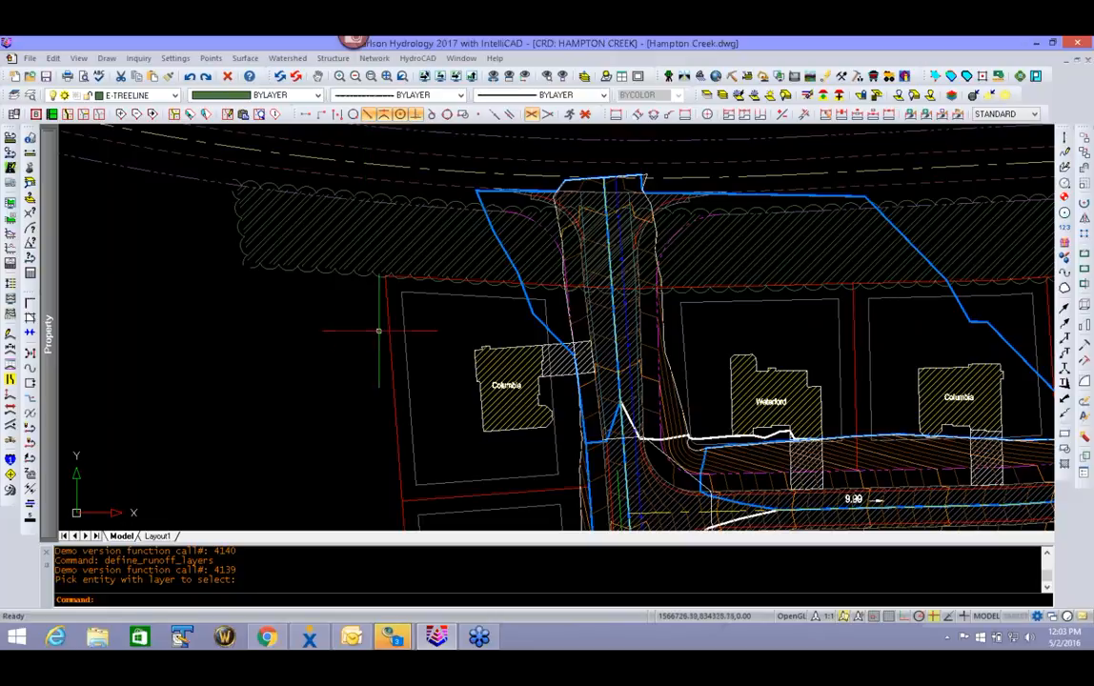
middle_drag(394, 396, 208, 289)
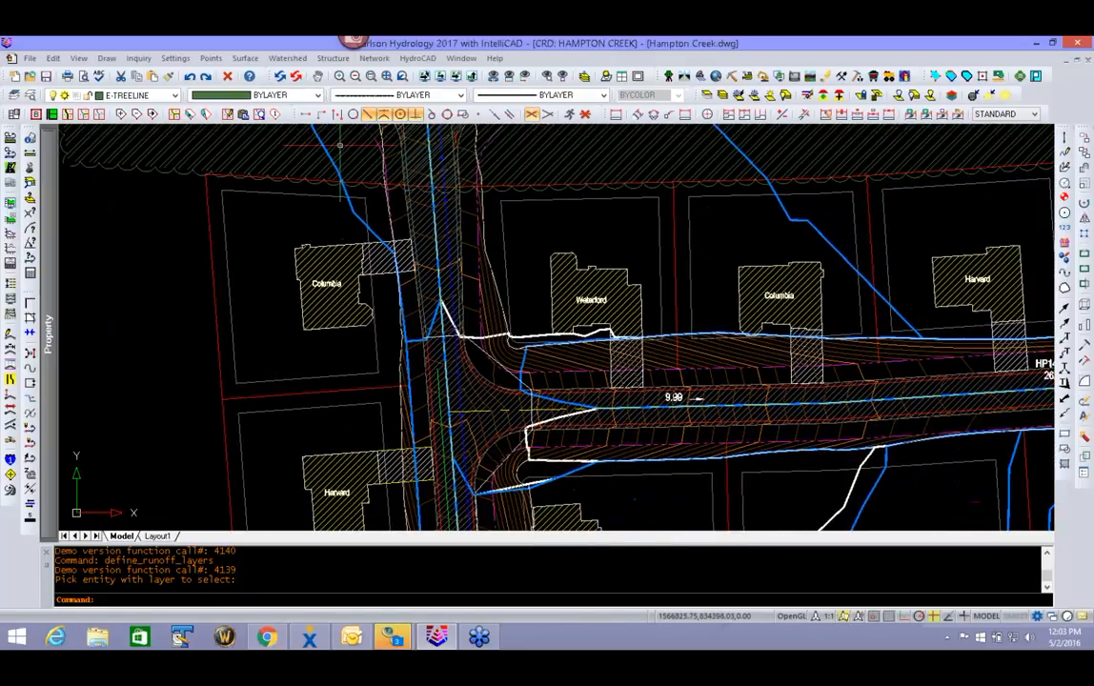
- Set the default ground cover of the watershed layers to Lawns, Sandy Soil, Average, 2-7% with coefficient 0.15
click(287, 58)
click(299, 76)
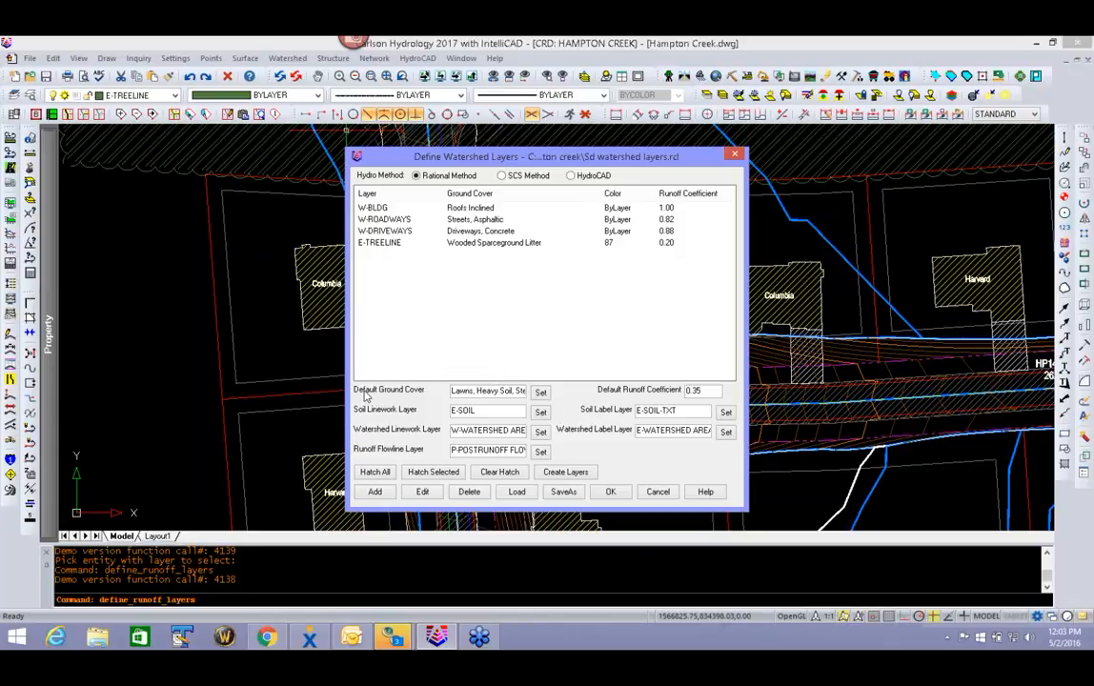
click(541, 390)
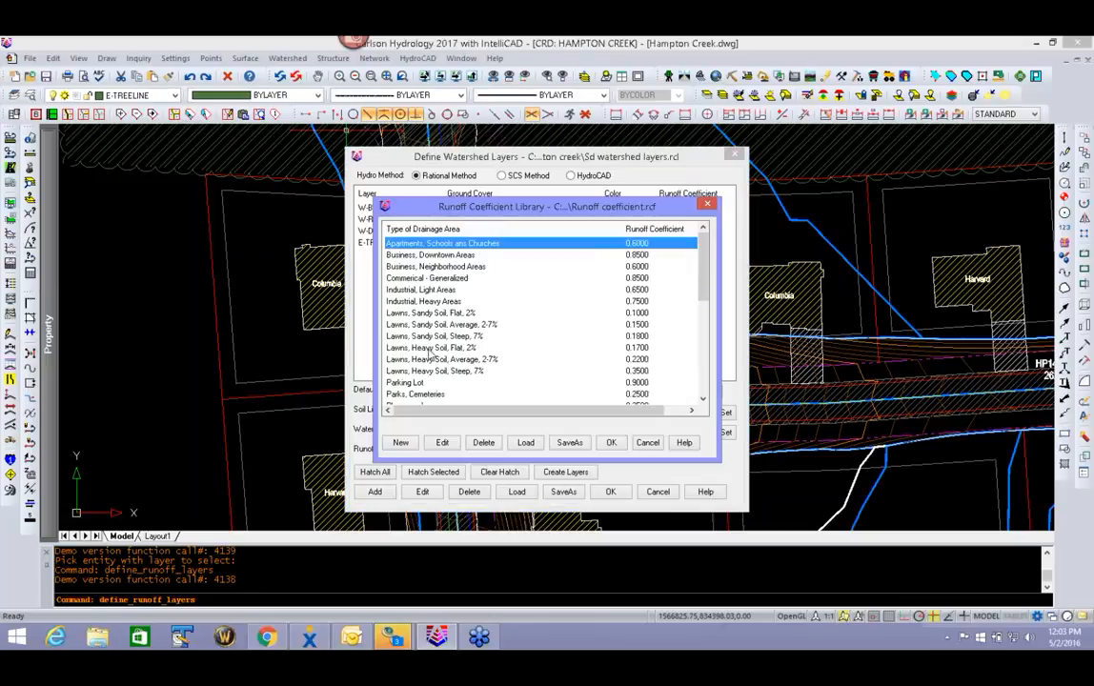
click(430, 337)
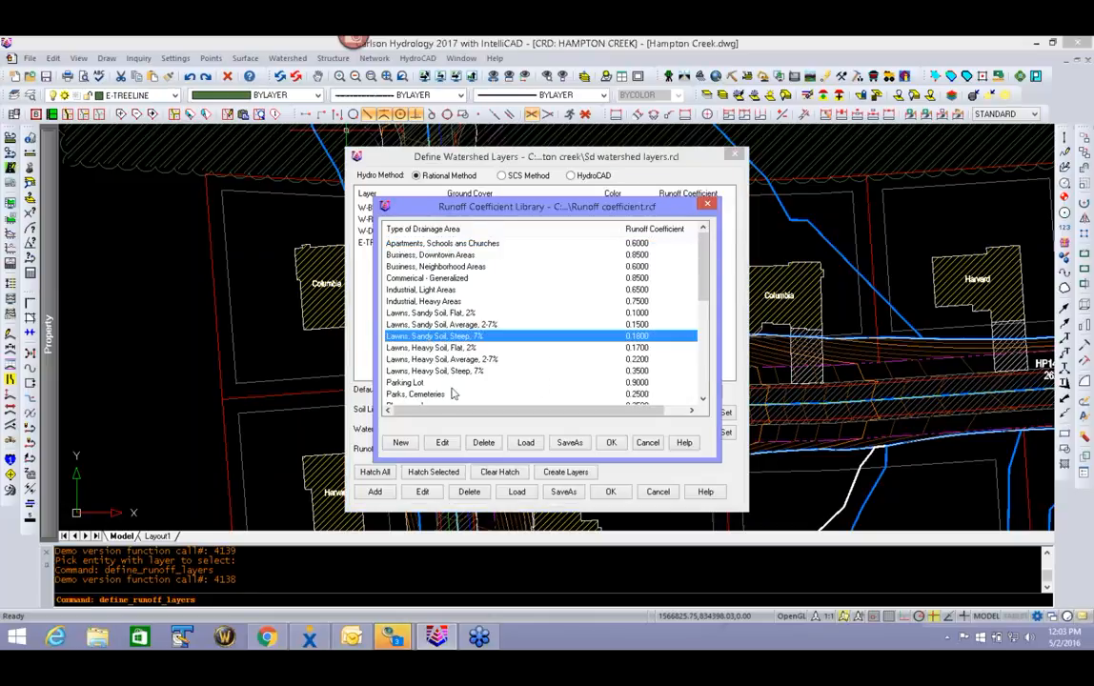
click(448, 325)
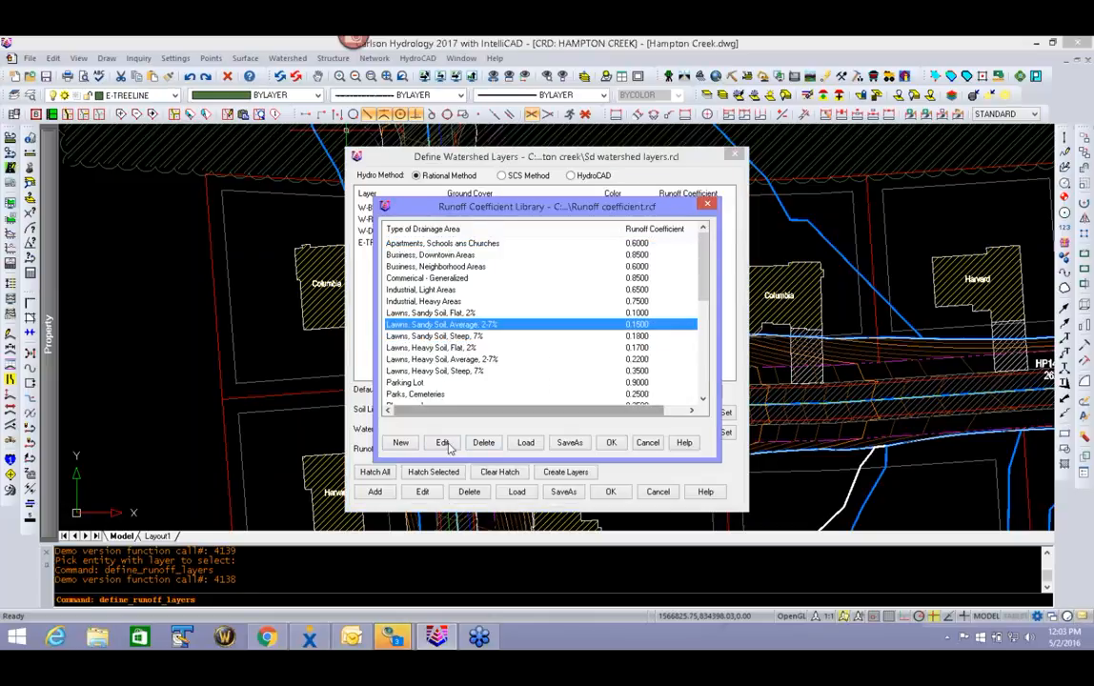
click(611, 442)
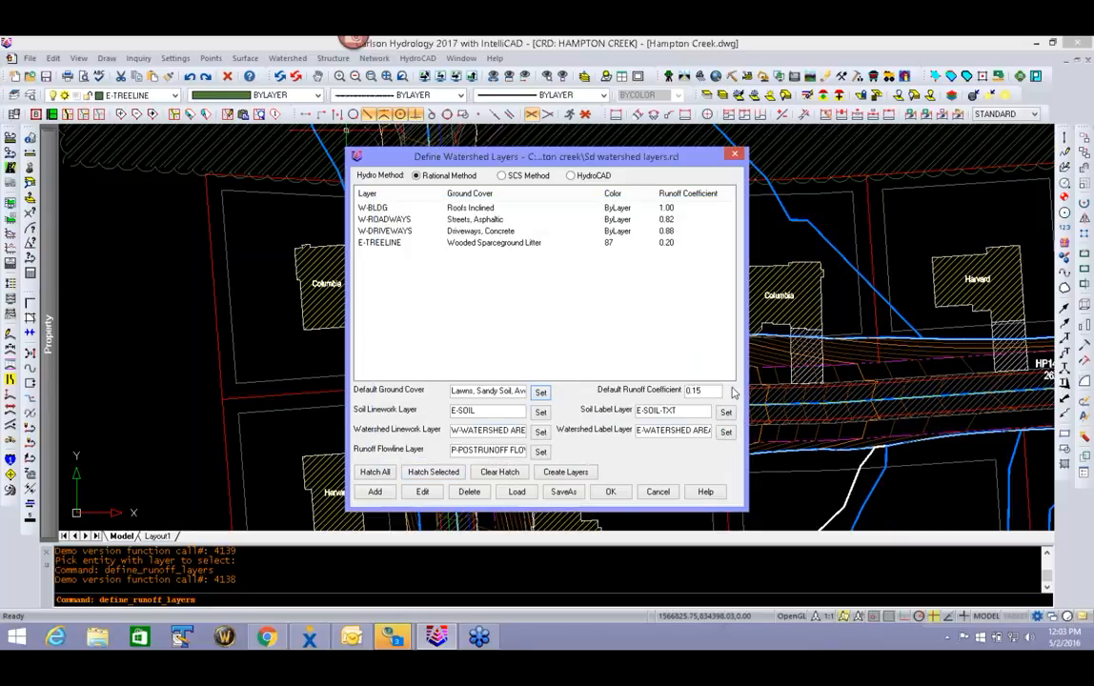
- Review the default coefficient, soil label and watershed linework layer settings, and browse the layers available for the watershed linework
double_click(683, 392)
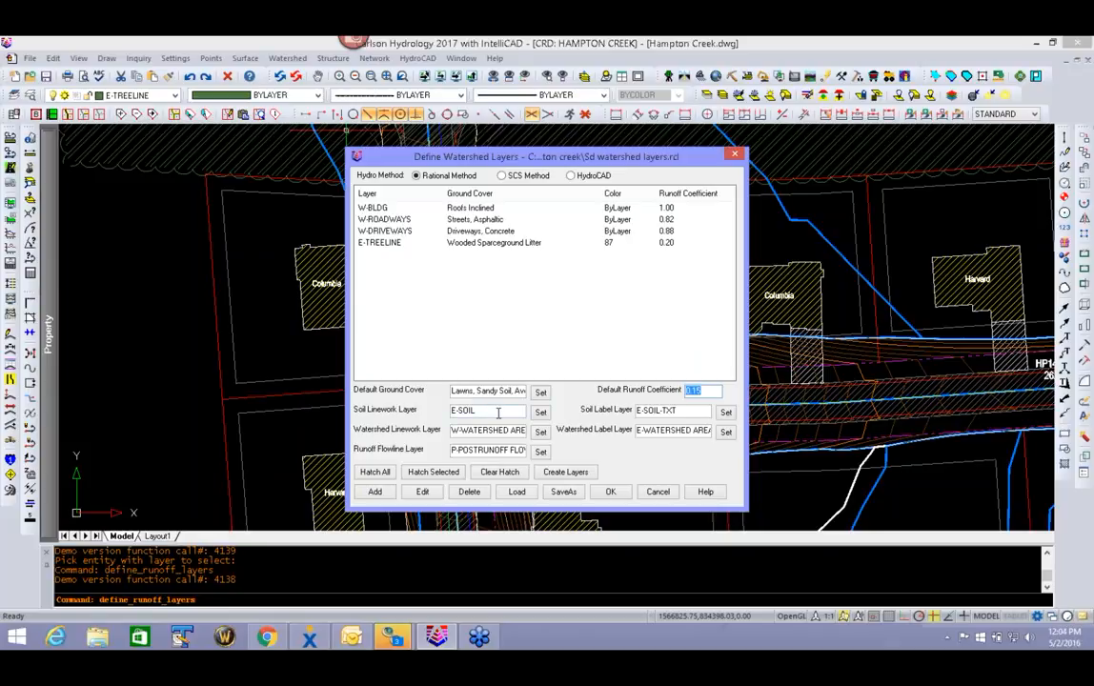
key(Tab)
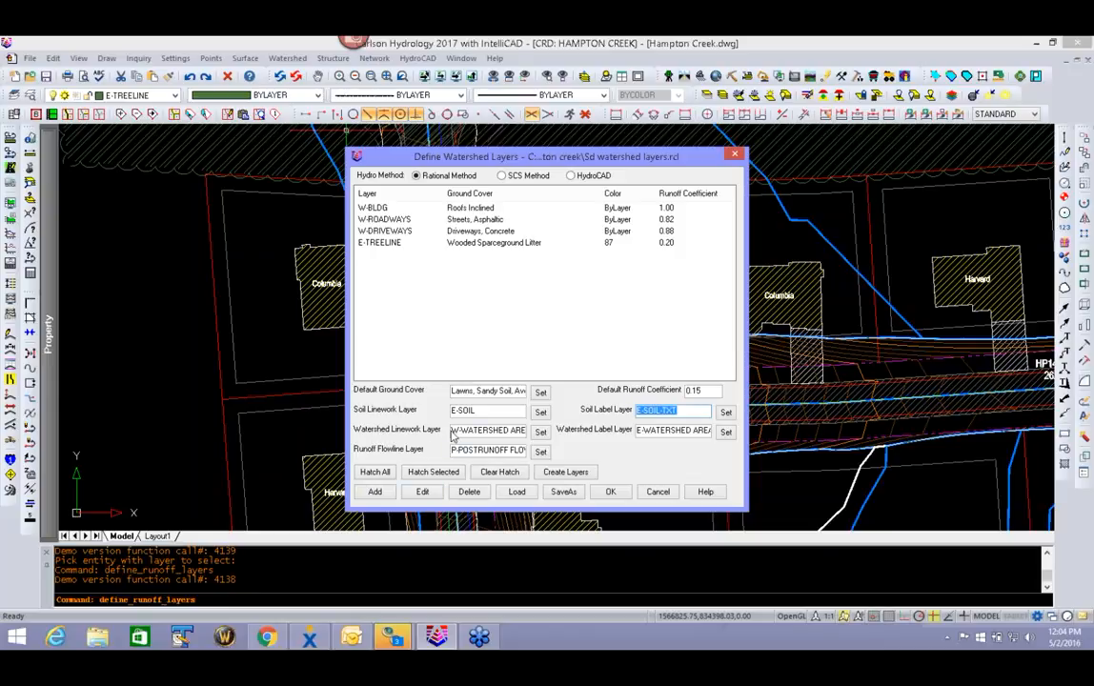
drag(454, 430, 607, 440)
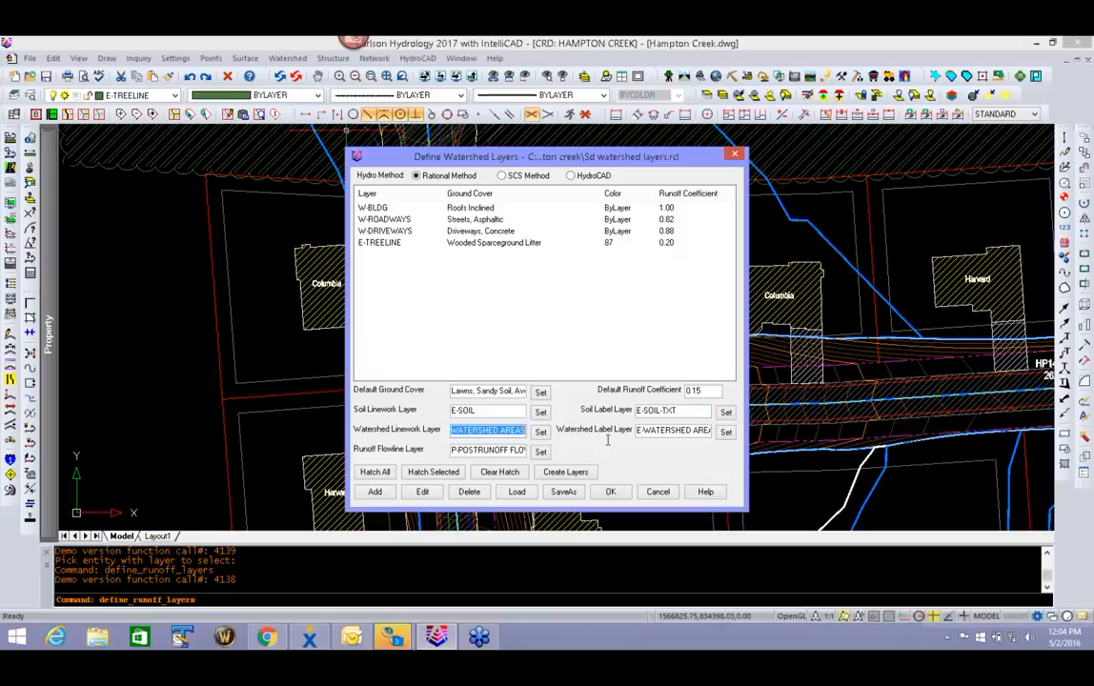
click(541, 433)
click(426, 341)
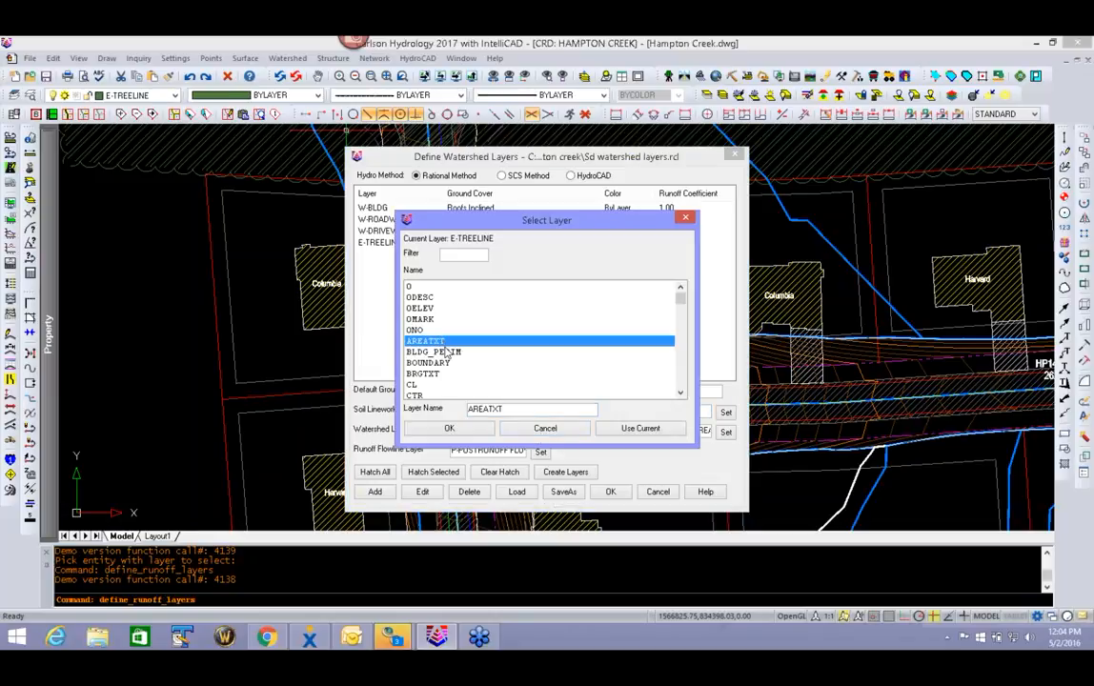
key(w)
scroll(438, 333, down, 2)
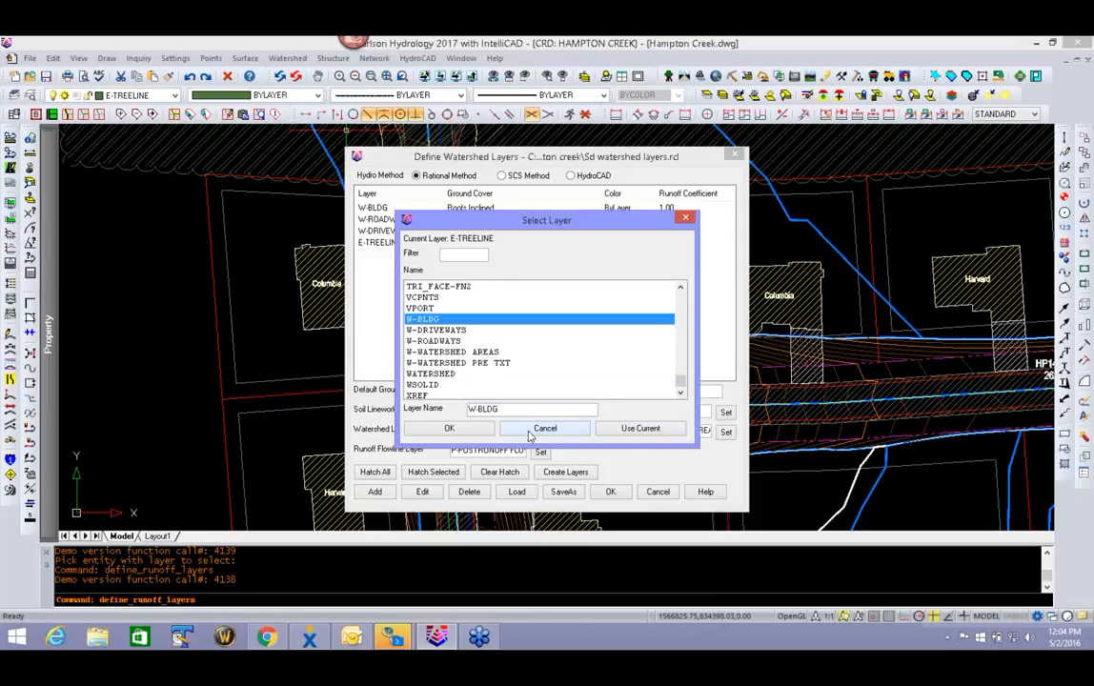
click(562, 431)
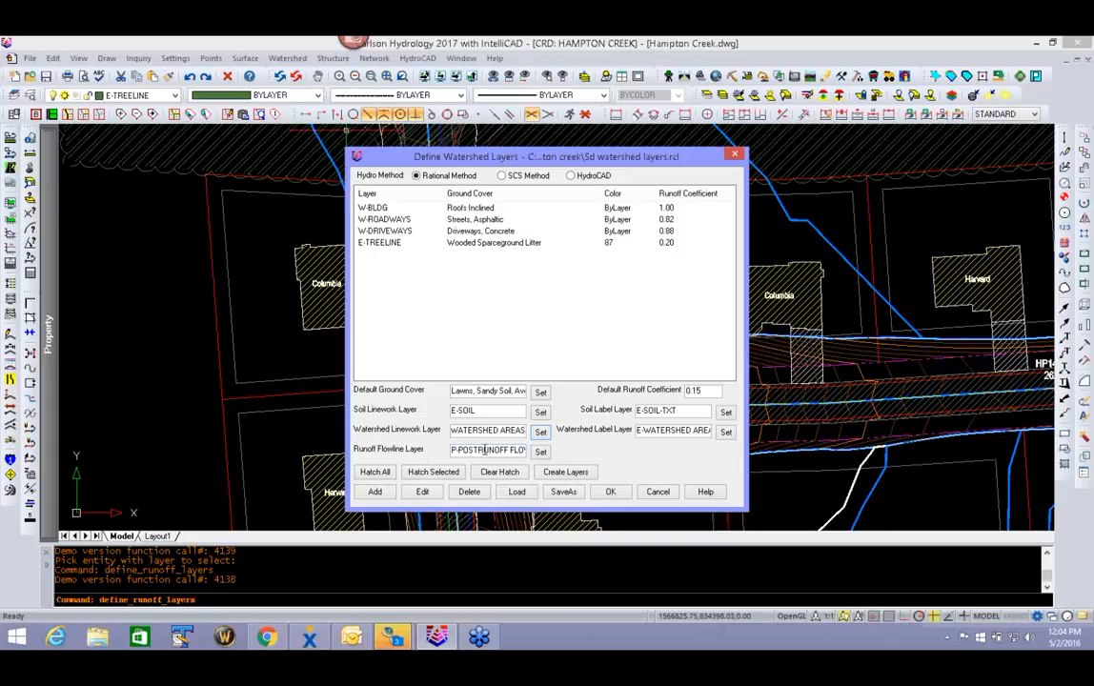
- Accept the watershed layer definitions and return to the drawing around the road intersection
click(612, 492)
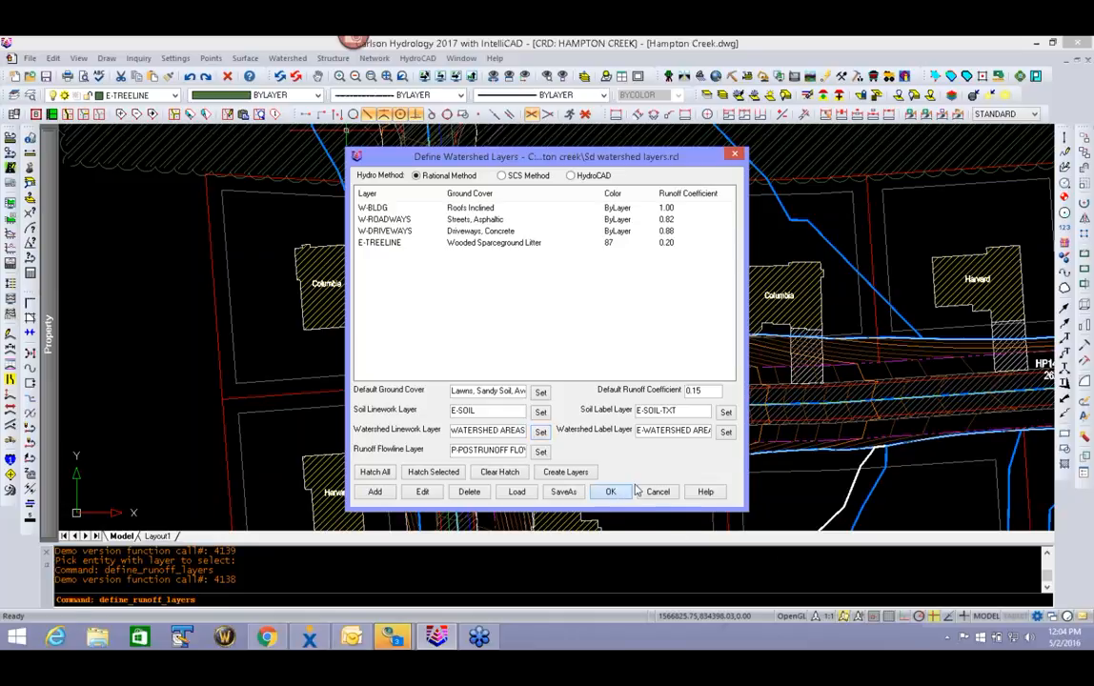
click(611, 491)
scroll(614, 296, up, 3)
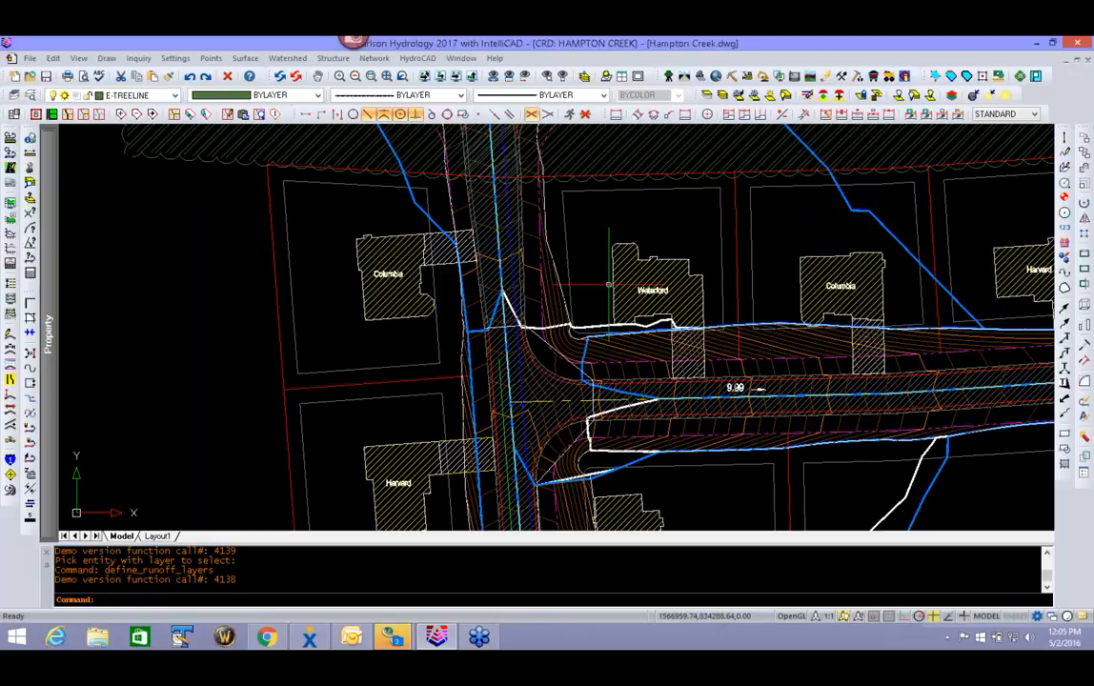
middle_drag(624, 343, 620, 315)
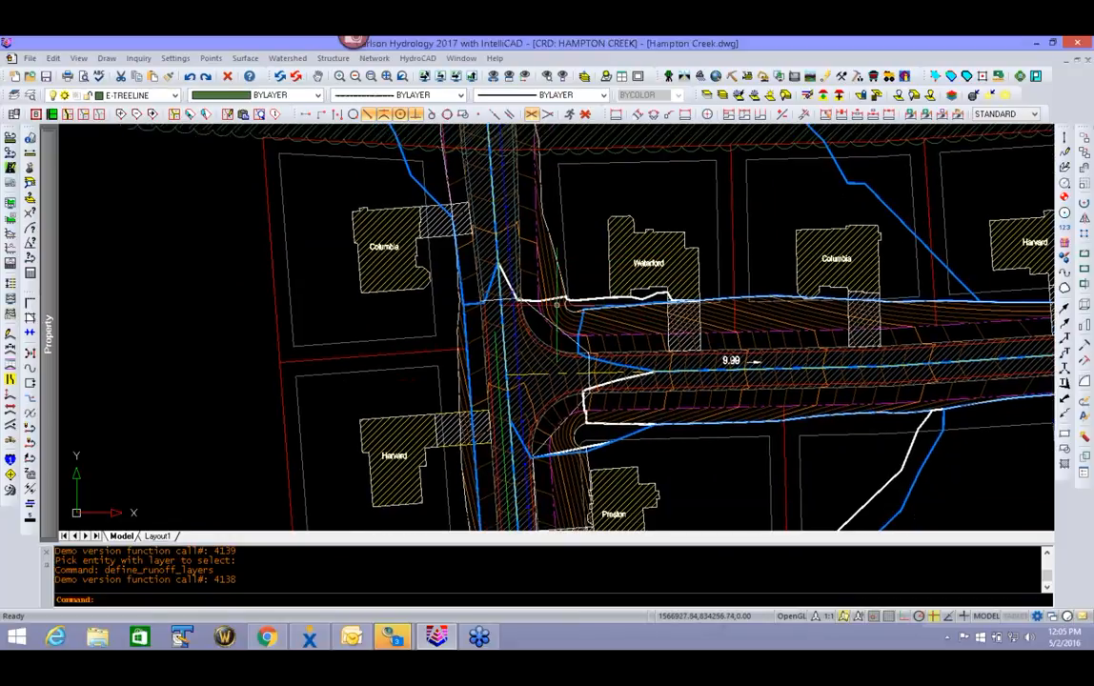
- Open the sewer network settings and review the options for linking the network to the reference surface and centerlines
click(377, 58)
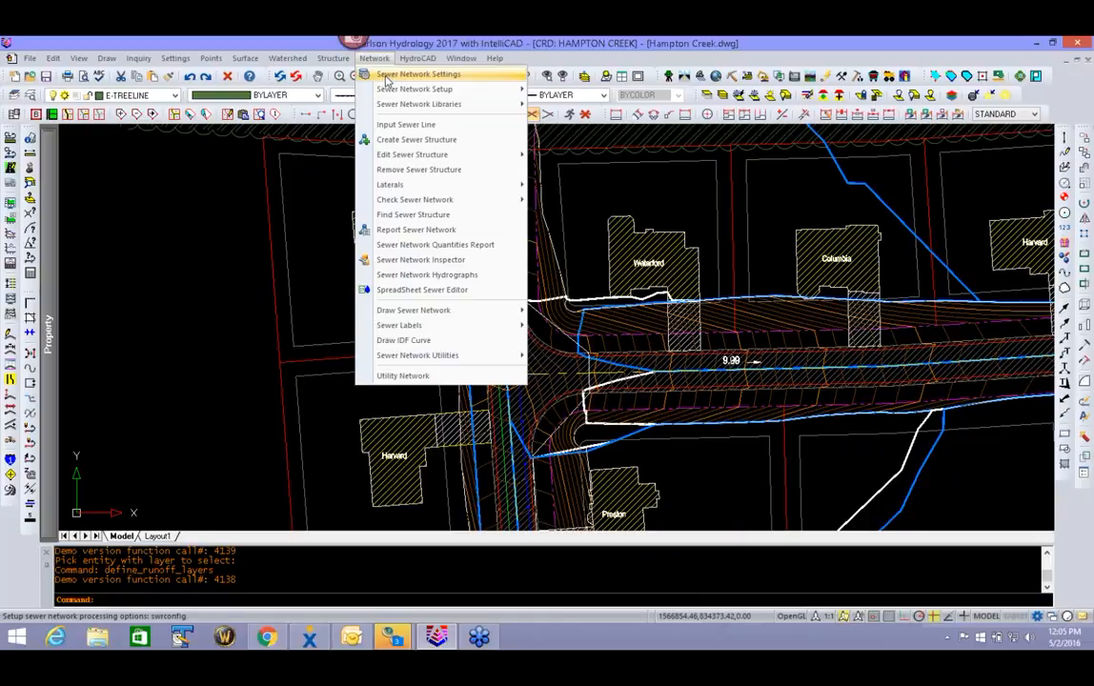
click(448, 74)
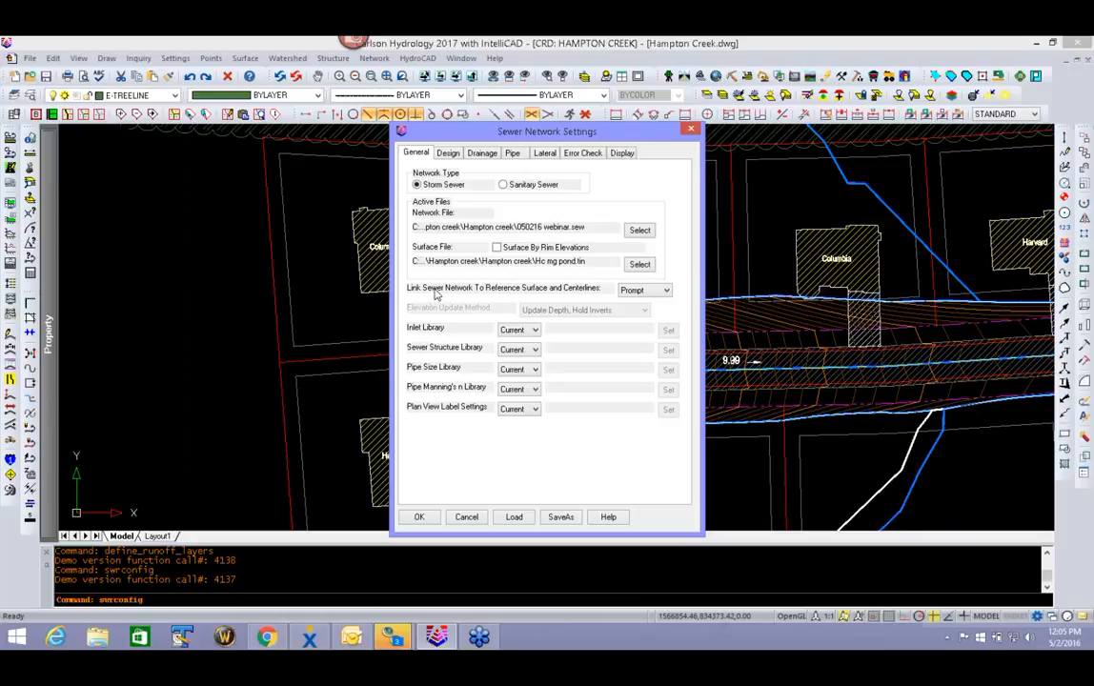
click(652, 291)
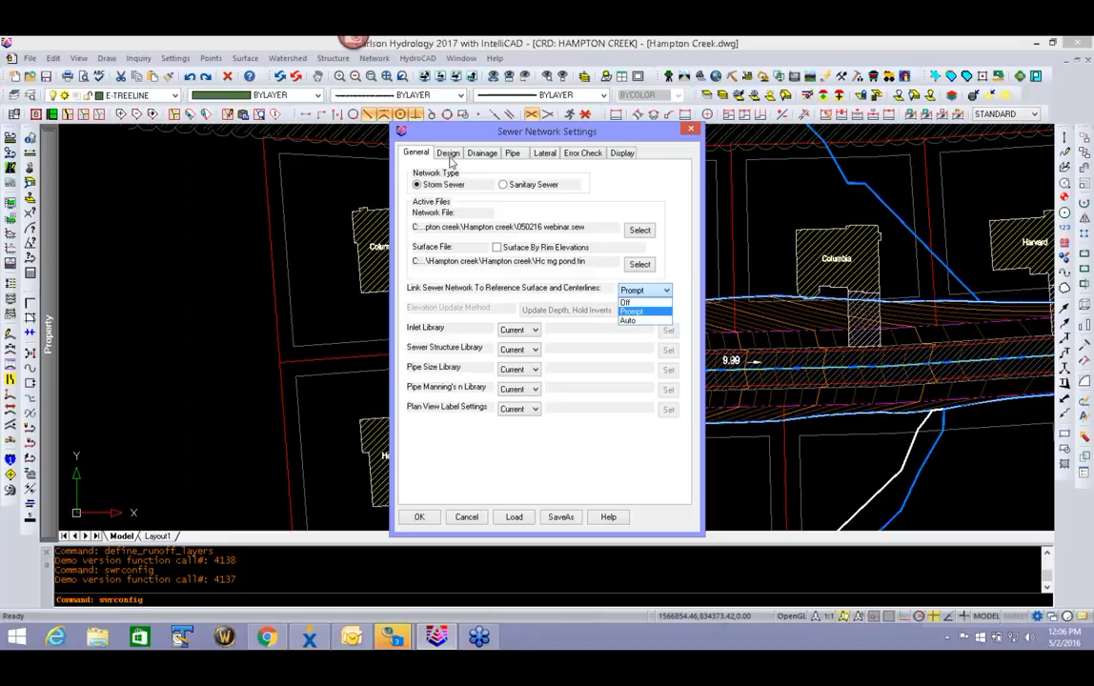
- Set the sewer network design direction to Upstream to Downstream and check the options for auto-connecting structures
click(449, 157)
click(449, 155)
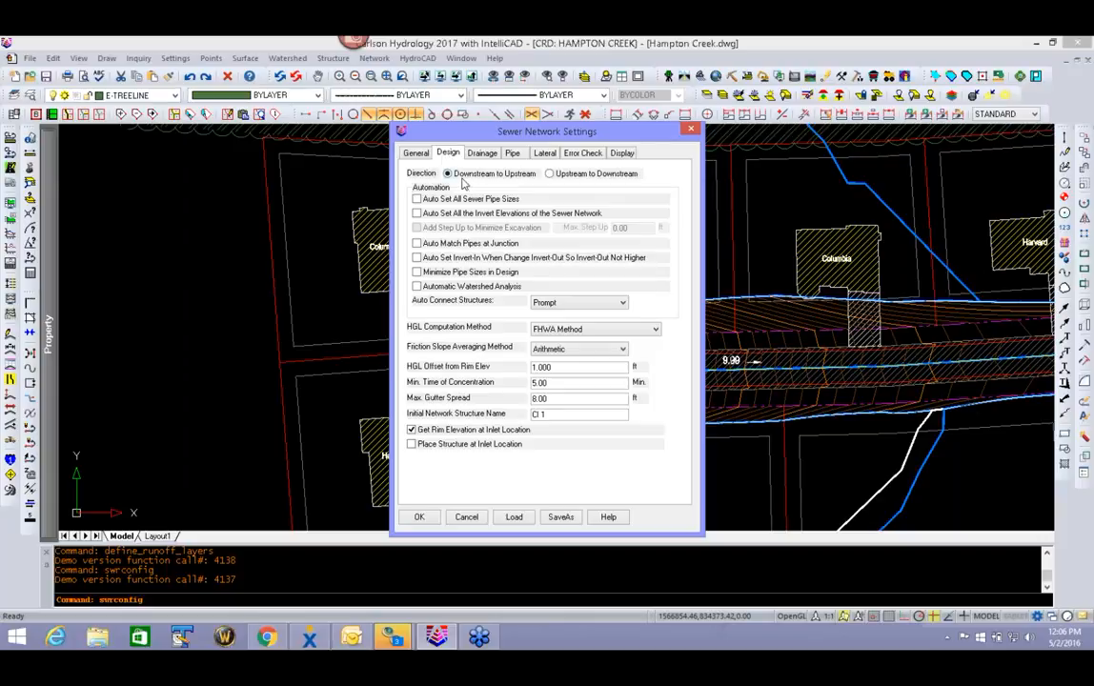
click(550, 174)
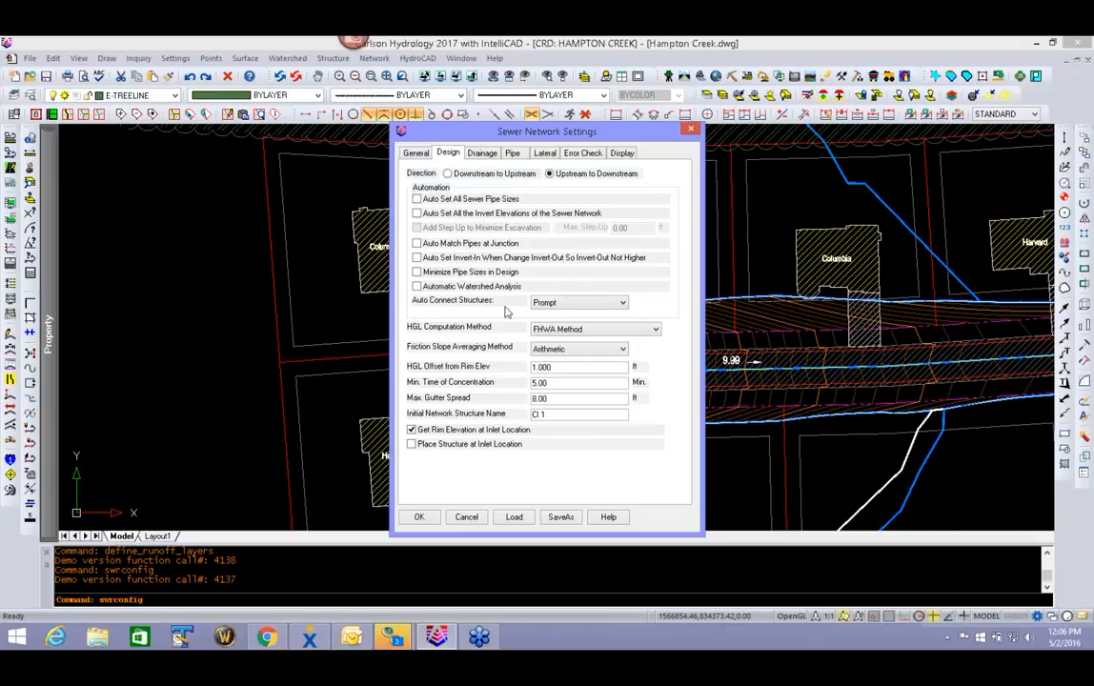
click(590, 303)
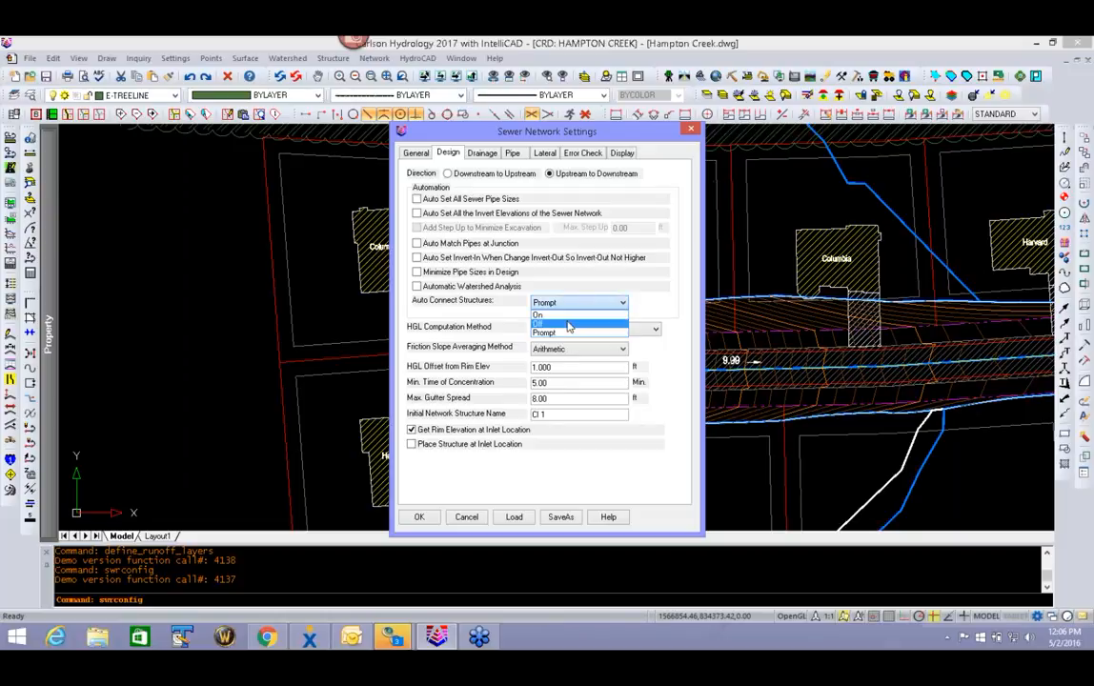
click(585, 305)
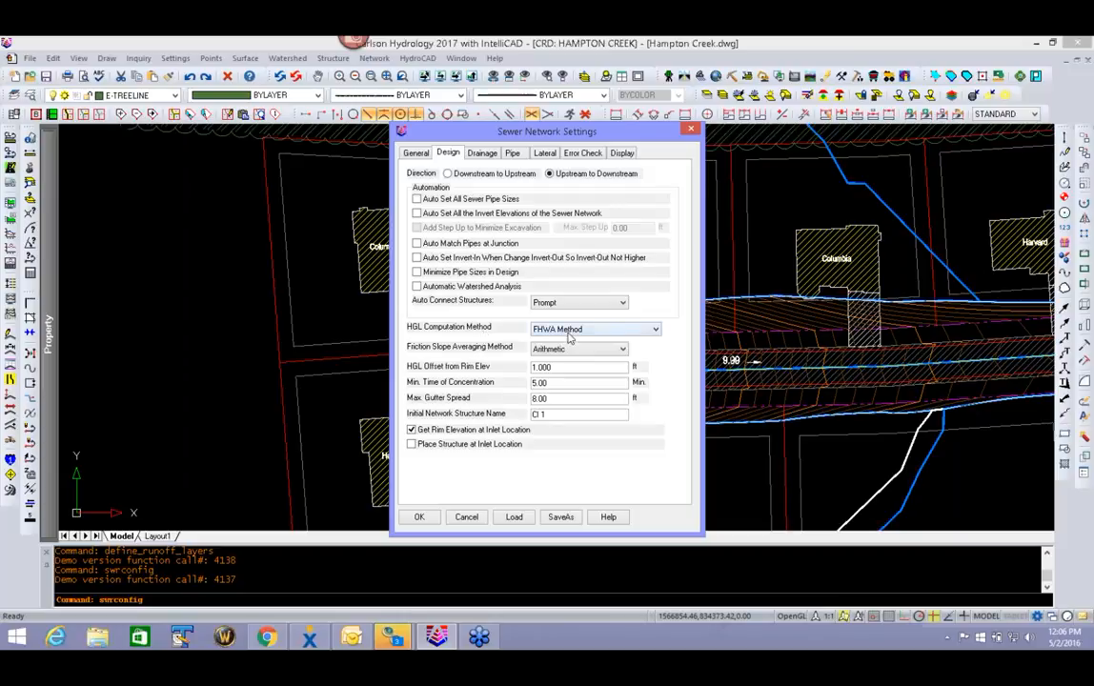
- Review the HGL computation and friction slope averaging methods, HGL rim offset, minimum time of concentration and maximum gutter spread
click(608, 331)
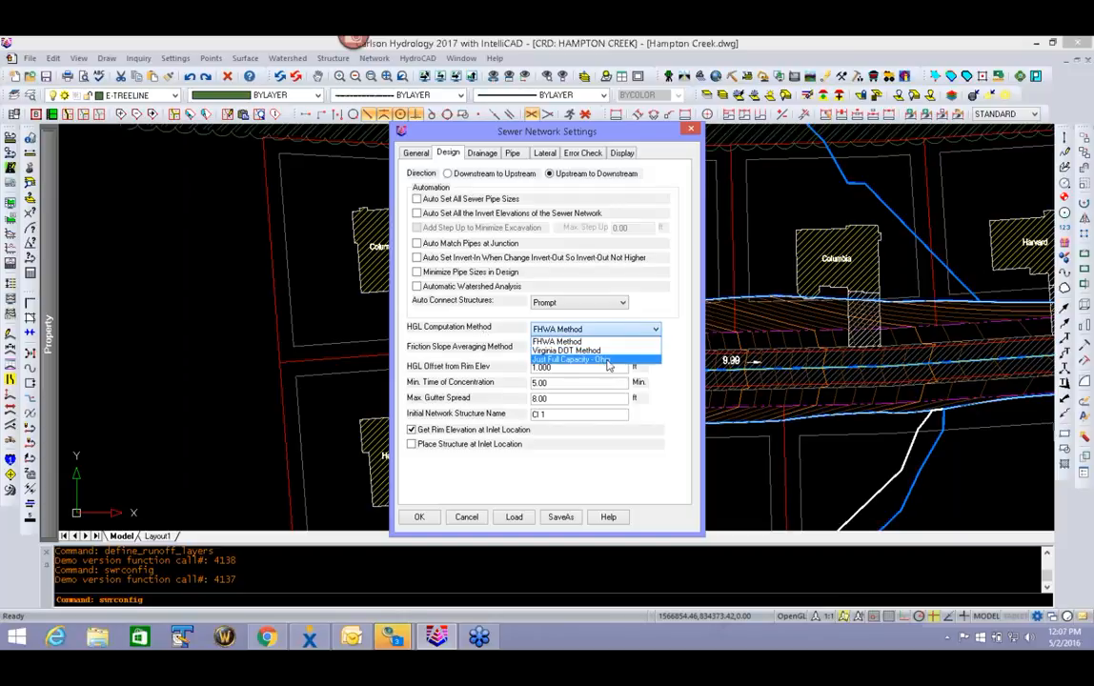
click(572, 341)
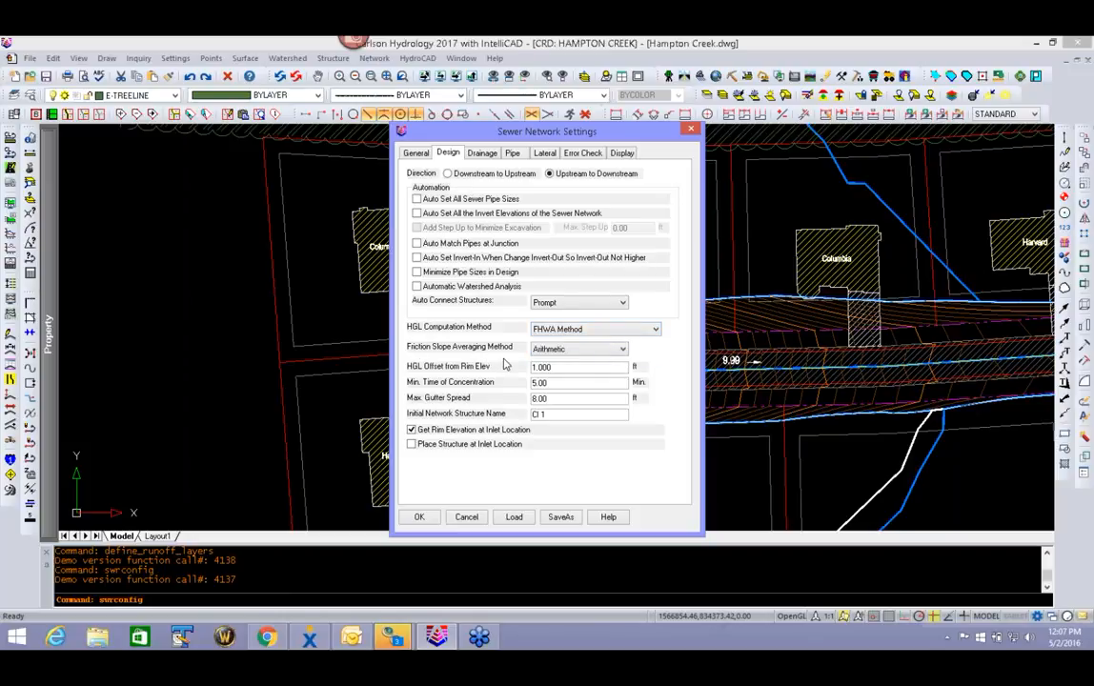
click(603, 359)
click(673, 381)
double_click(564, 369)
click(563, 384)
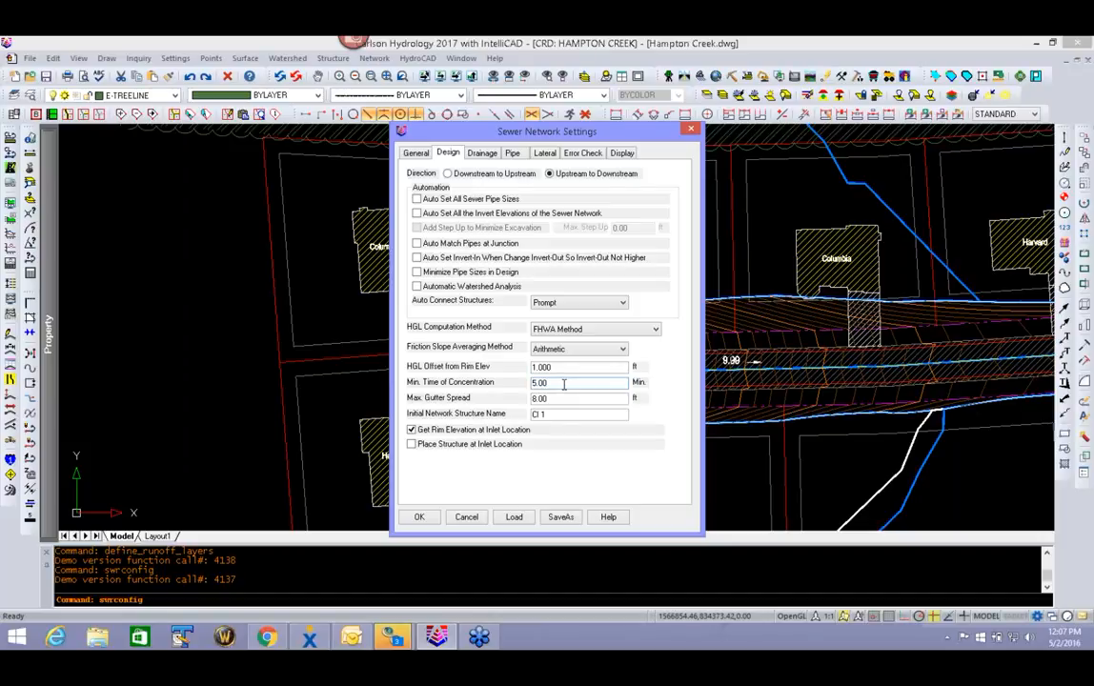
double_click(562, 400)
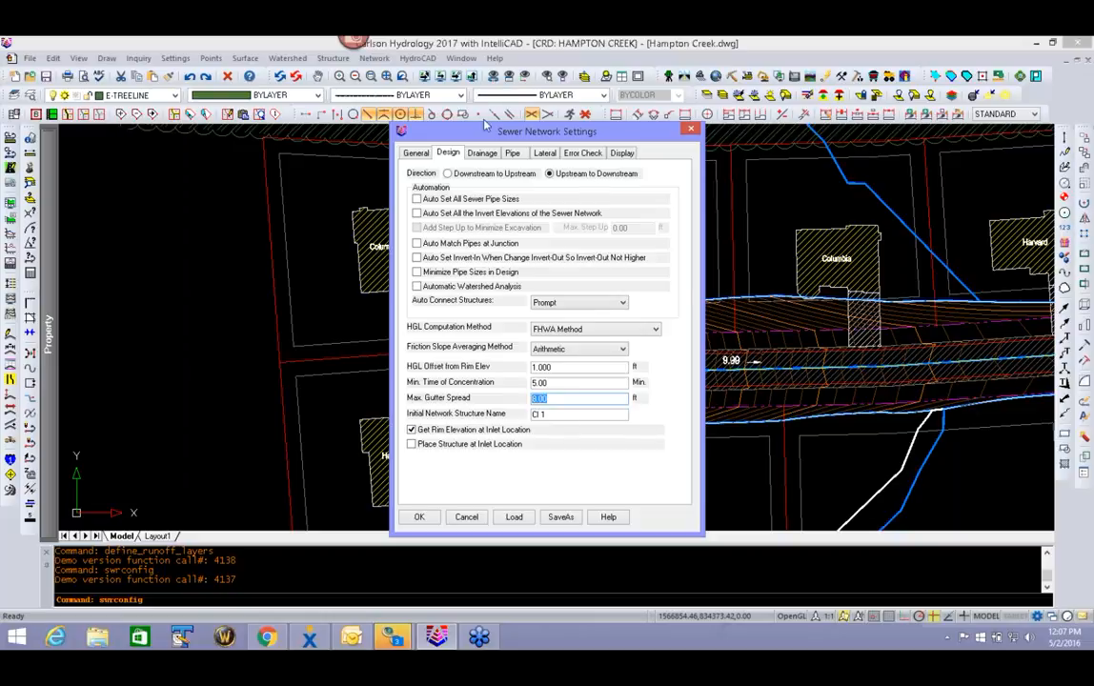
- Examine the Wake County rainfall intensity table in the drainage rainfall library and leave the library without saving changes
click(484, 153)
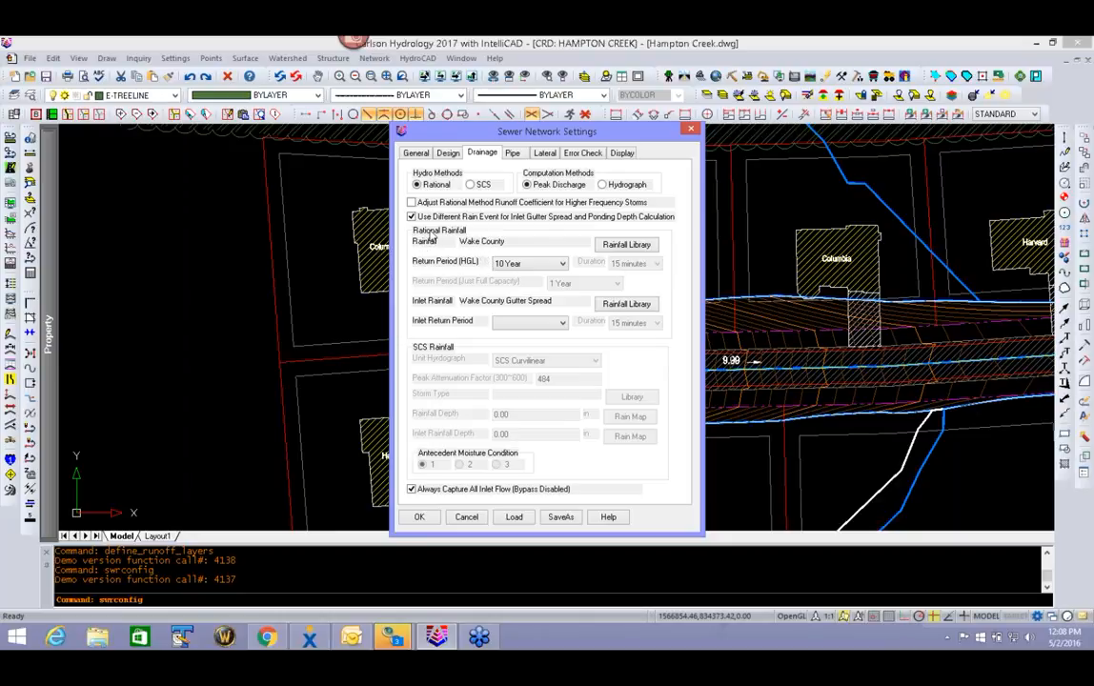
click(629, 245)
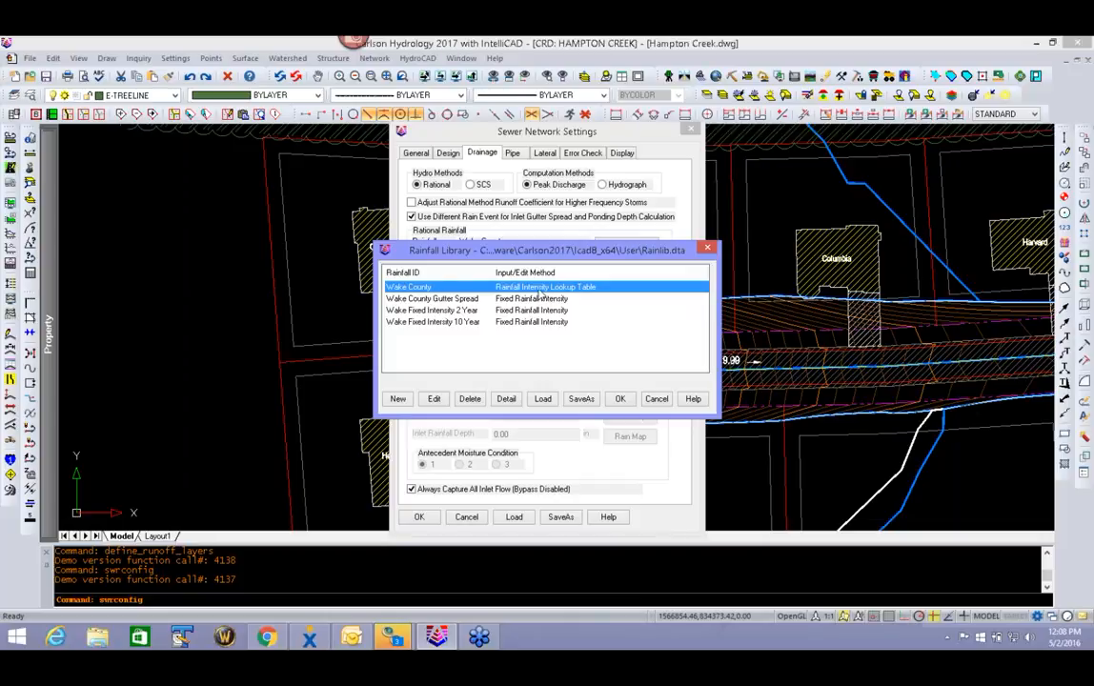
click(438, 400)
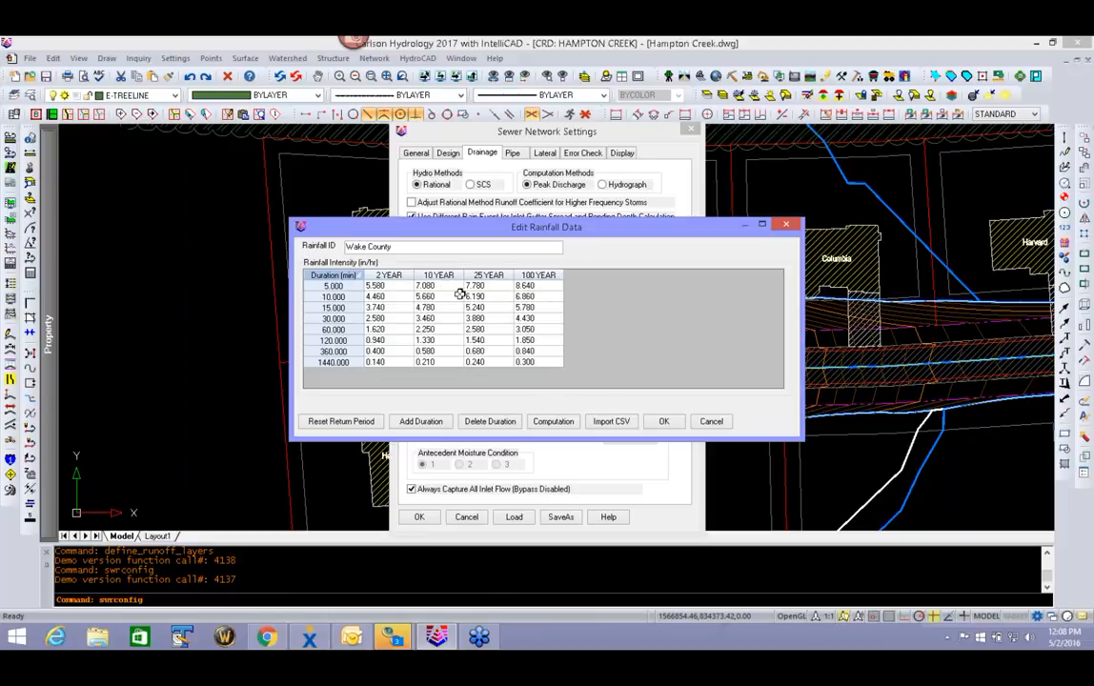
click(665, 422)
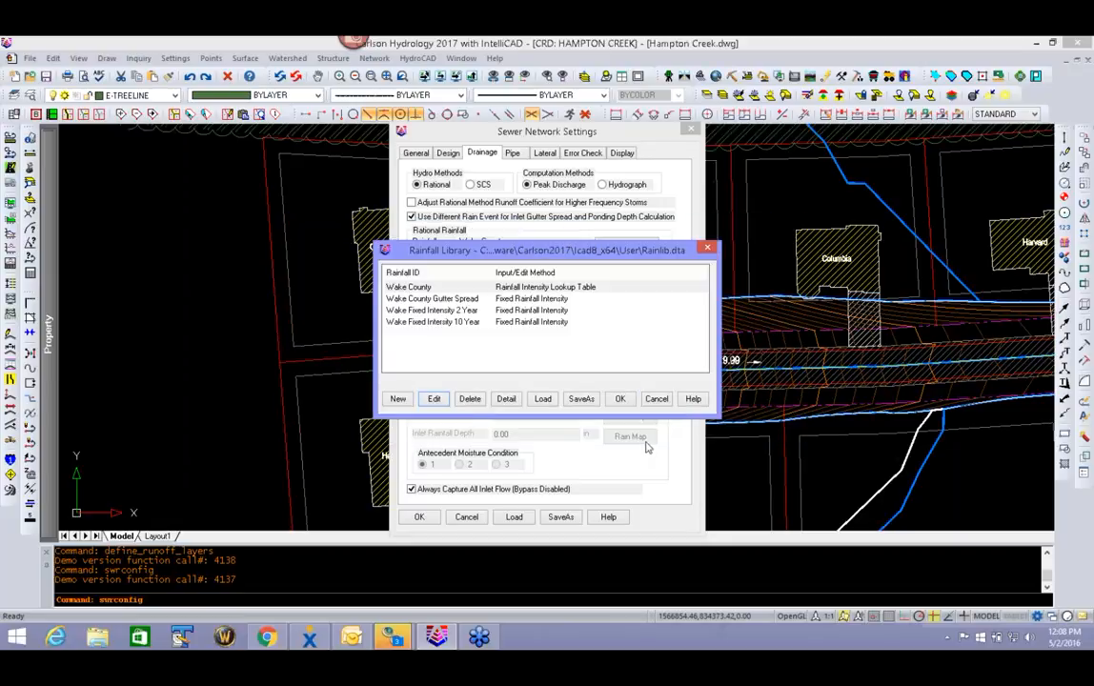
click(658, 401)
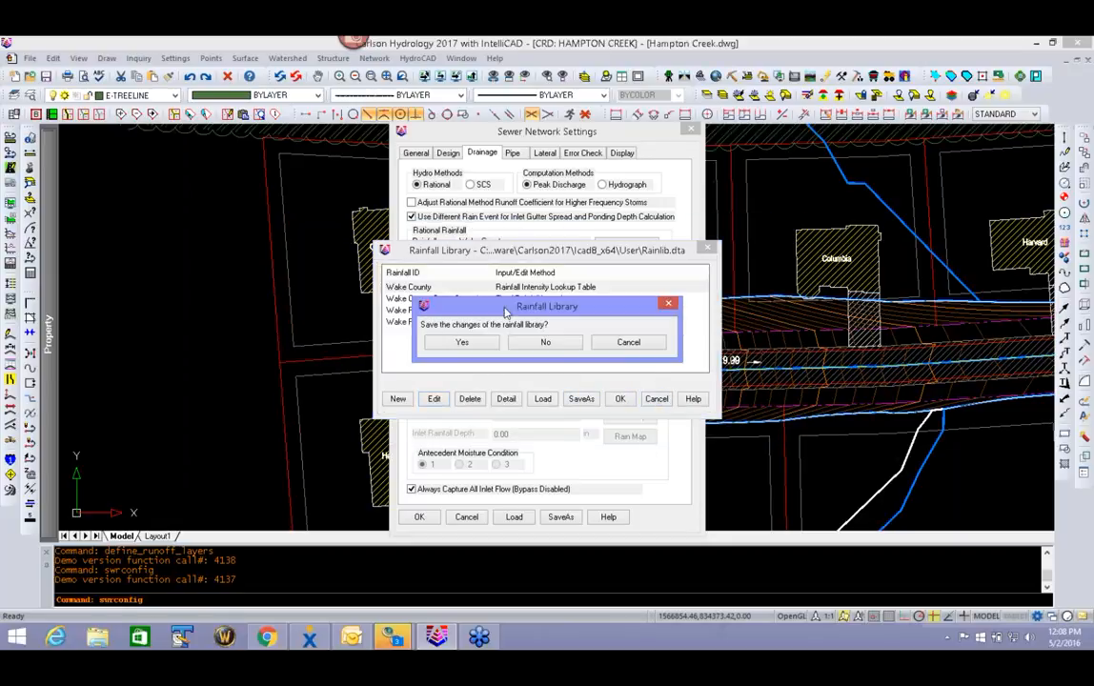
click(562, 343)
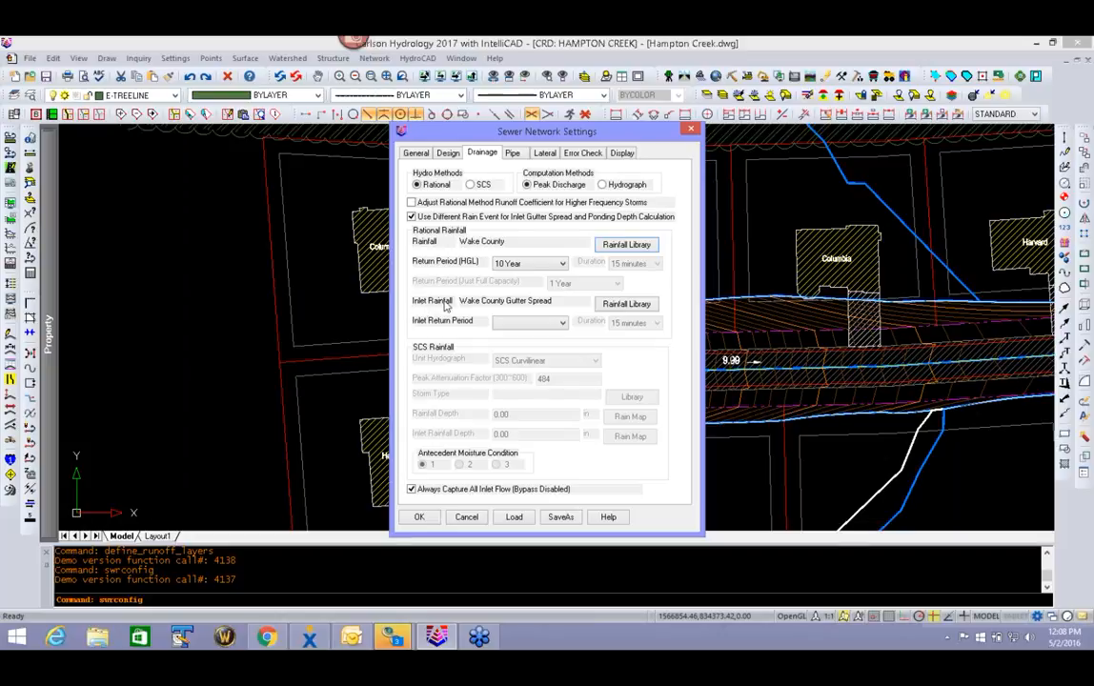
- Check the fixed intensity of the Wake County Gutter Spread rainfall and assign it as the inlet rainfall
click(641, 309)
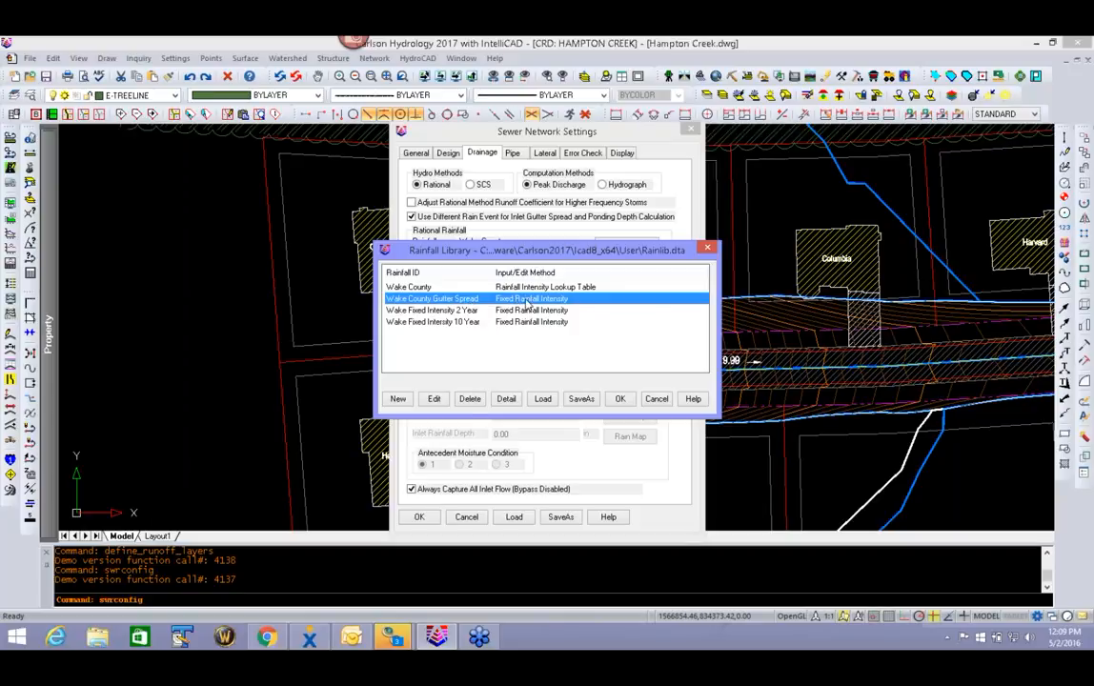
double_click(514, 299)
click(624, 305)
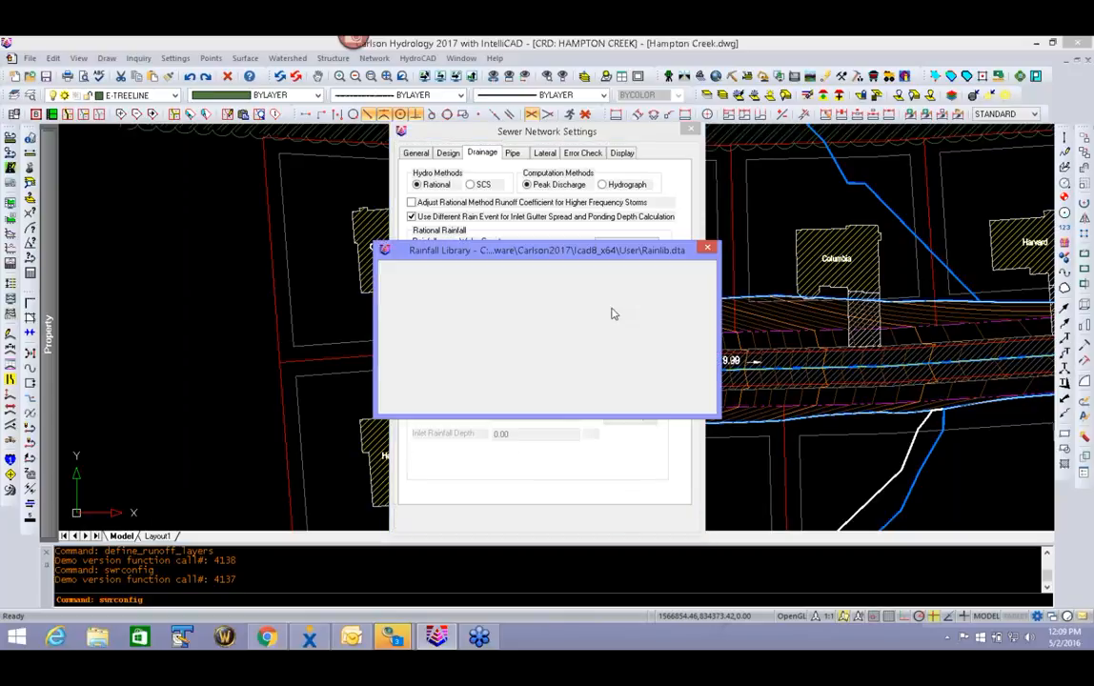
click(435, 398)
double_click(552, 333)
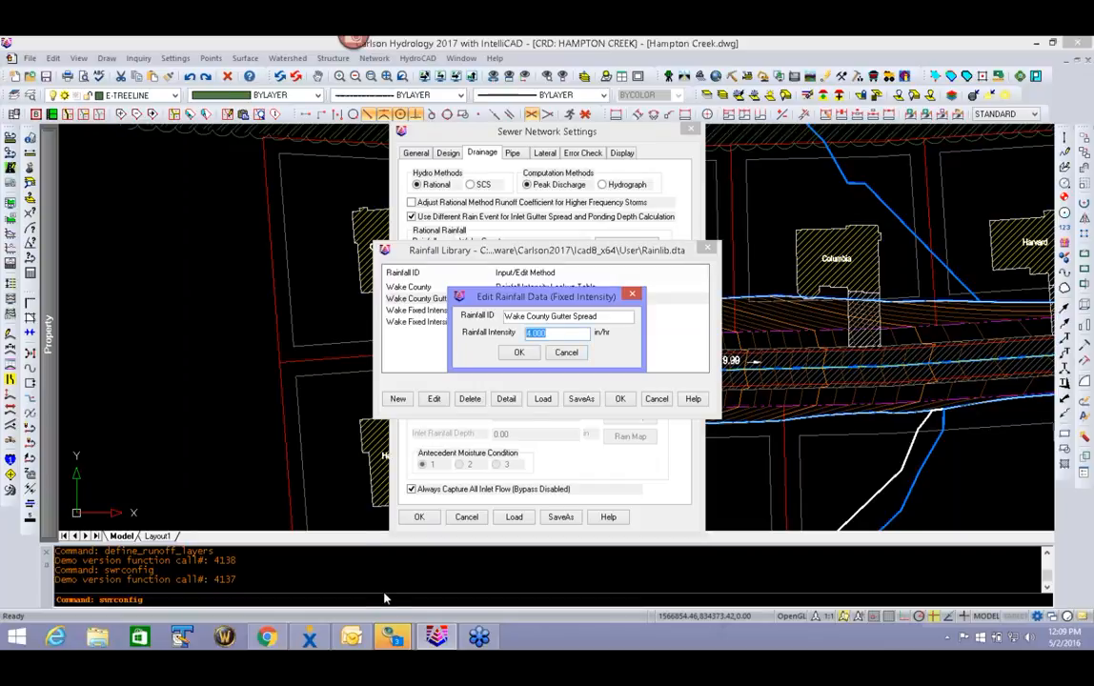
click(522, 355)
click(619, 401)
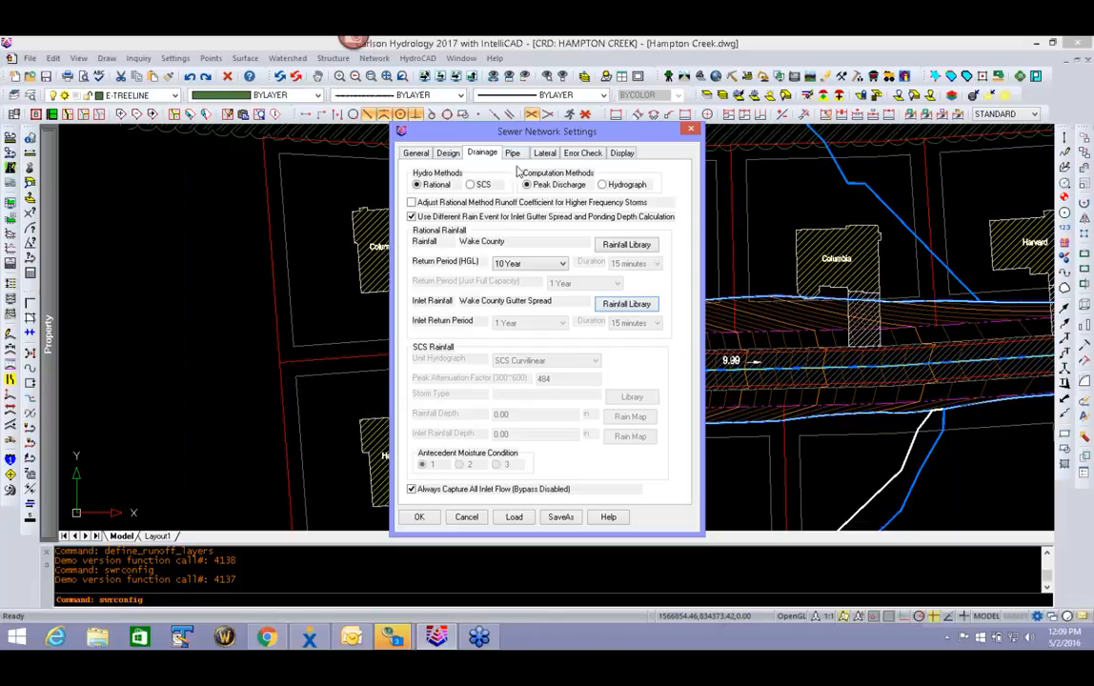
- Set the minimum pipe cover to 3 ft and the maximum pipe length to 400 ft in the pipe settings
click(512, 154)
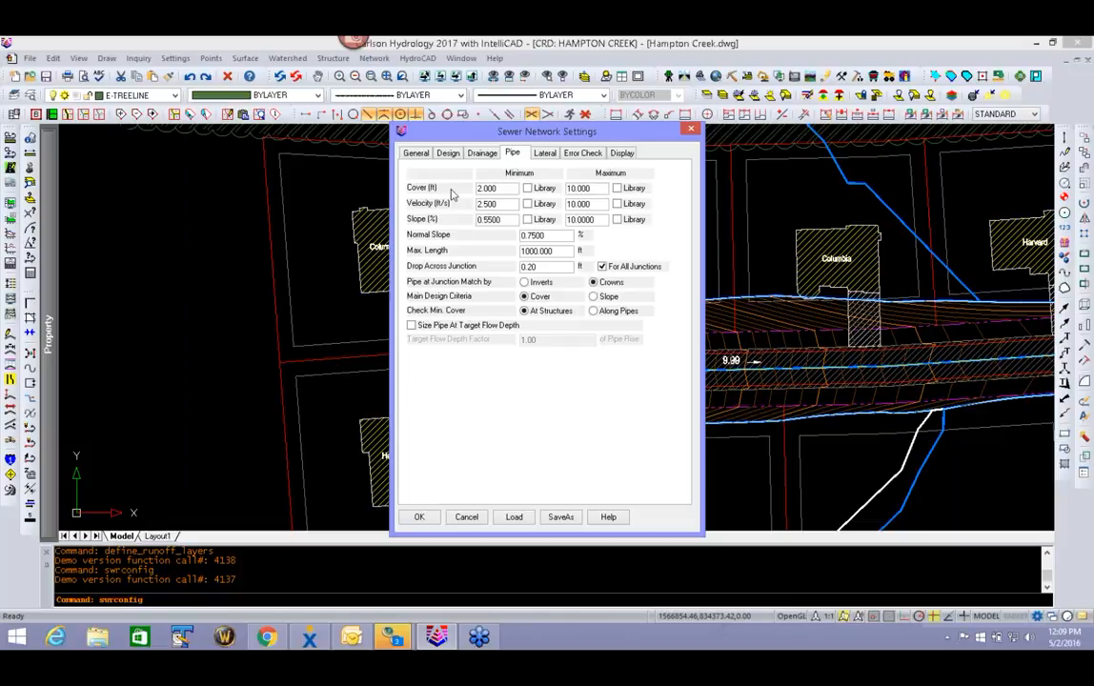
key(Tab)
text(3)
click(596, 187)
double_click(548, 251)
text(4)
double_click(556, 236)
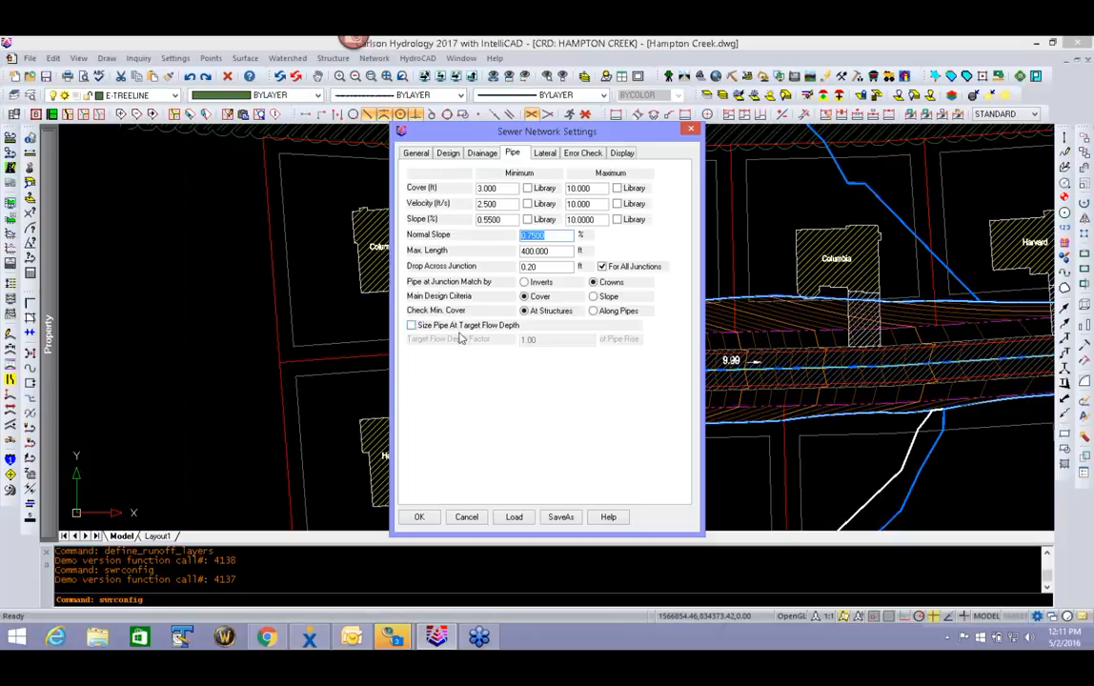
- Review the lateral, error check and display settings and accept the sewer network settings
click(545, 153)
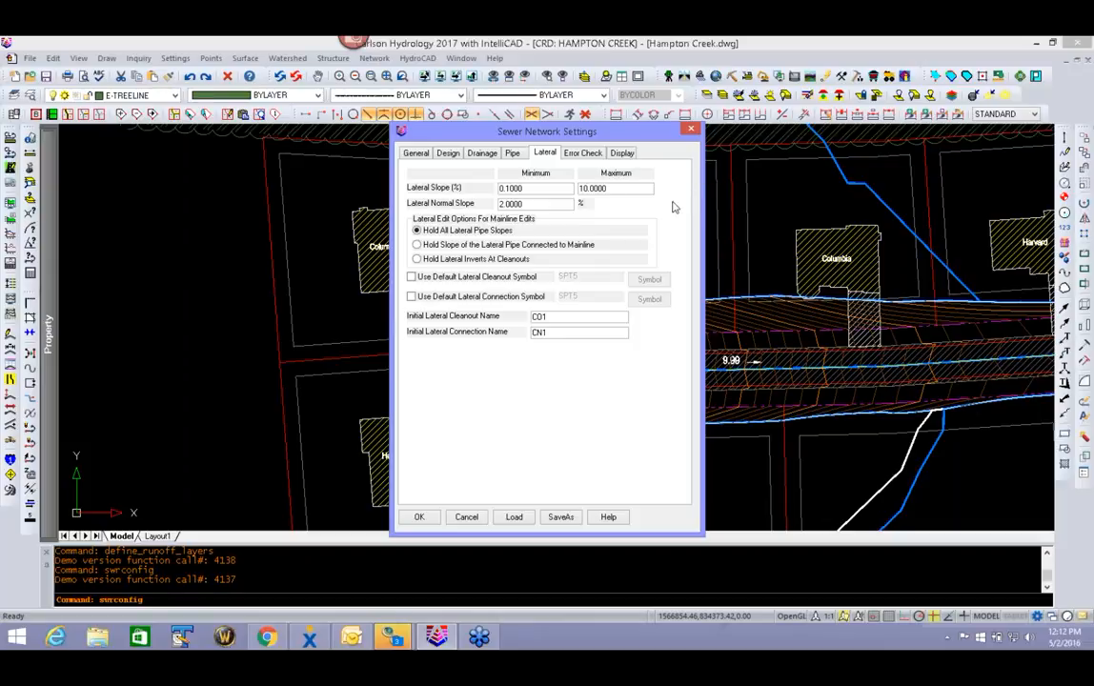
click(580, 153)
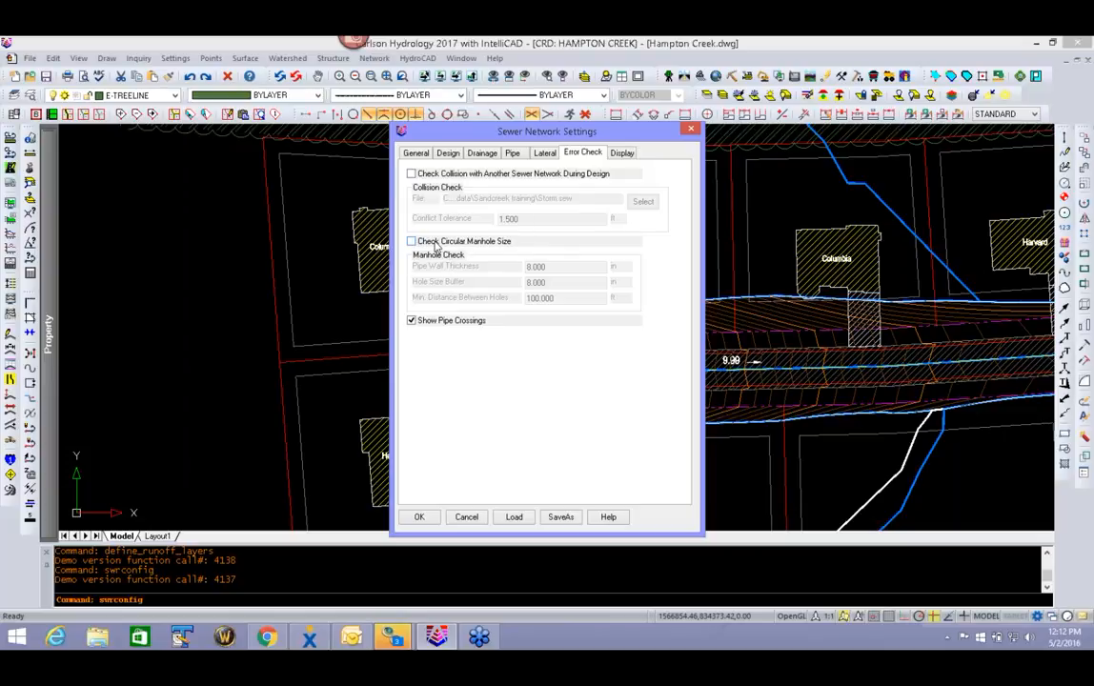
click(624, 154)
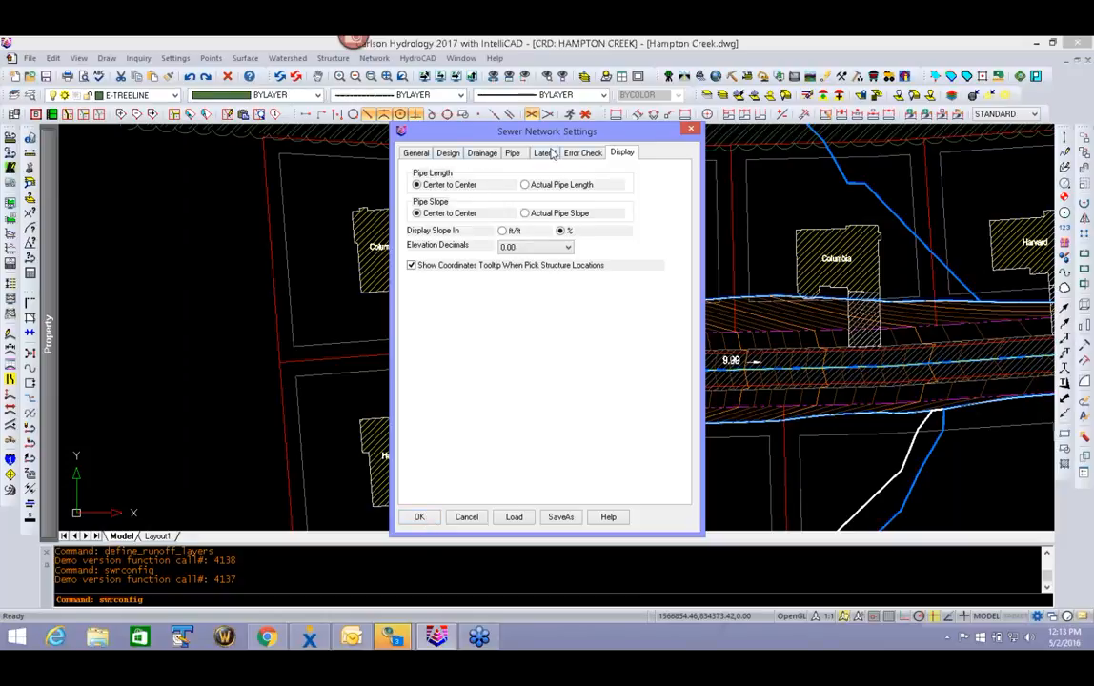
click(419, 517)
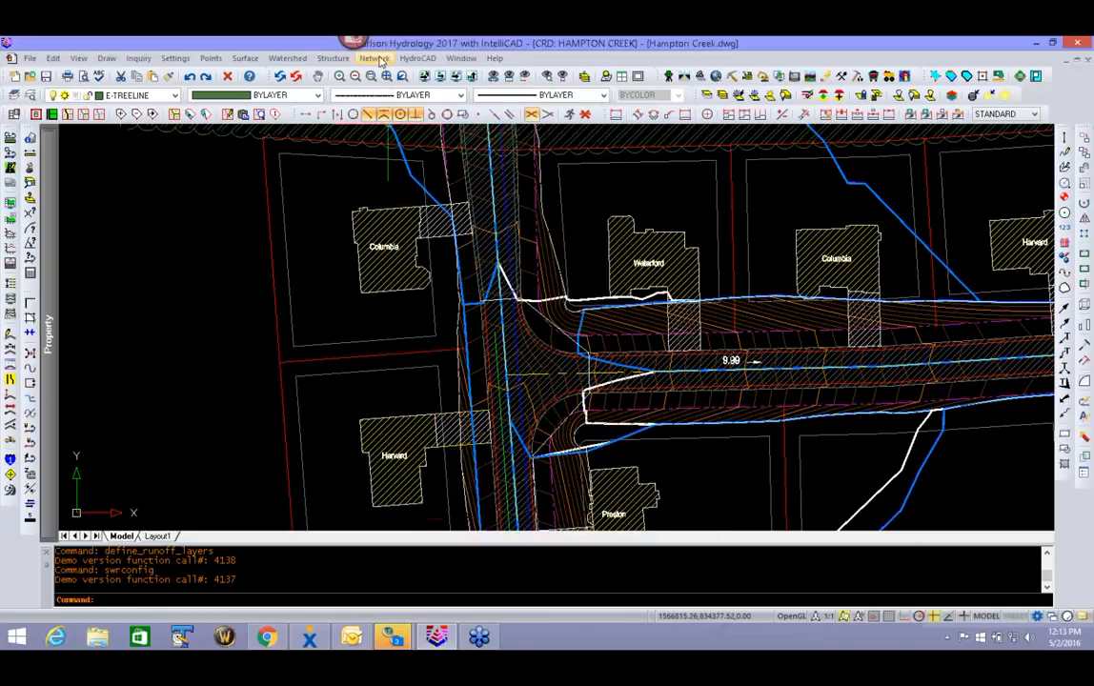
- Create a sewer structure at the curb line endpoint on the west side of the road, next to the Columbia lot's watershed outlet
click(379, 60)
mouse_move(398, 159)
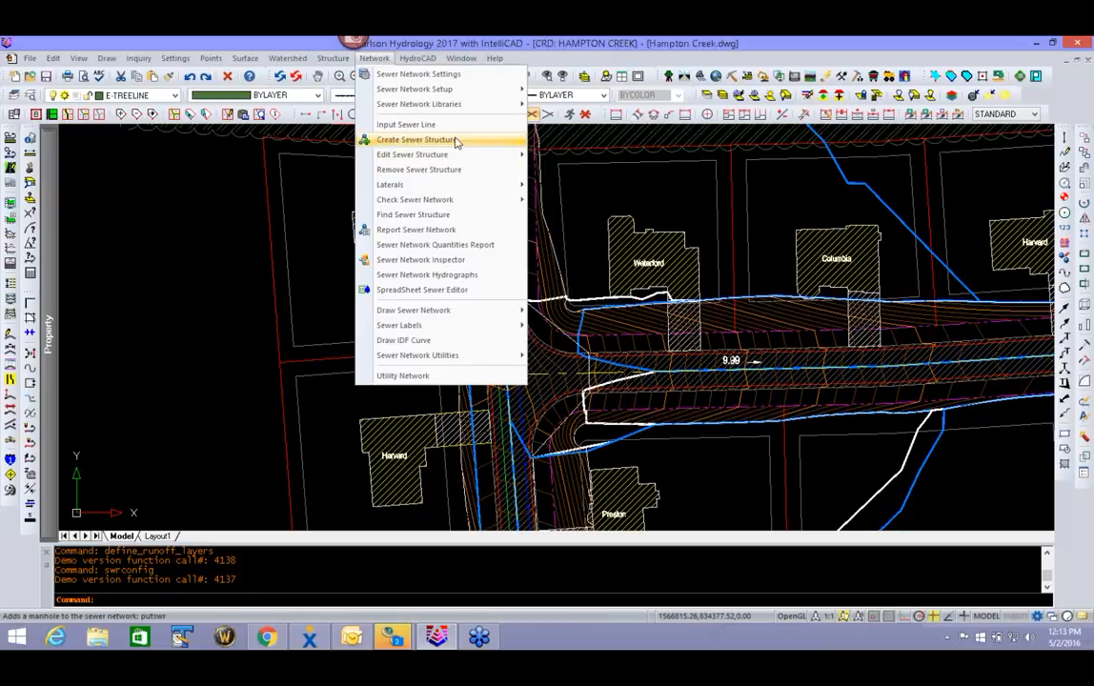
click(430, 140)
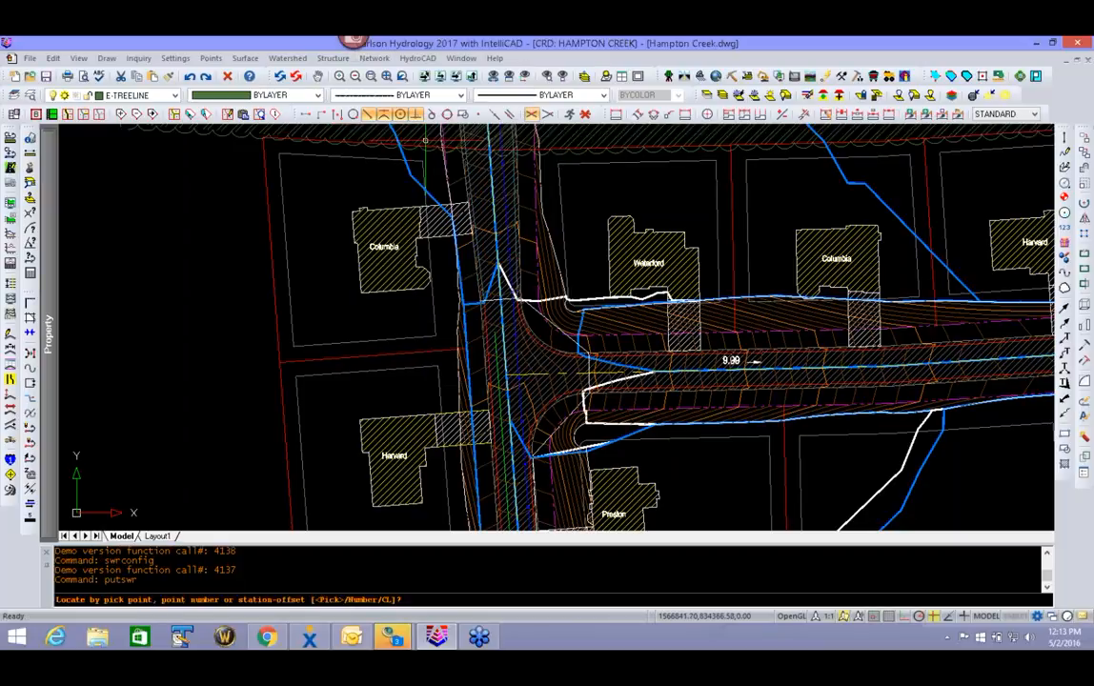
scroll(466, 290, up, 4)
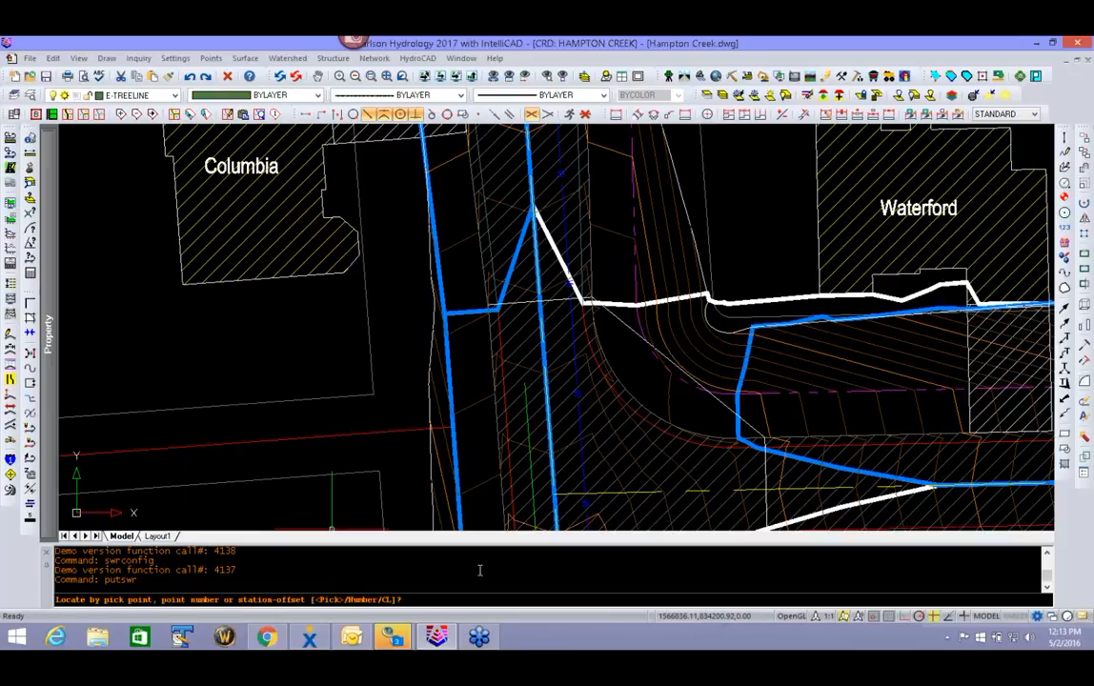
click(531, 467)
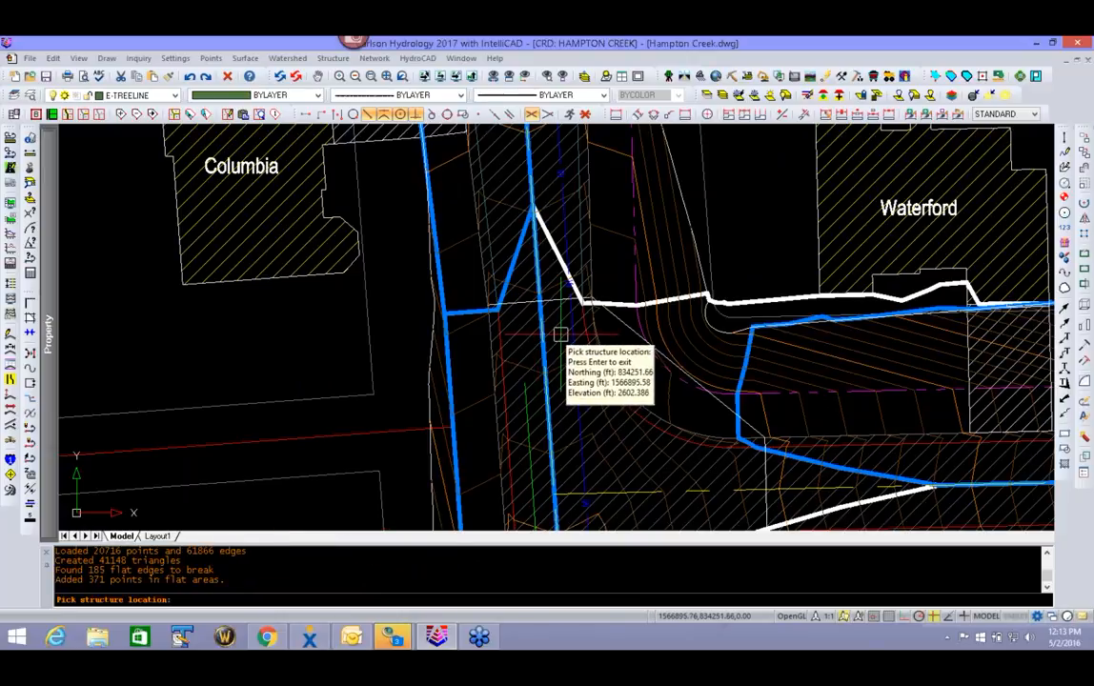
scroll(502, 320, up, 4)
mouse_move(502, 320)
middle_down()
mouse_move(508, 304)
mouse_move(470, 277)
middle_up()
scroll(470, 277, down, 2)
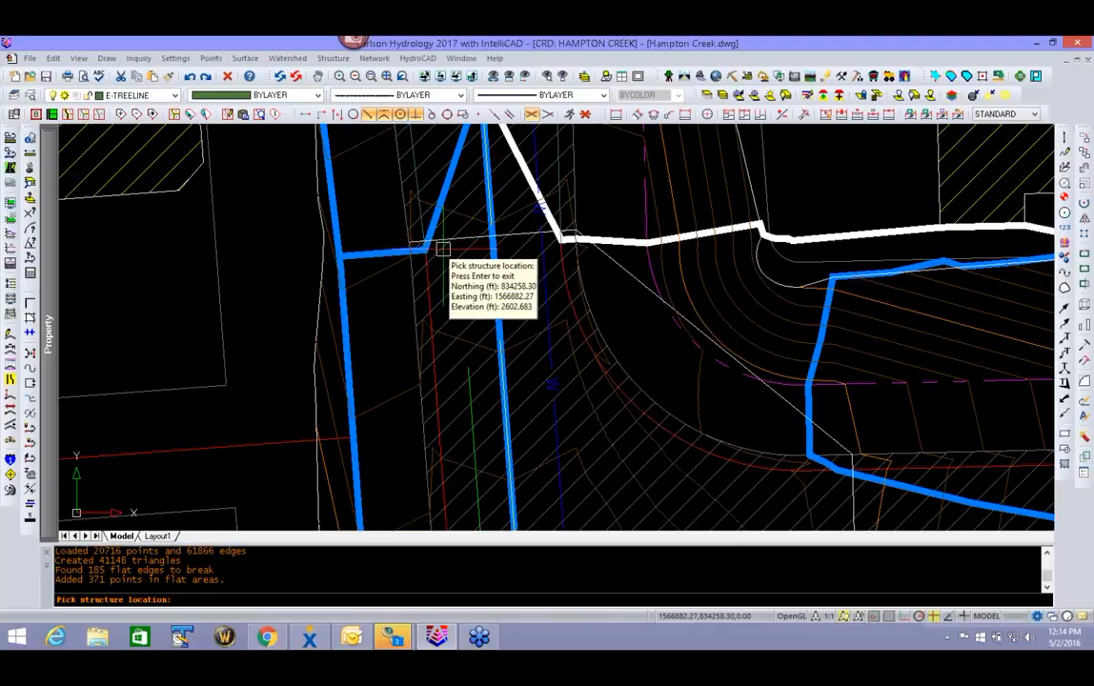
scroll(439, 238, up, 2)
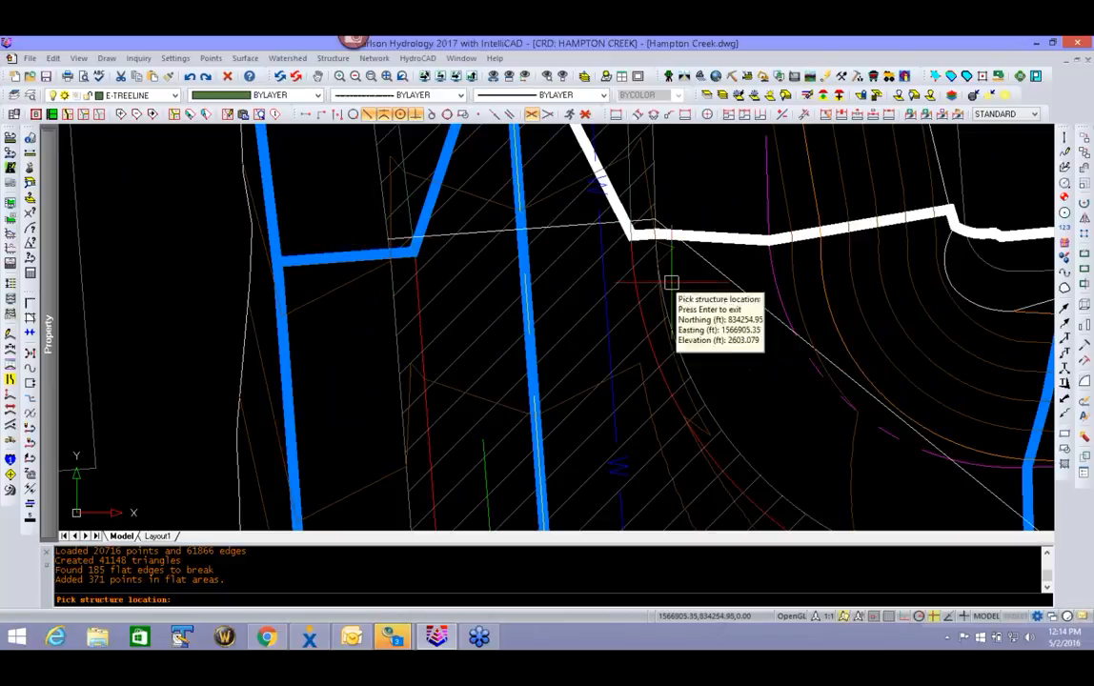
scroll(740, 366, down, 5)
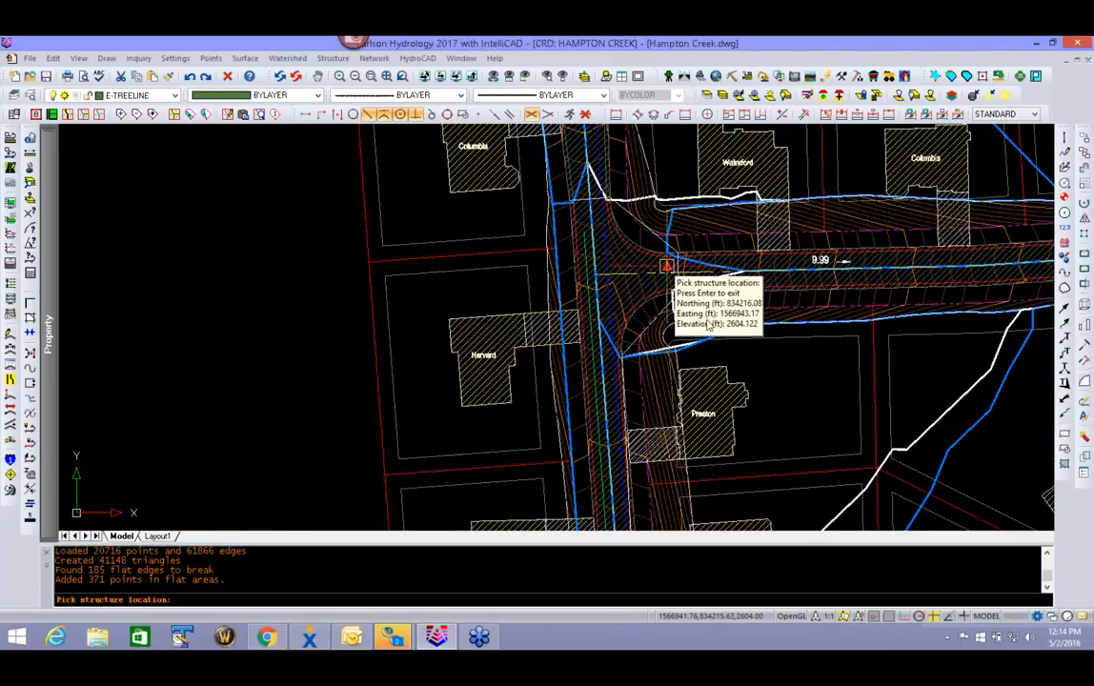
scroll(591, 277, up, 8)
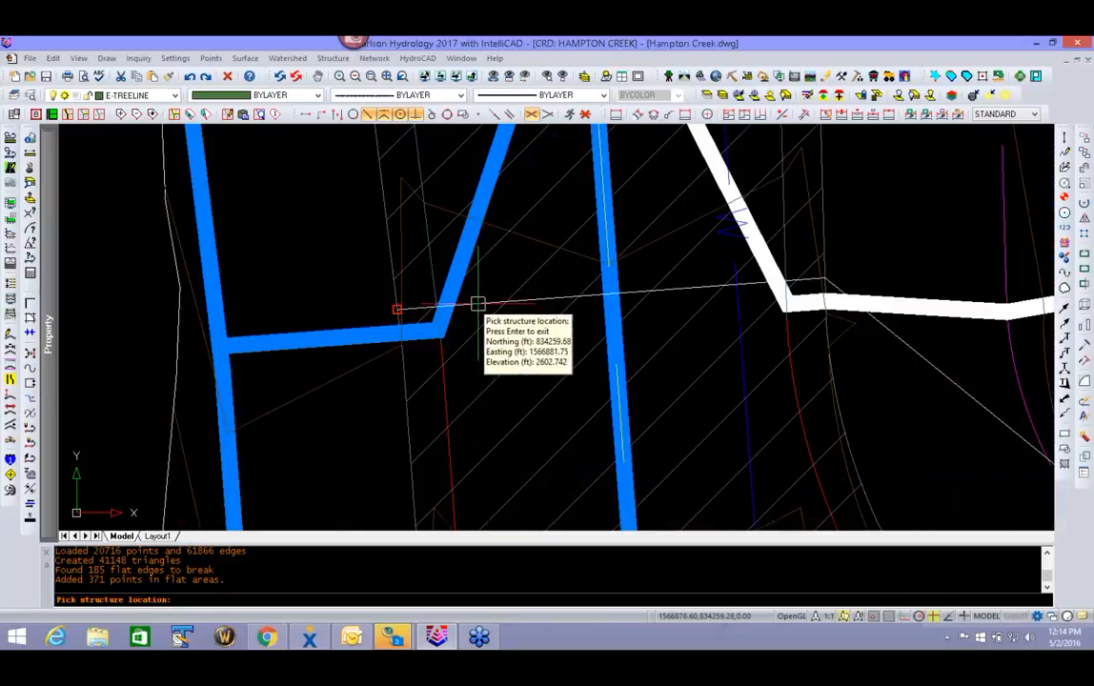
click(477, 305)
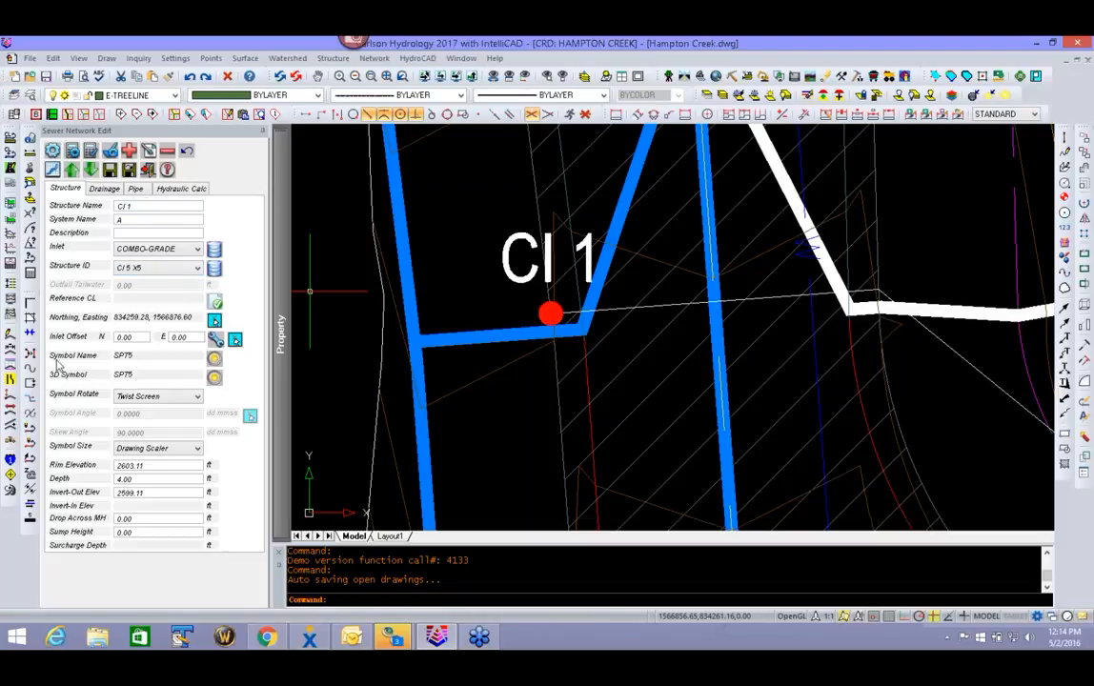
- Assign the road centerline polyline in the drawing as the reference centerline of inlet CI 1
click(218, 303)
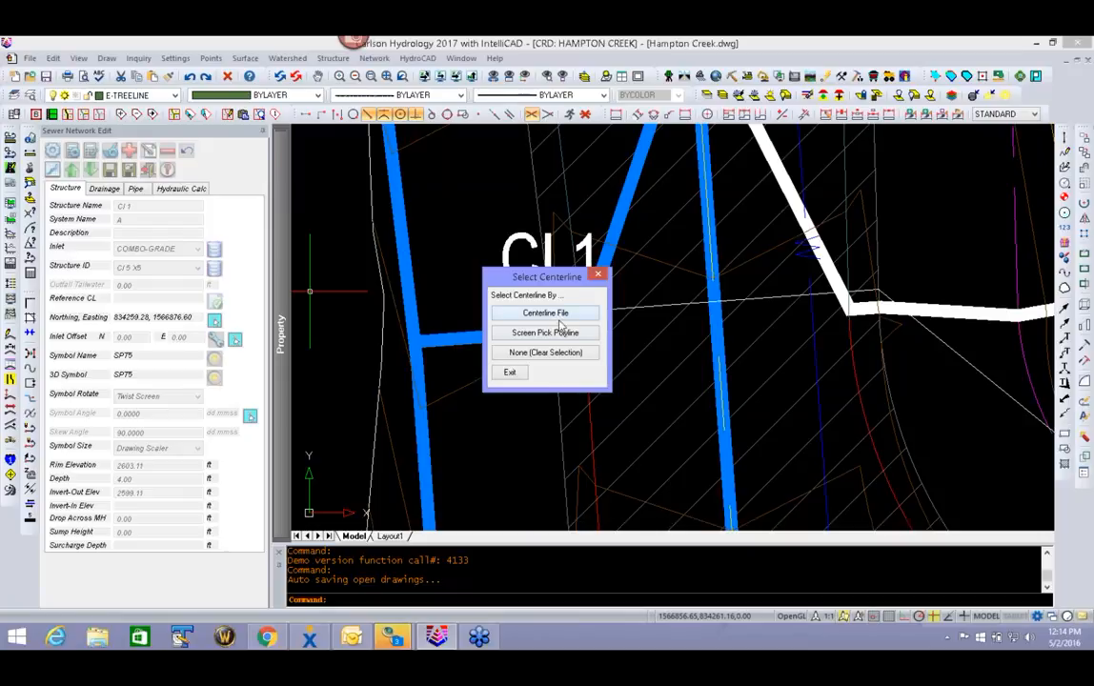
click(559, 332)
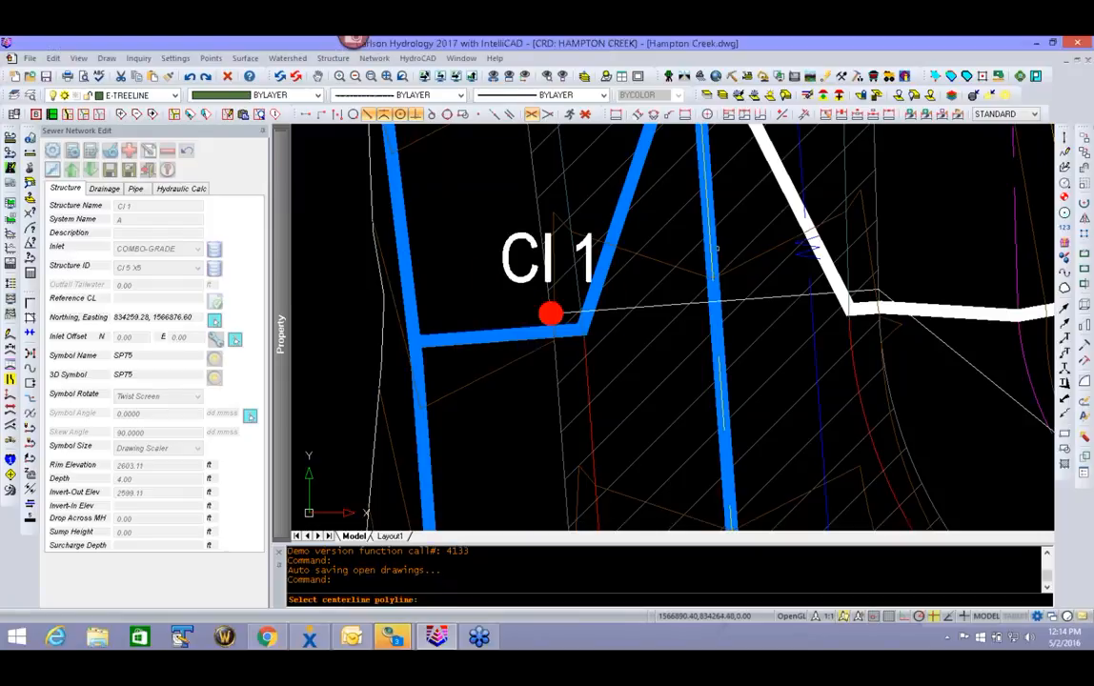
click(713, 314)
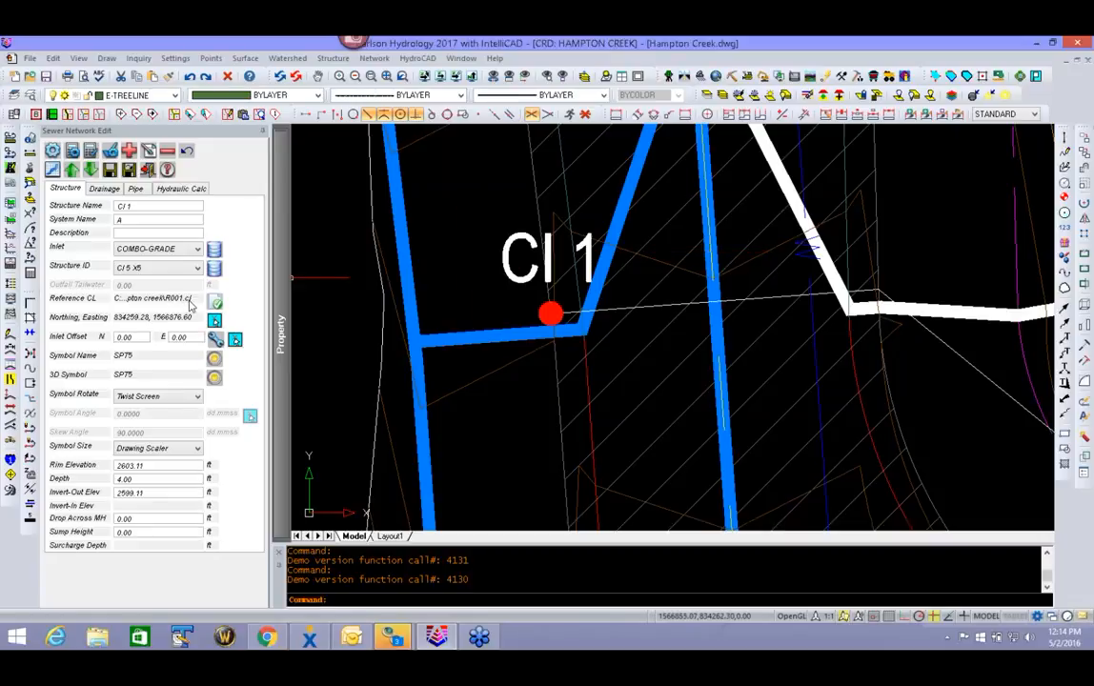
- Change the plan symbol of inlet CI 1 to INLET_E_Grade_NCDOT from the Inlets & Manholes category
click(214, 358)
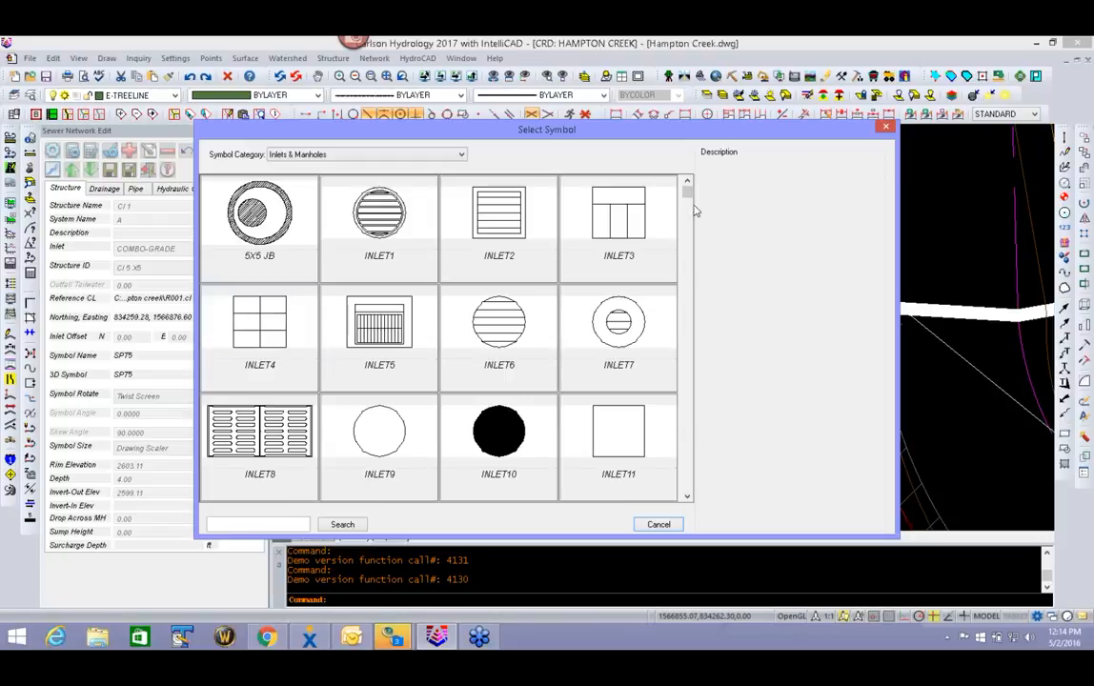
scroll(694, 233, down, 1)
drag(696, 236, 701, 484)
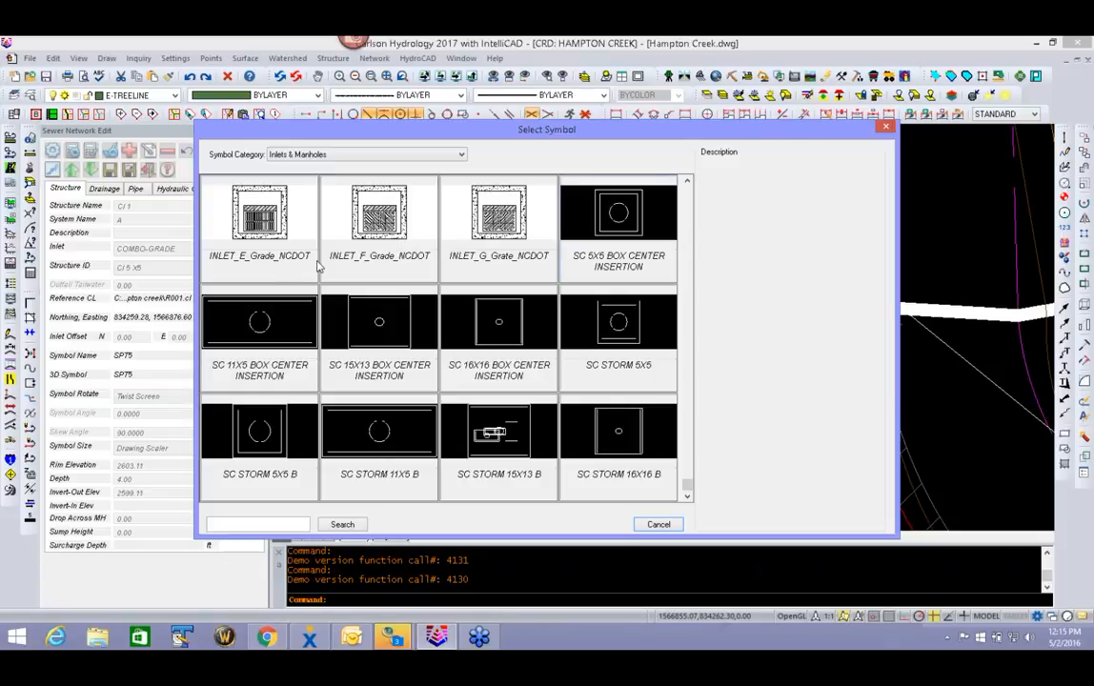
double_click(269, 217)
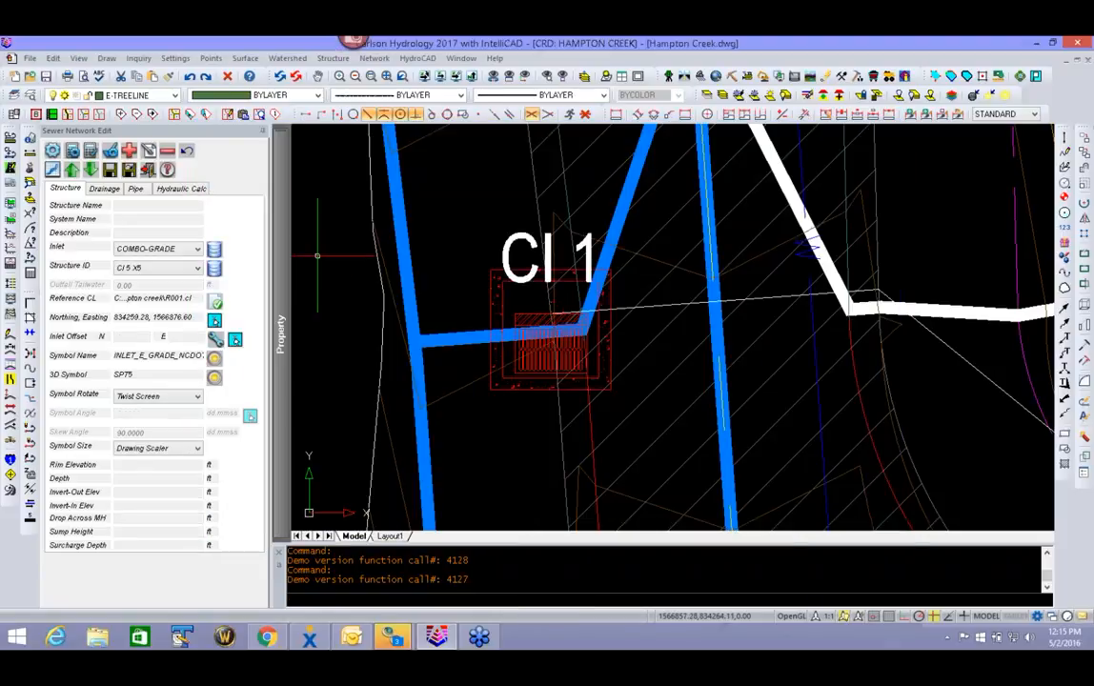
- Rotate the inlet symbol with Parallel to CL Down and set its size to Unit Symbol
click(161, 398)
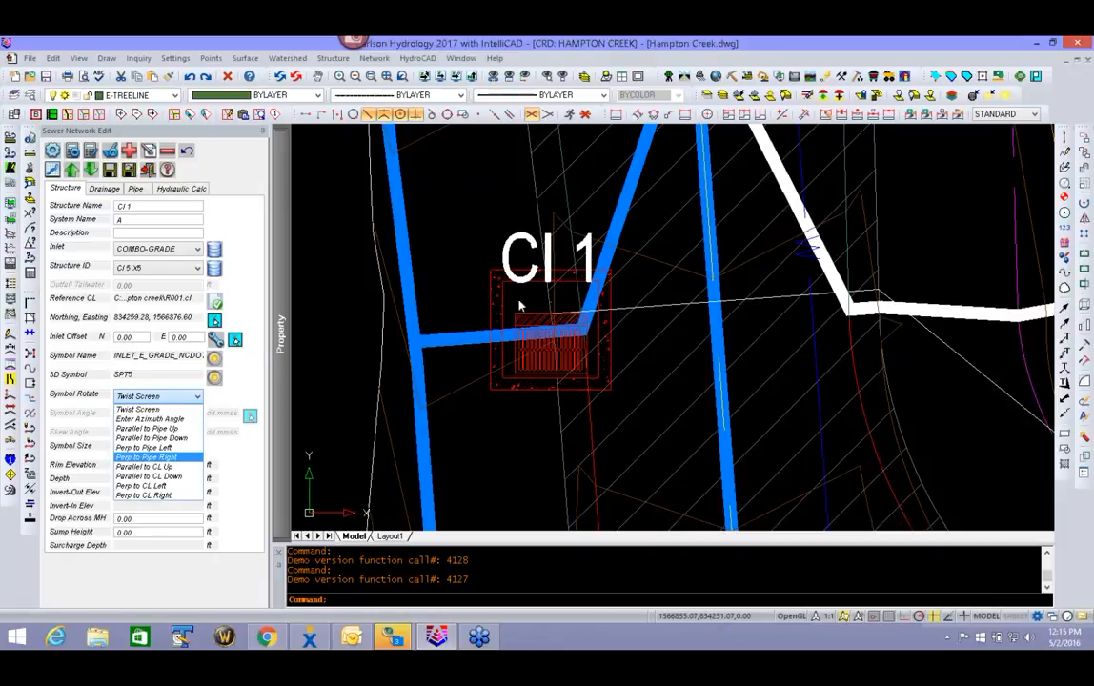
click(179, 479)
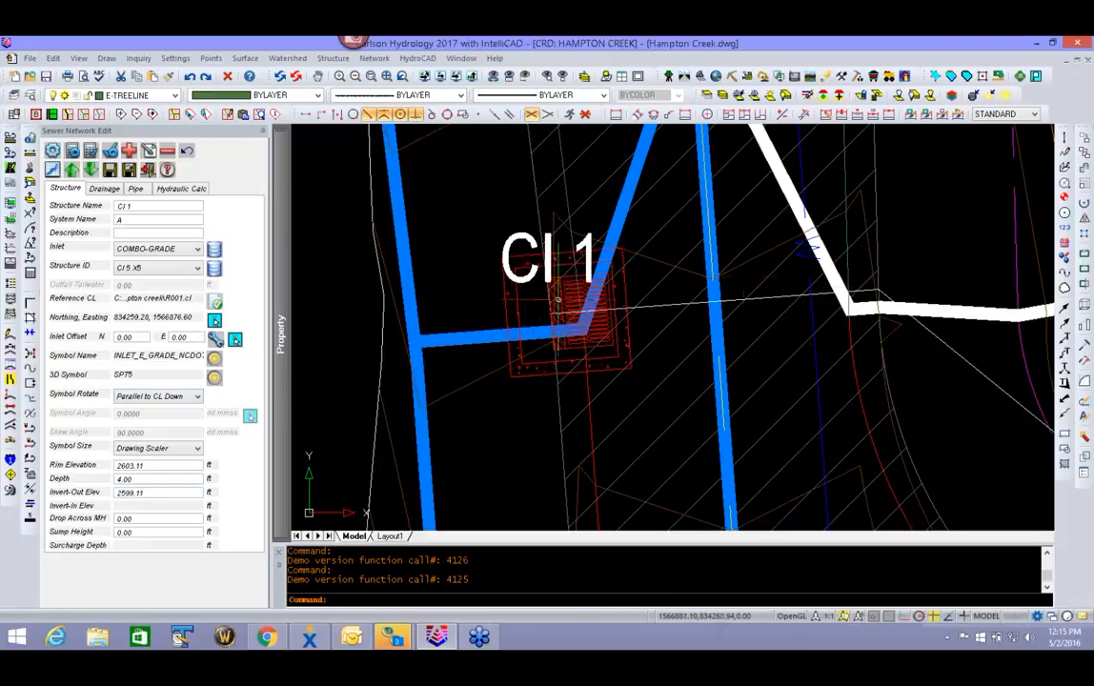
click(176, 448)
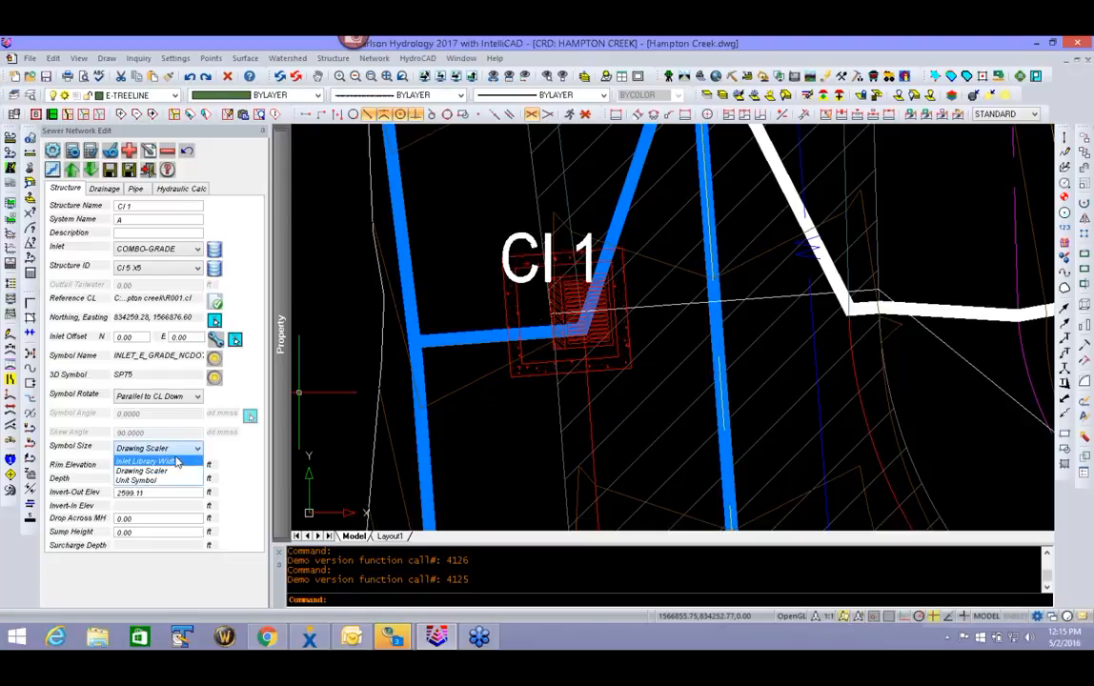
click(166, 480)
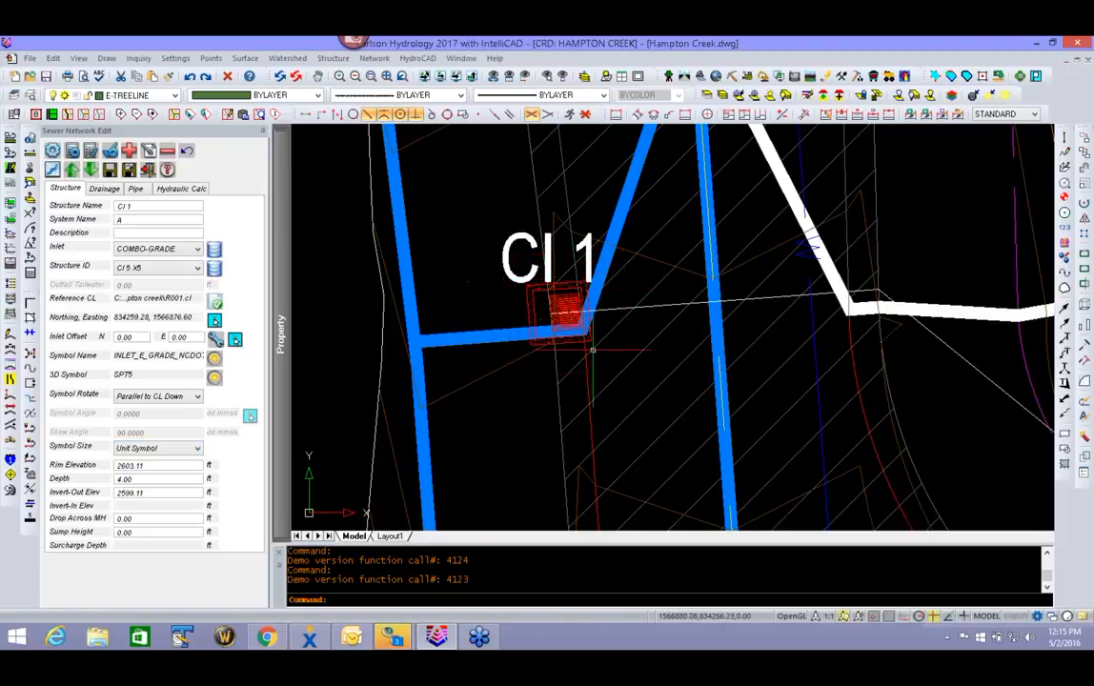
scroll(508, 310, up, 4)
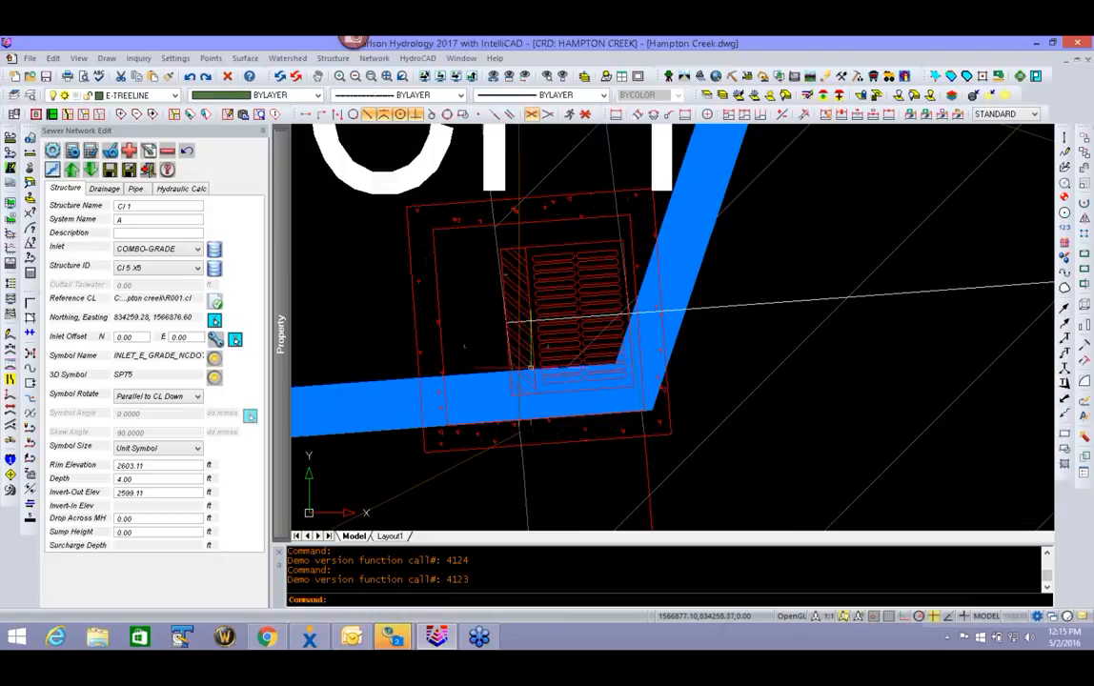
scroll(530, 343, down, 4)
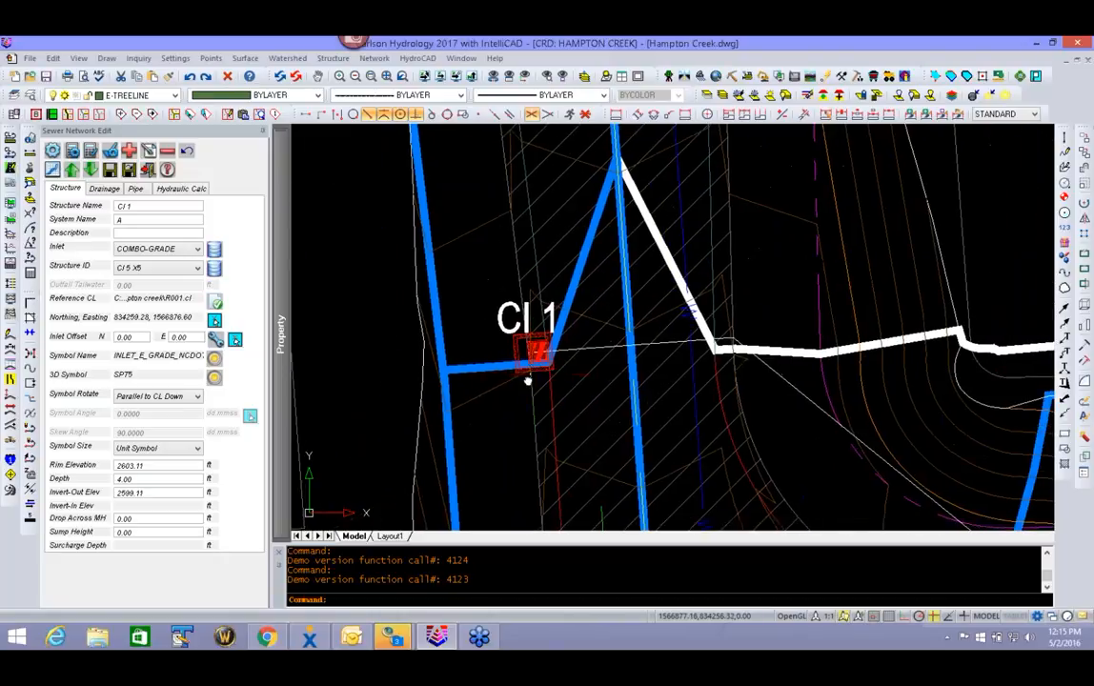
middle_drag(530, 375, 506, 372)
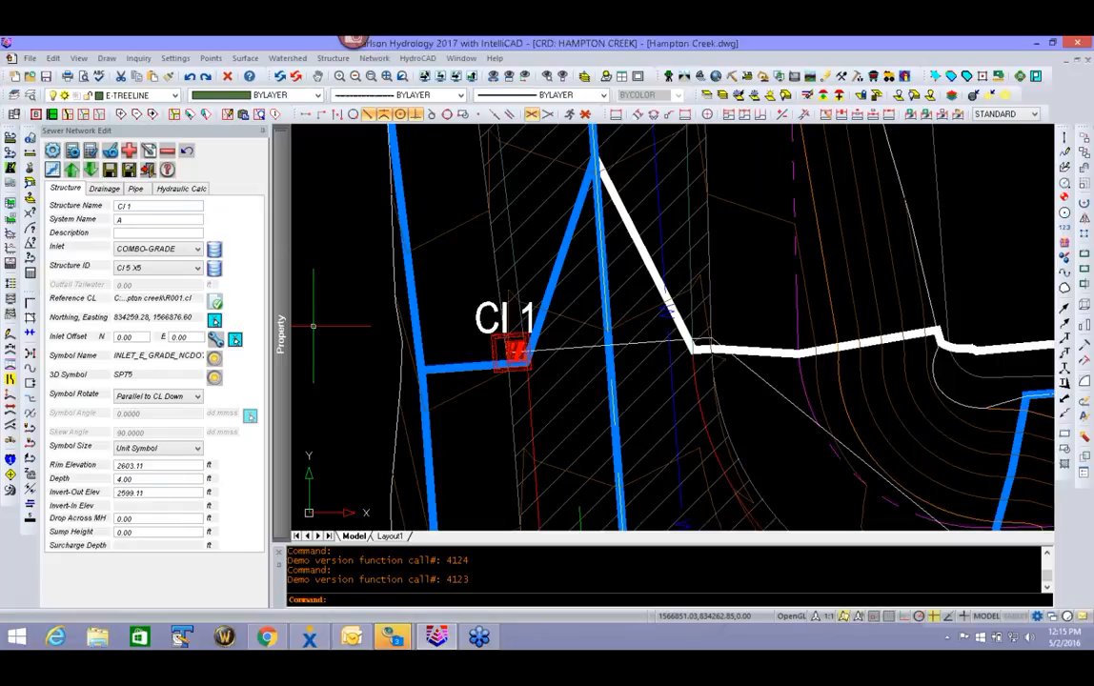
- Go through the rim elevation, depth and invert-out elevation of inlet CI 1
double_click(161, 464)
click(143, 478)
key(Return)
drag(153, 494, 141, 503)
click(153, 480)
- Calculate the drainage area contributing to inlet CI 1 and set its time to inlet to 5 min
click(104, 188)
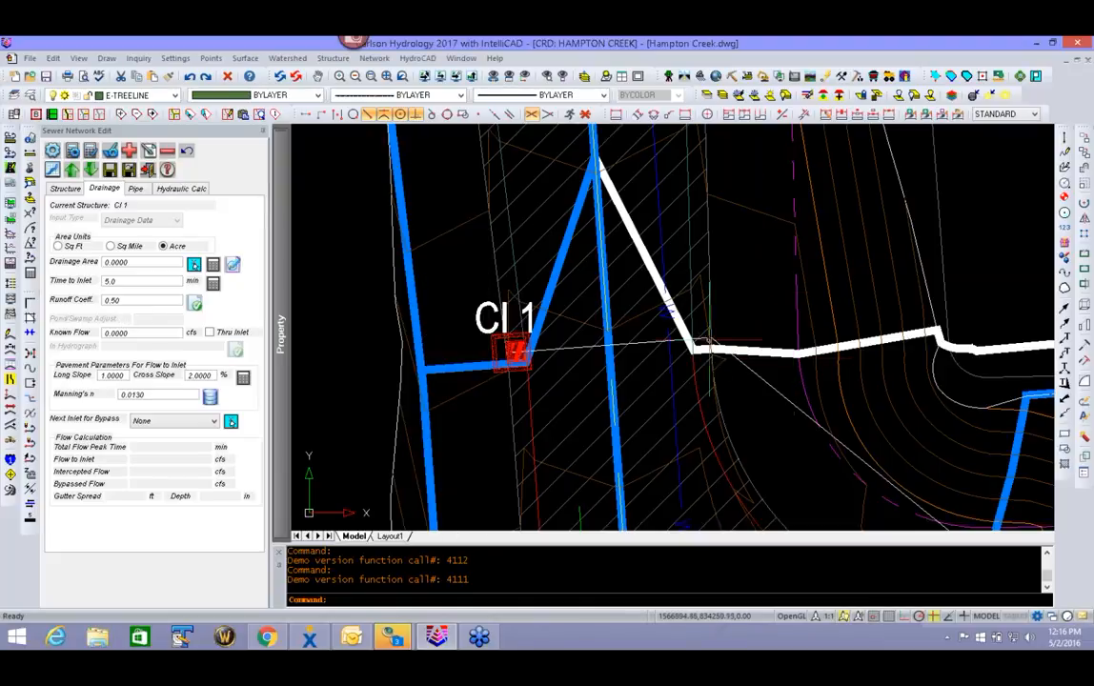
scroll(719, 400, down, 4)
scroll(713, 466, down, 3)
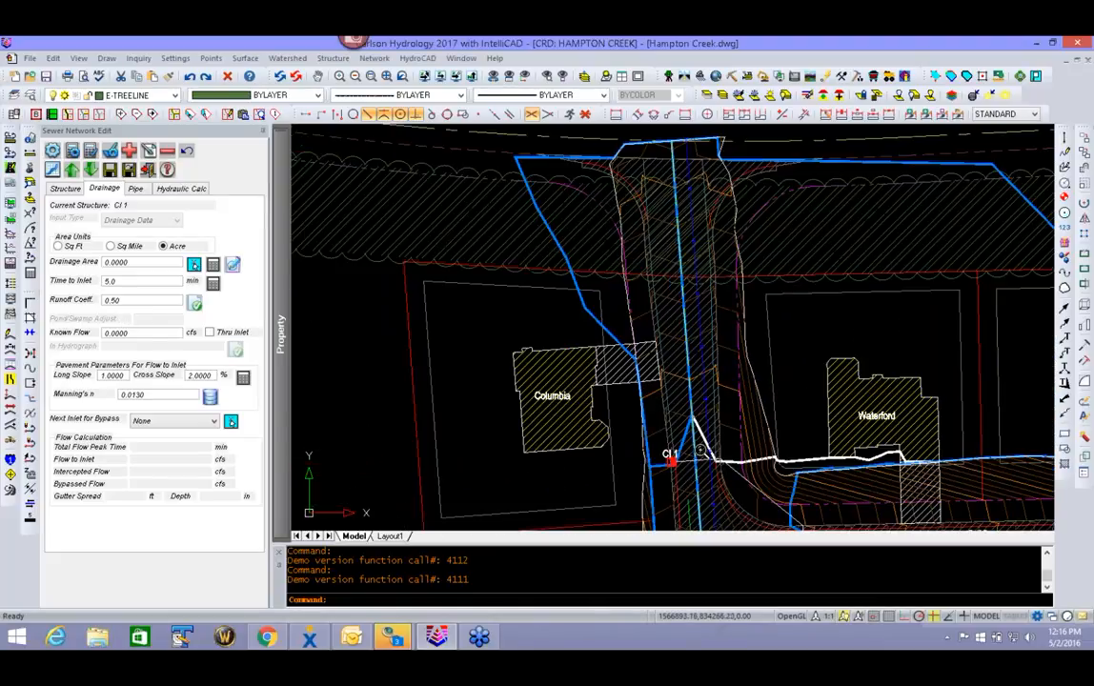
scroll(664, 424, up, 3)
middle_drag(665, 424, 662, 431)
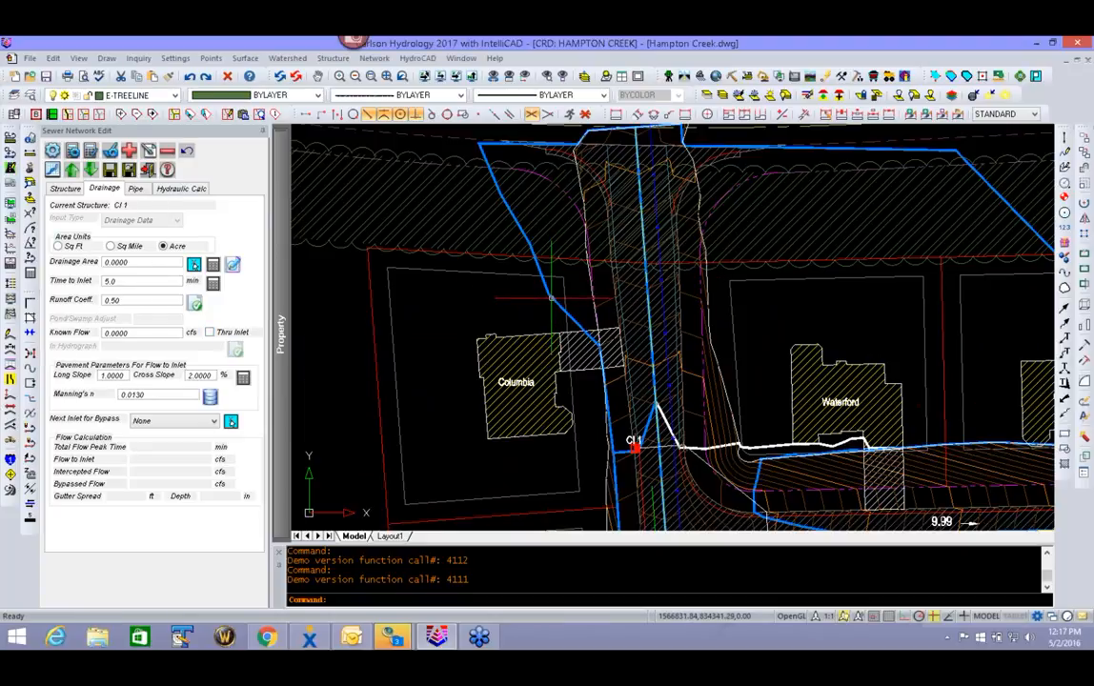
click(556, 327)
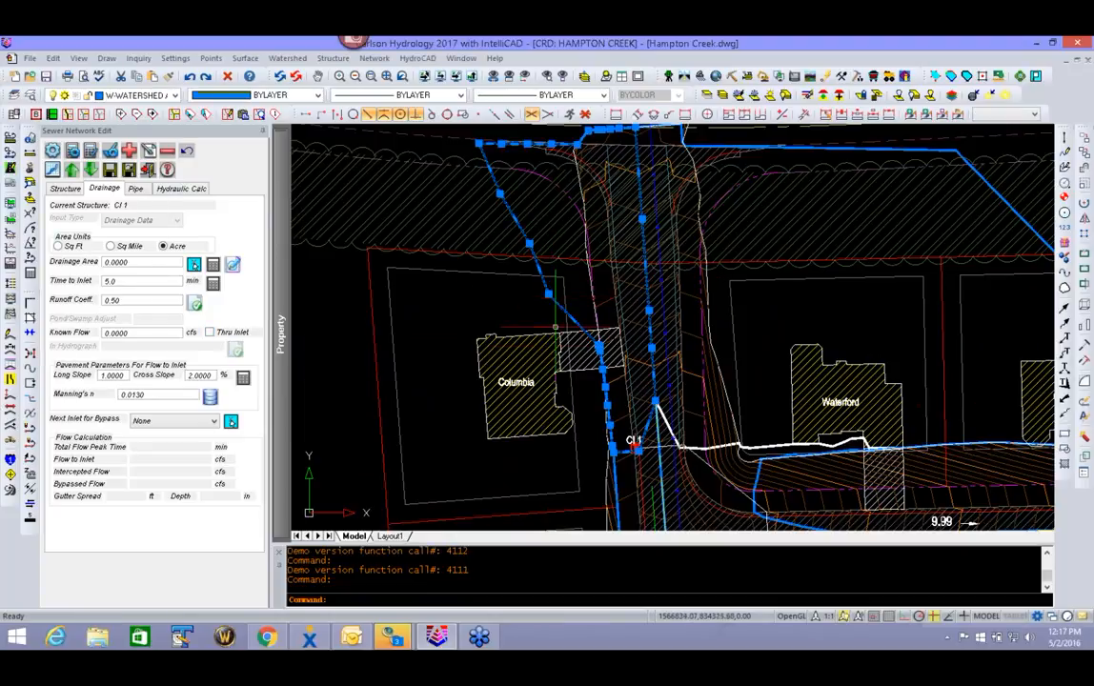
click(213, 267)
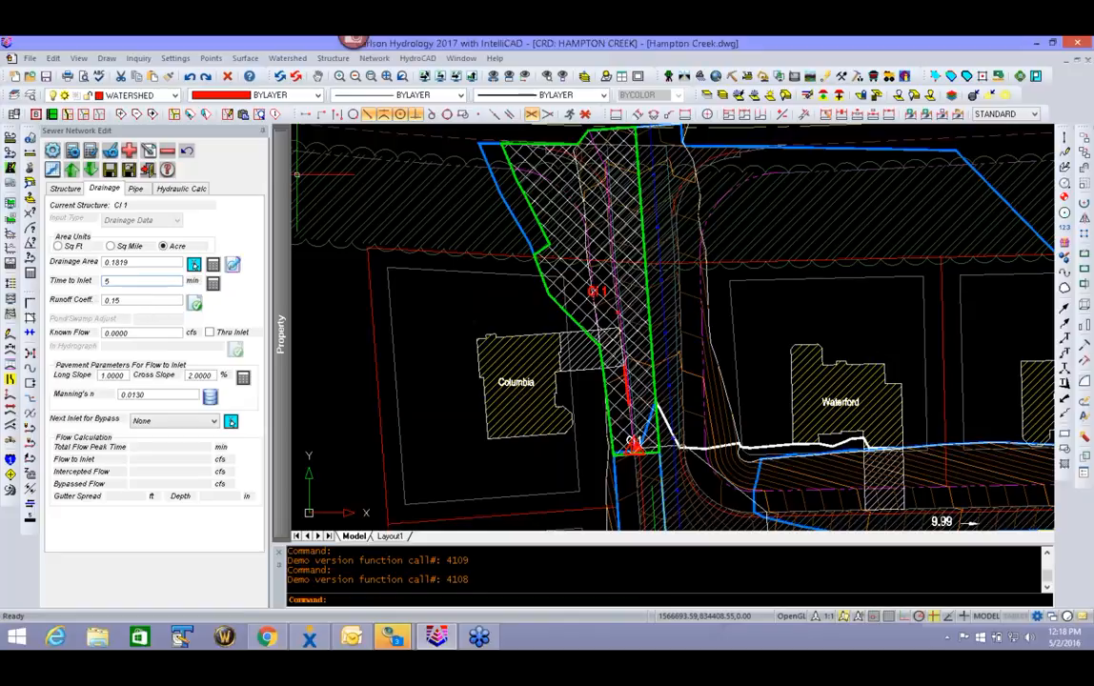
- Check the inlet's runoff area breakdown without changes and review the Rational Method watershed layer definitions
click(194, 304)
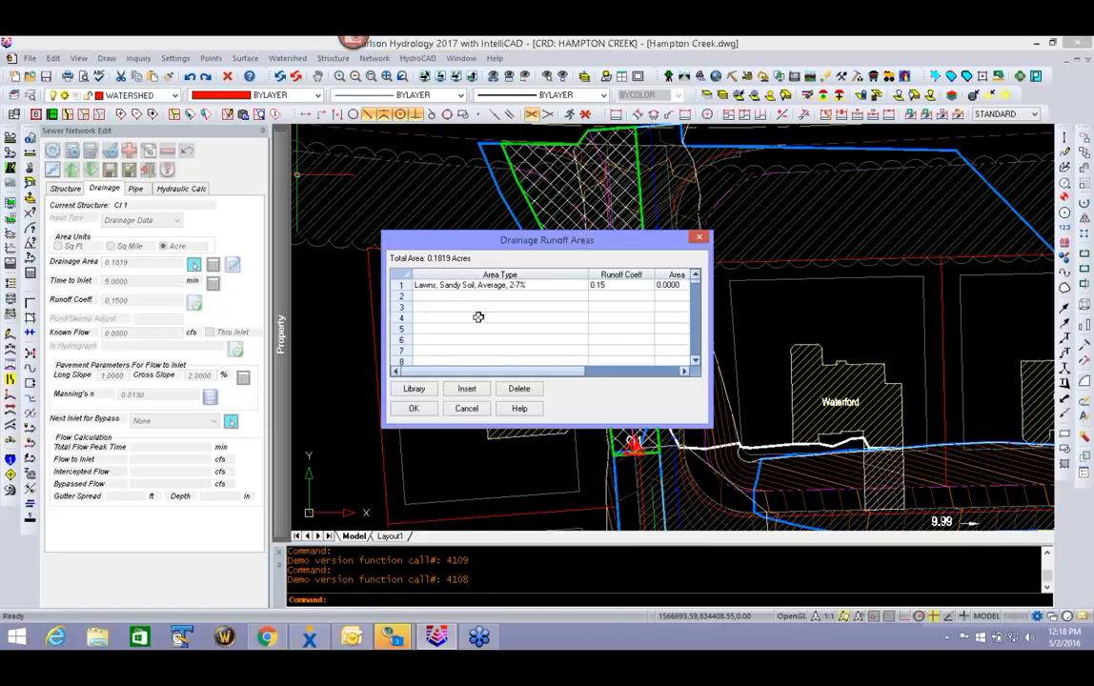
click(466, 409)
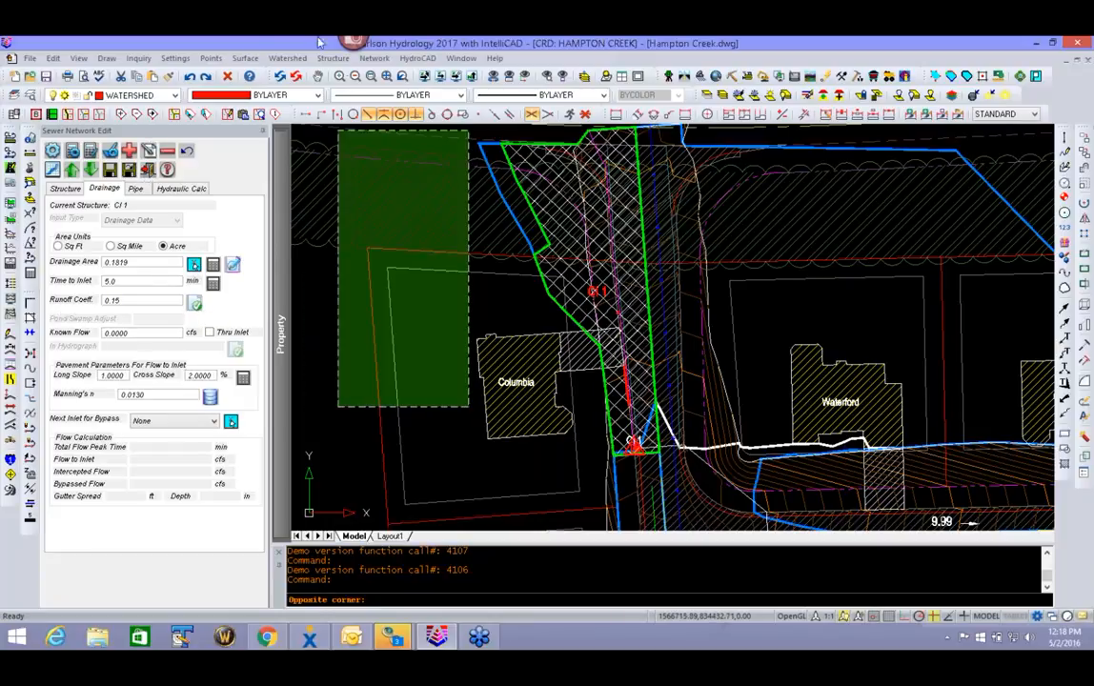
click(287, 59)
click(290, 74)
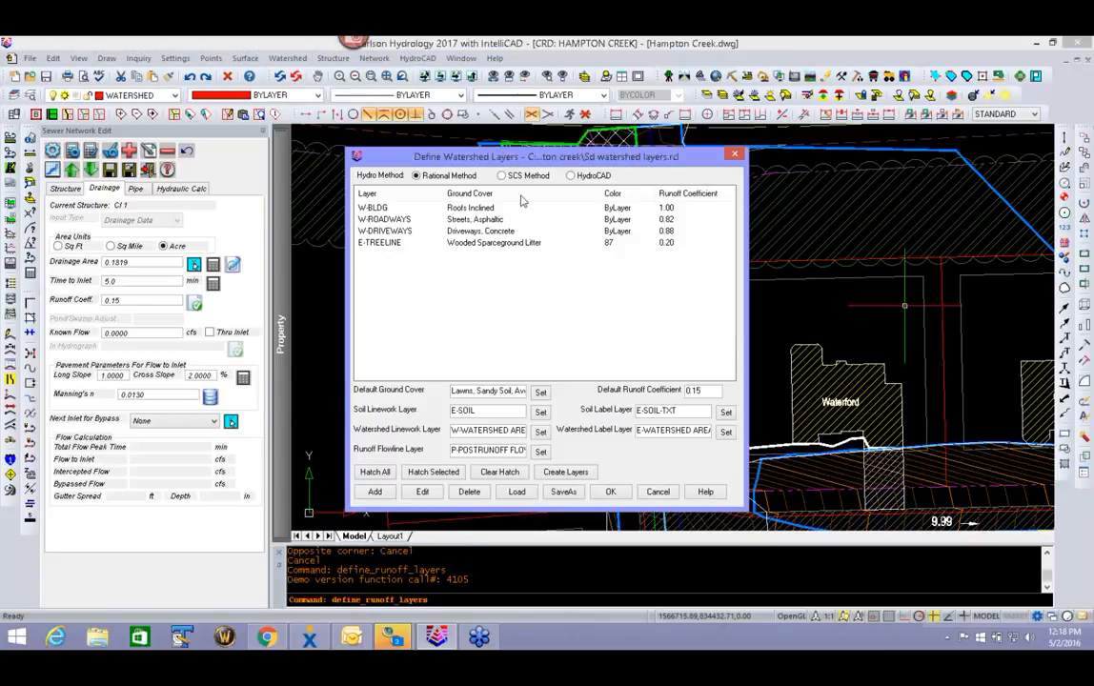
click(610, 491)
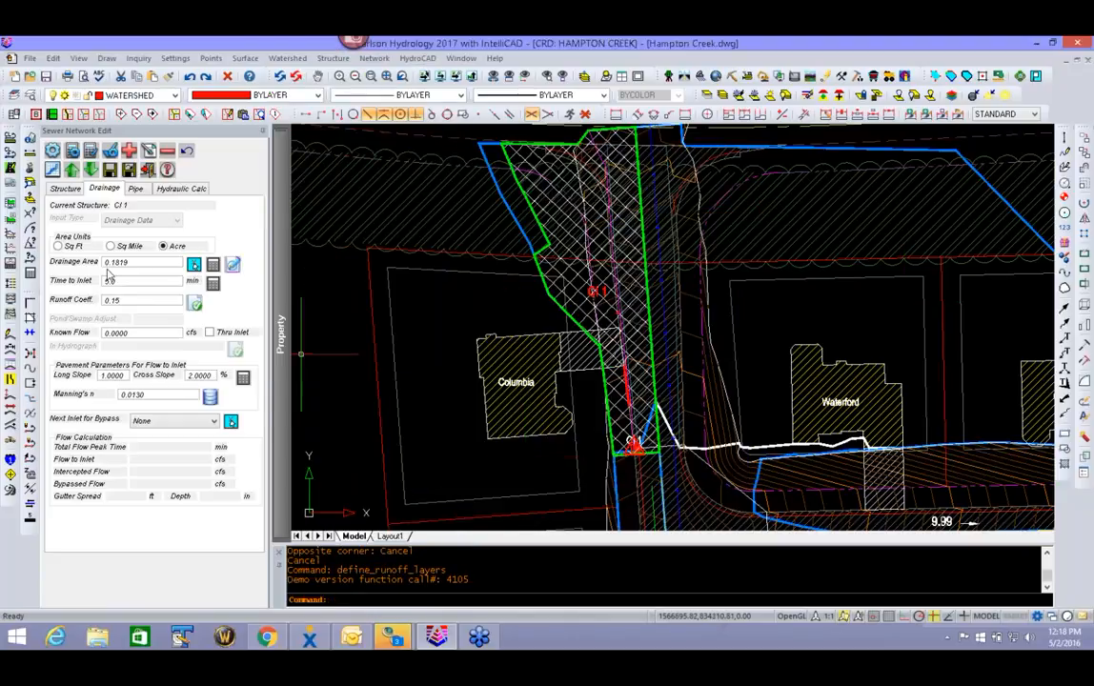
- Take the drainage area of inlet CI 1 from the closed blue watershed polyline and open its runoff area breakdown
click(193, 263)
click(455, 345)
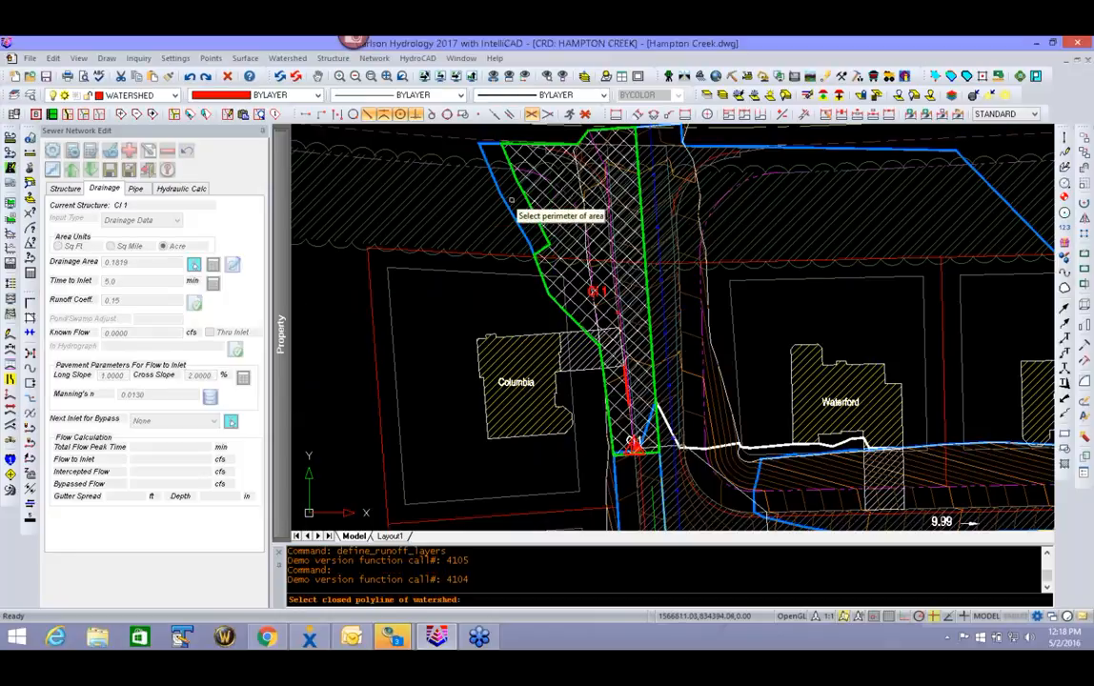
click(481, 148)
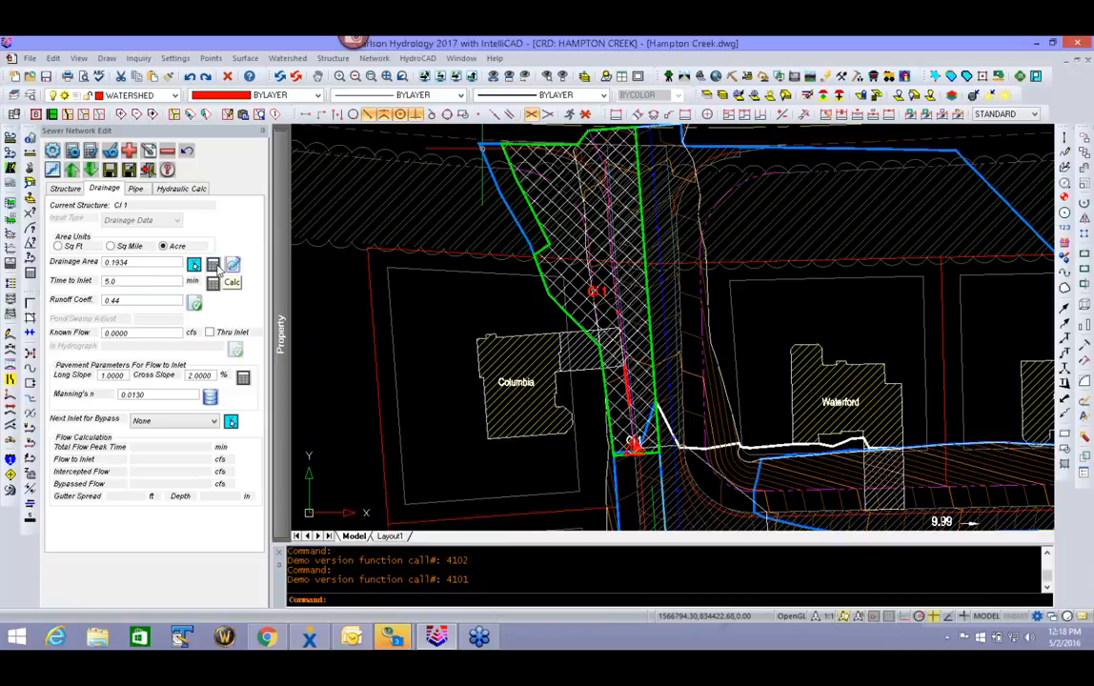
double_click(134, 301)
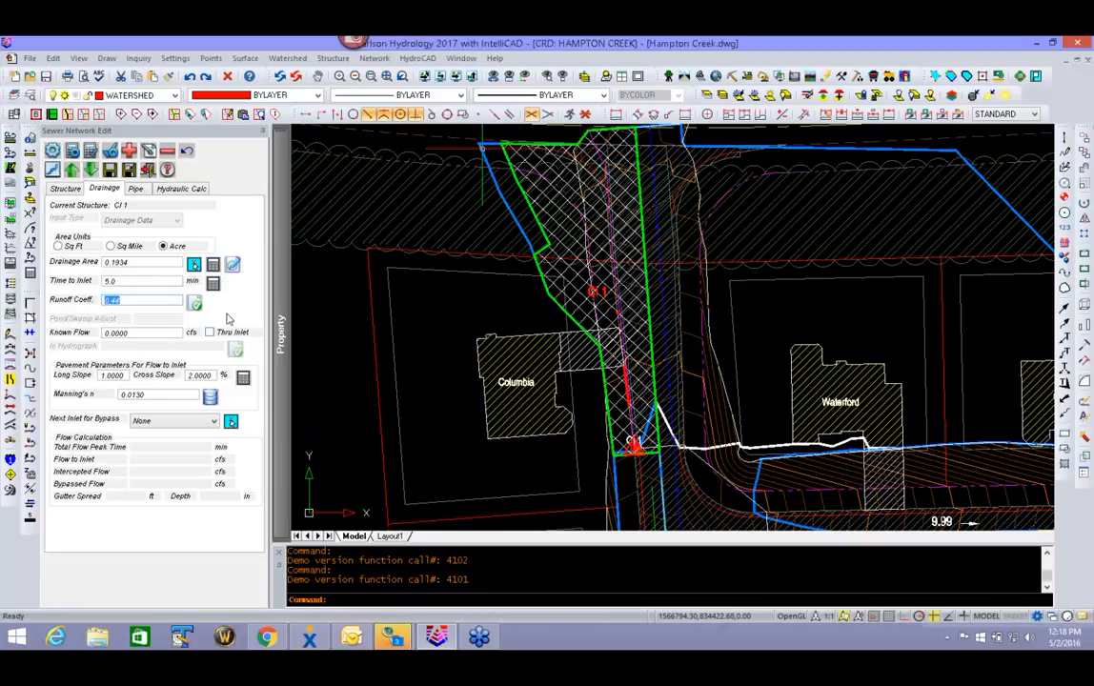
click(194, 303)
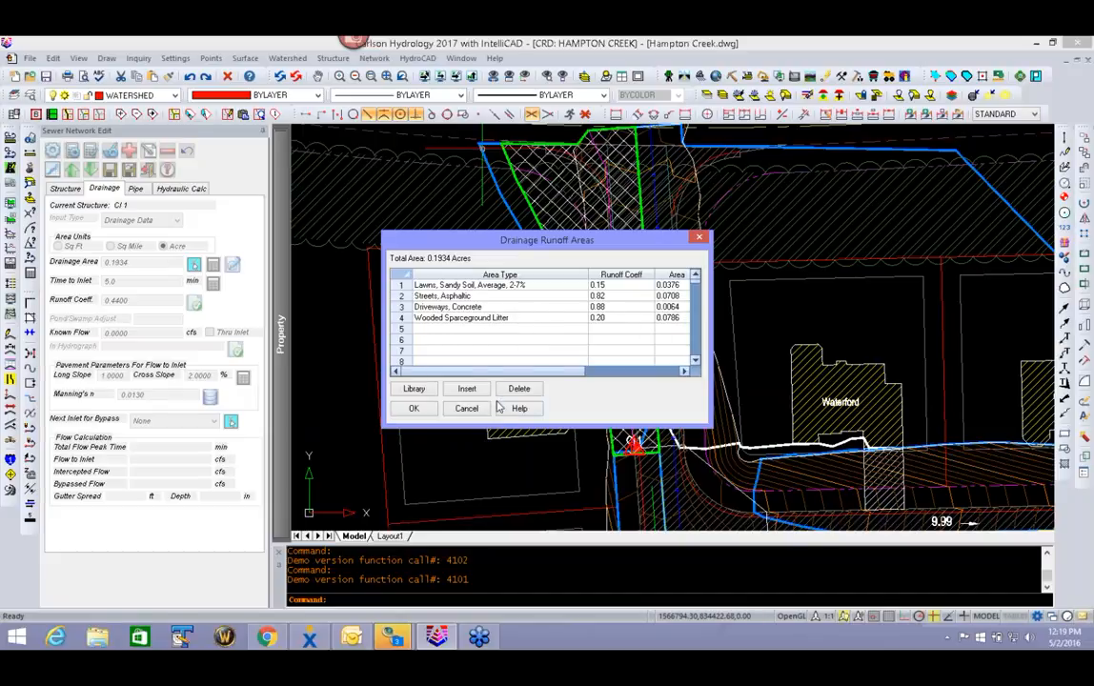
- Accept the runoff area breakdown of inlet CI 1 and calculate the pavement long slope for flow to the inlet
click(396, 408)
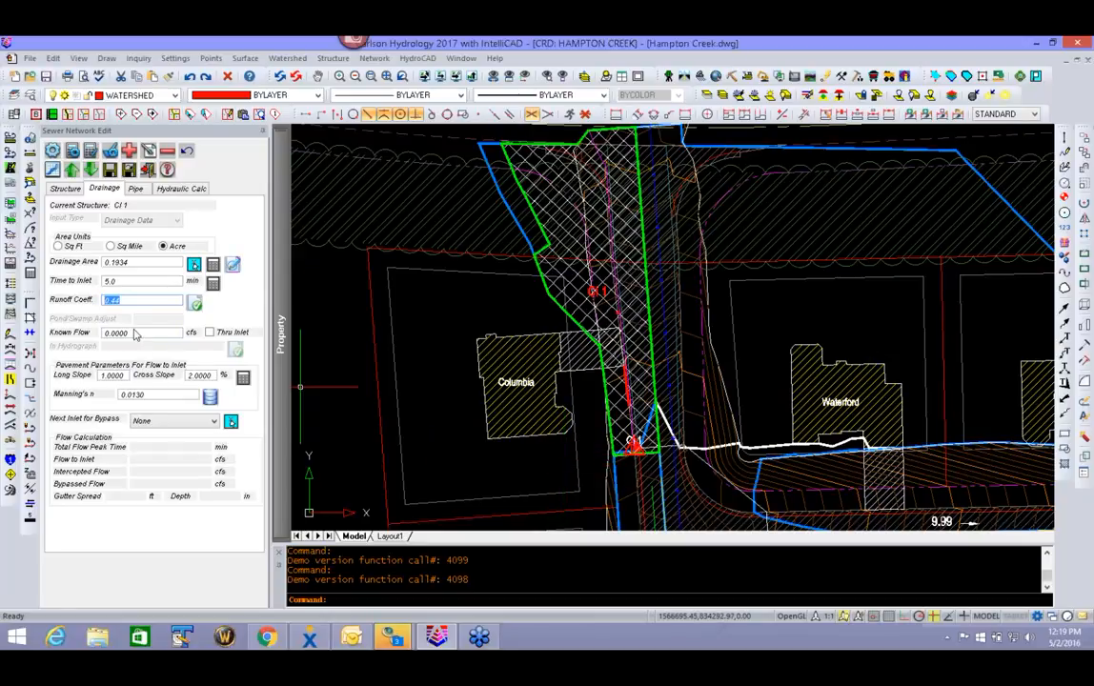
key(Tab)
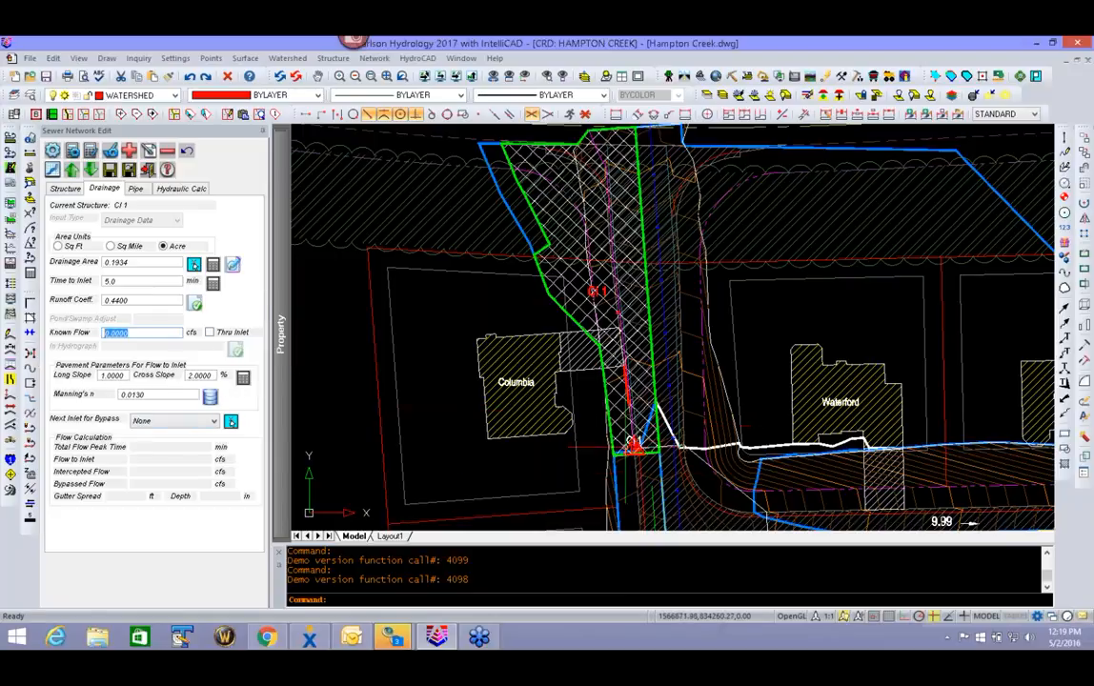
click(244, 378)
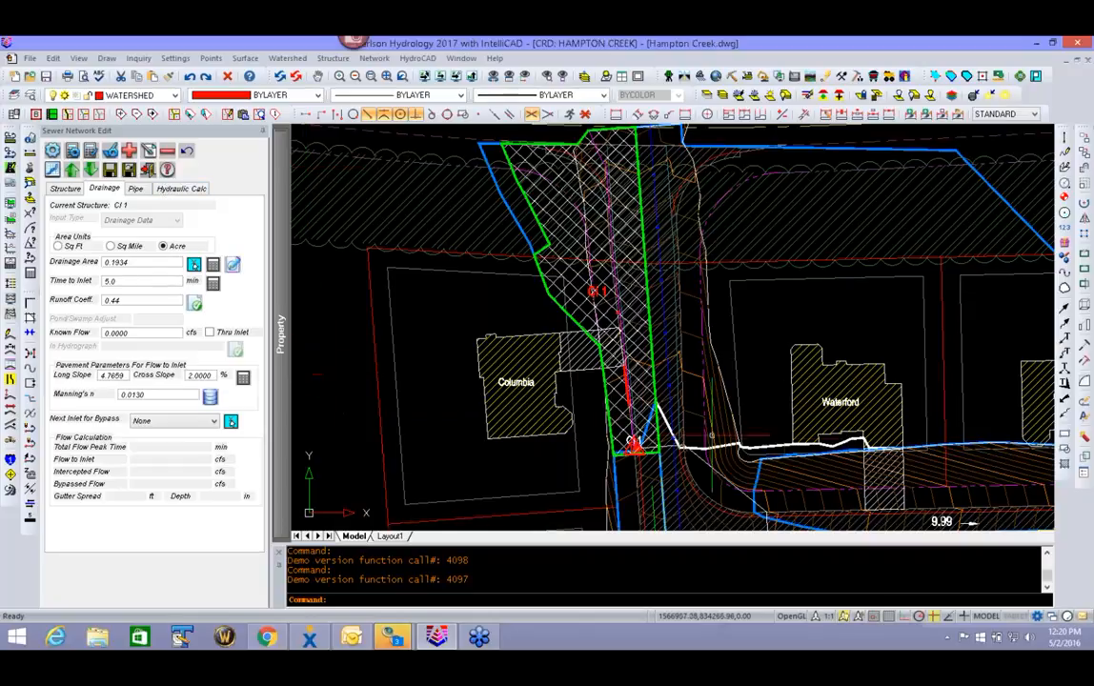
- Add a second inlet at a picked point on the opposite curb line across the road and auto connect it to CI 1
scroll(712, 435, up, 5)
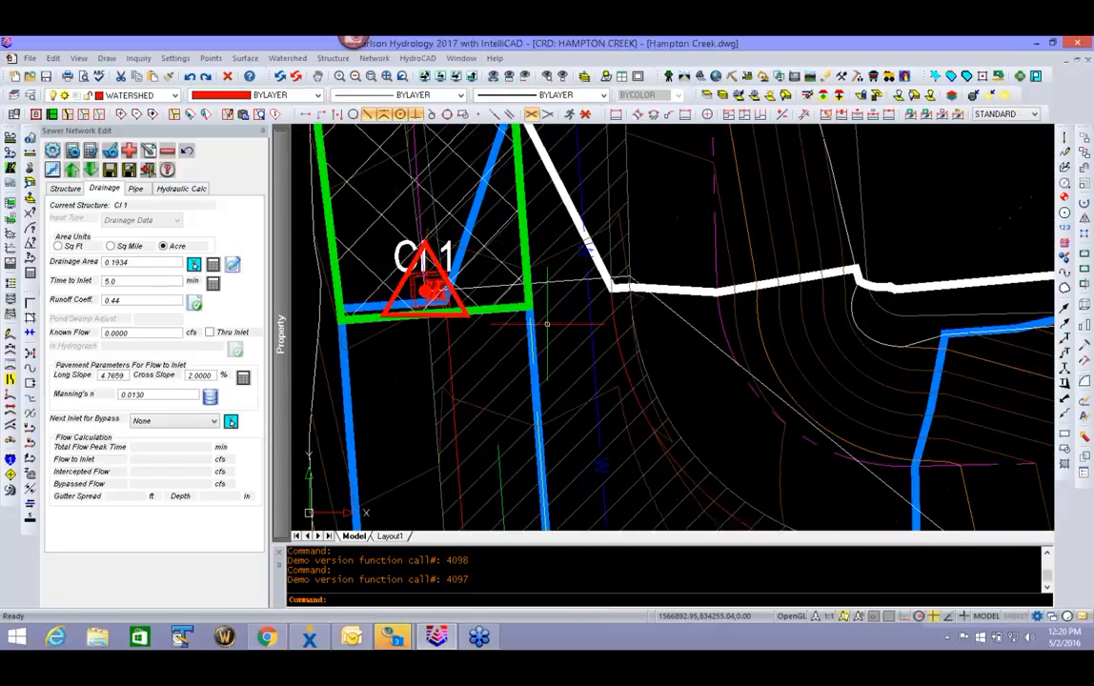
middle_drag(547, 324, 651, 348)
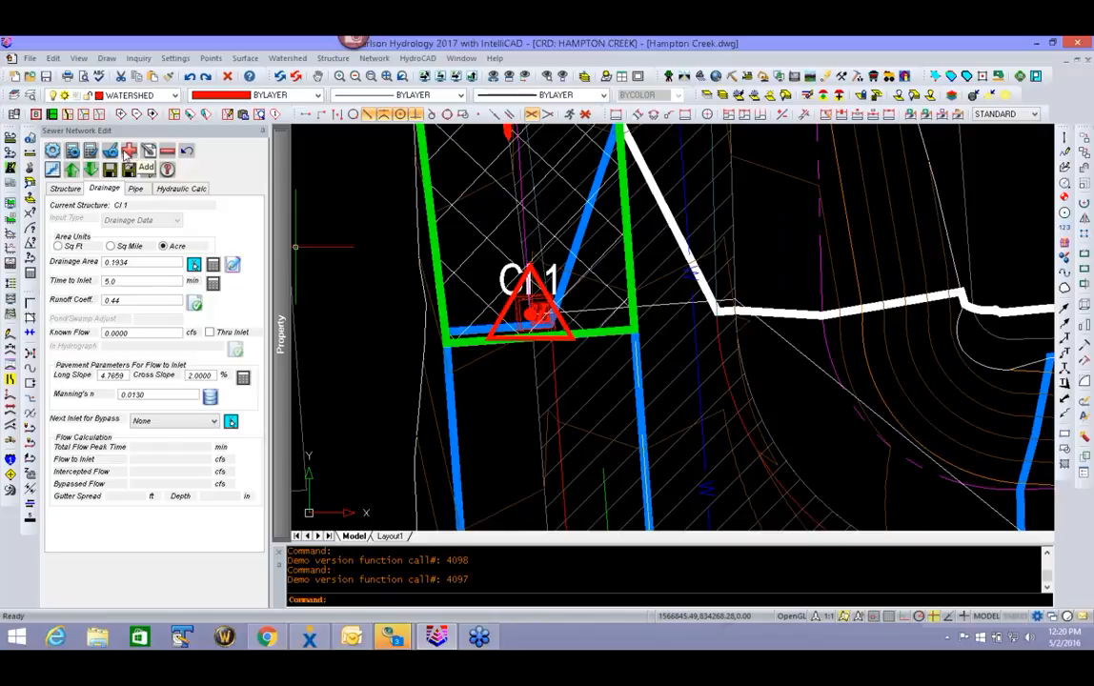
click(130, 151)
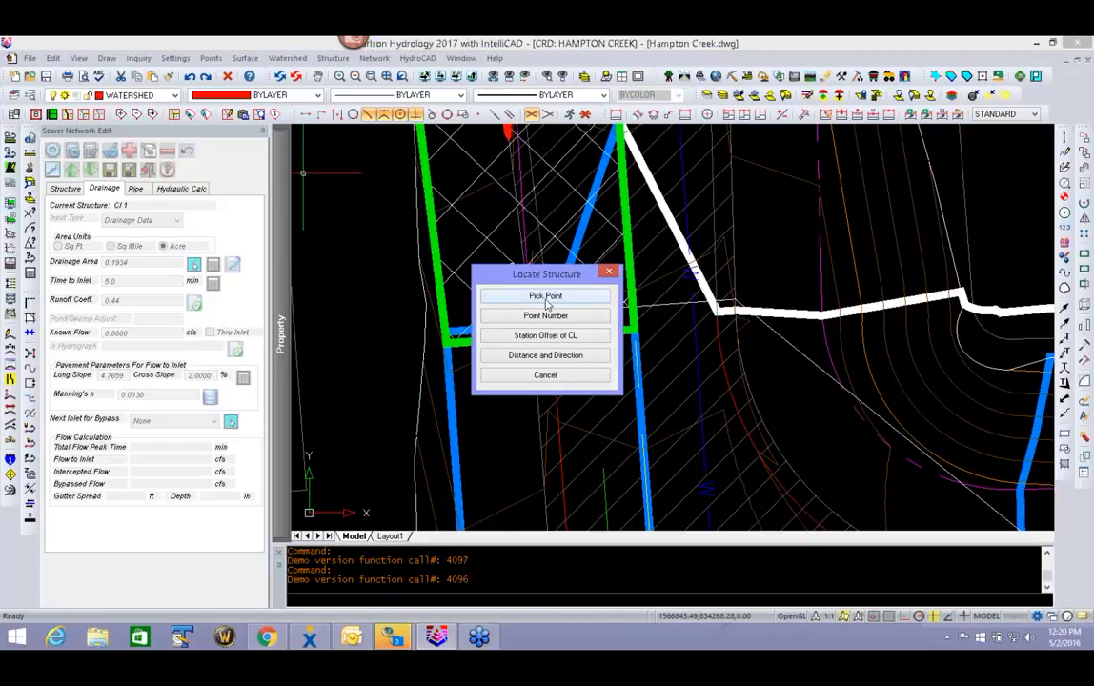
click(546, 296)
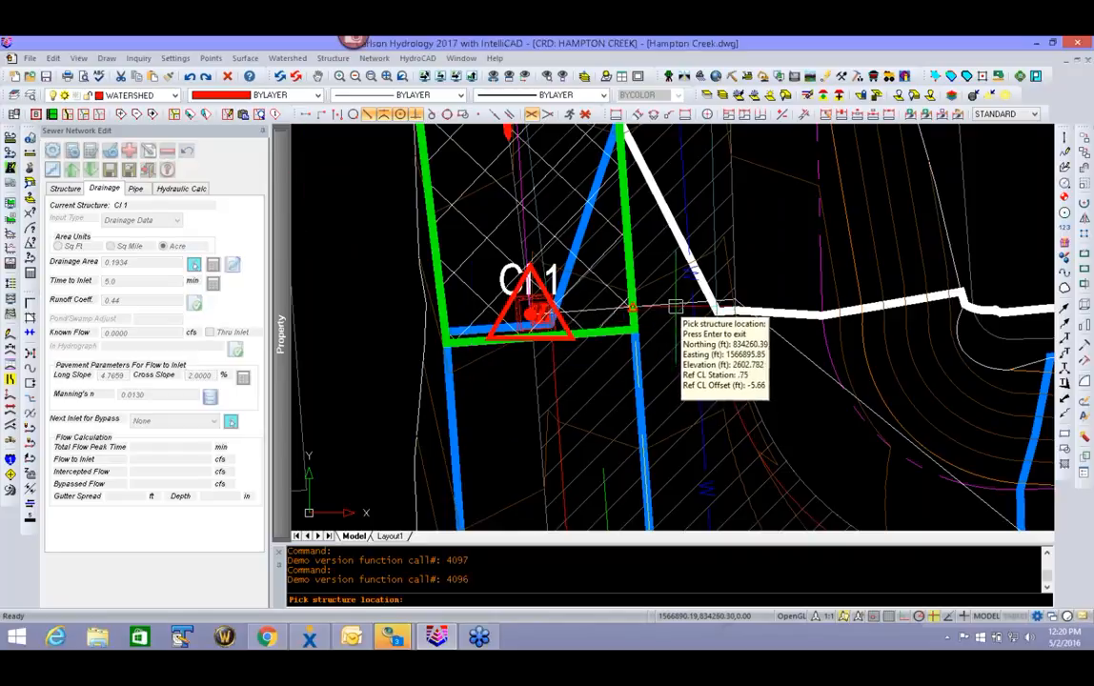
scroll(767, 332, up, 3)
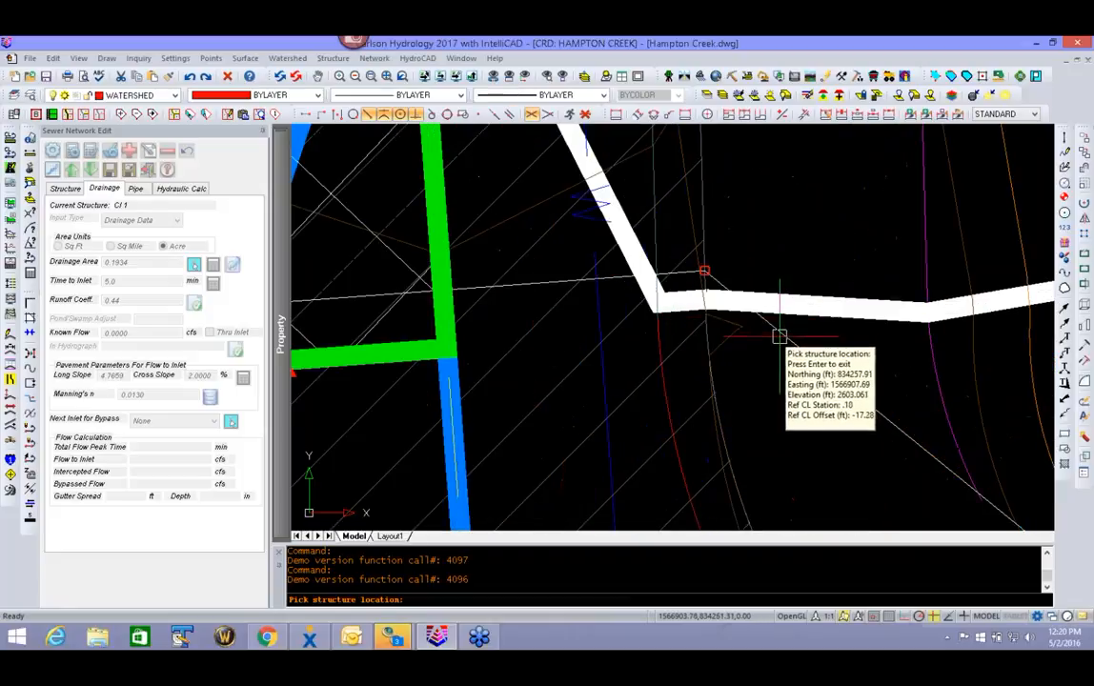
click(779, 334)
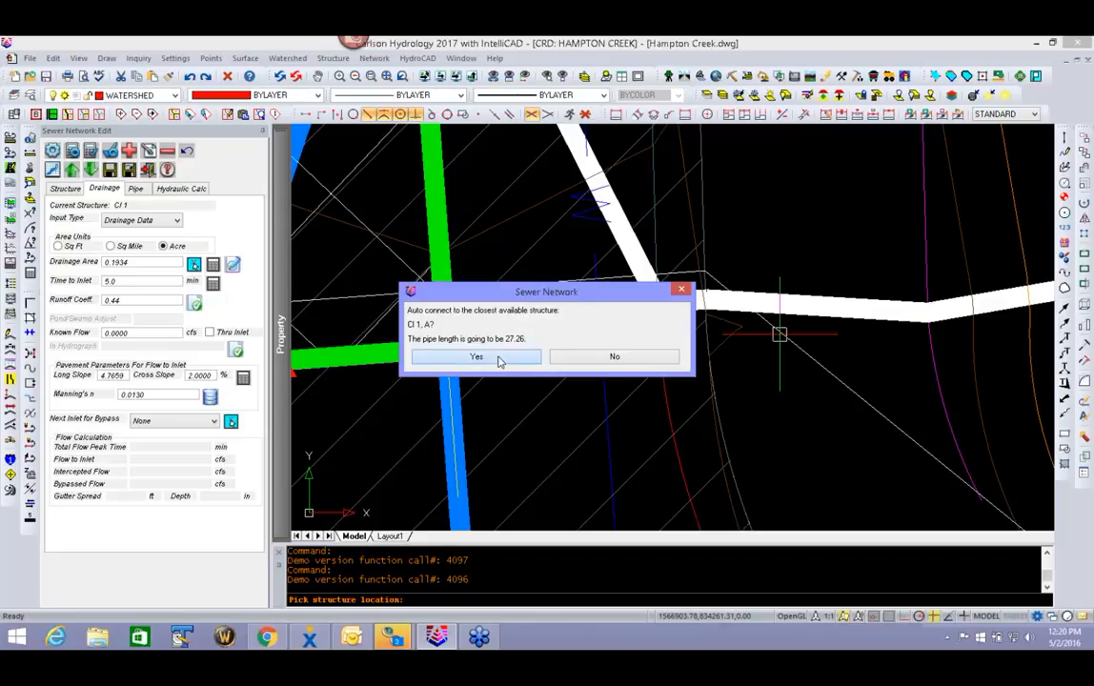
click(498, 358)
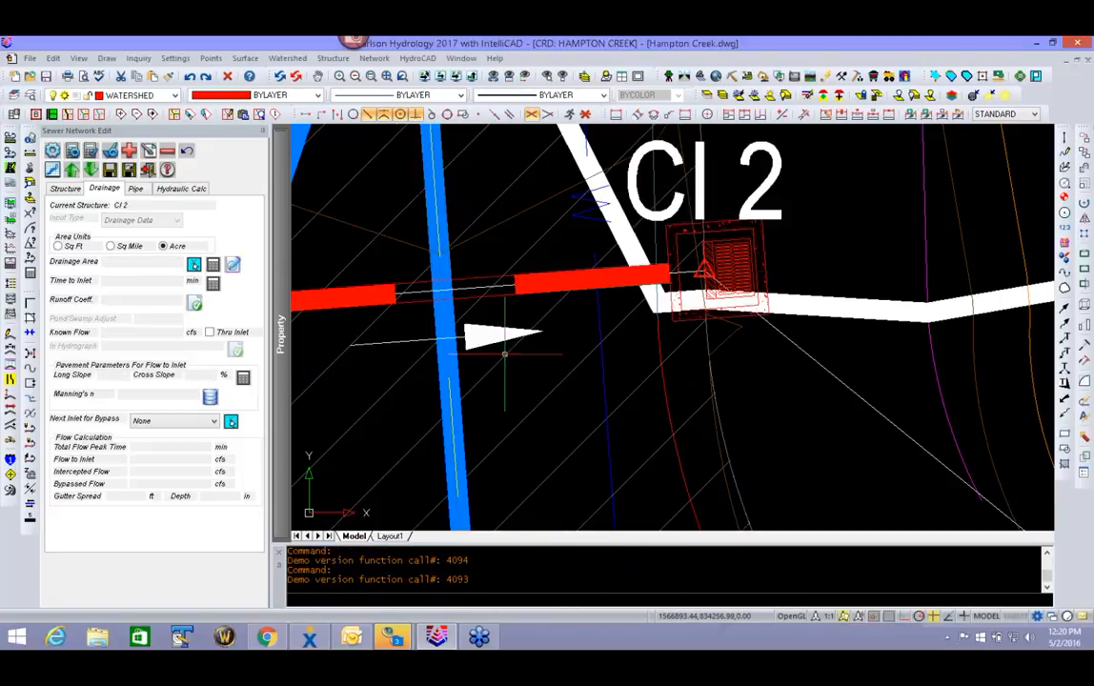
- Set the symbol rotation of inlet CI 2 to Parallel to CL Up
scroll(599, 335, down, 3)
mouse_move(599, 336)
middle_down()
mouse_move(654, 342)
mouse_move(651, 361)
middle_up()
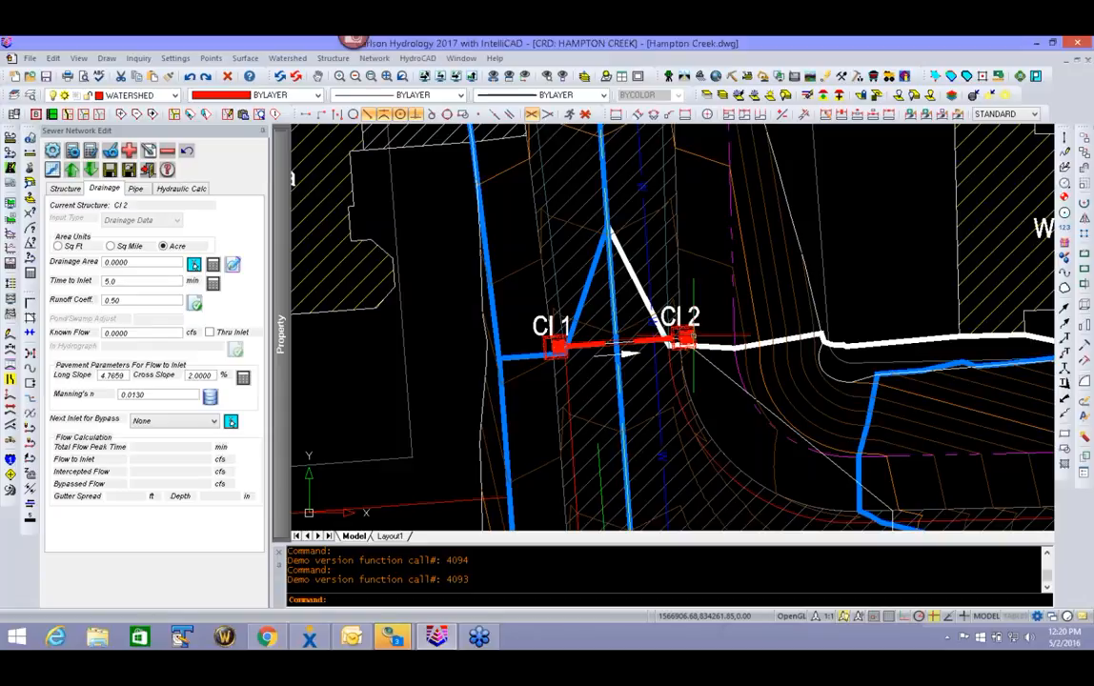
click(65, 189)
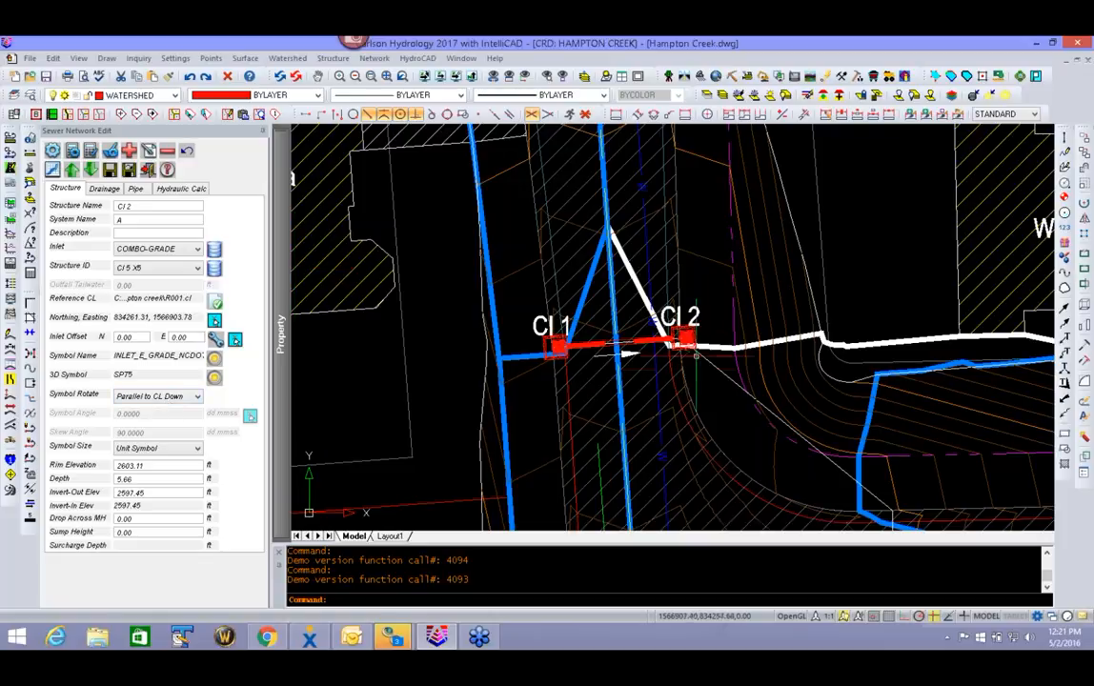
scroll(680, 339, up, 6)
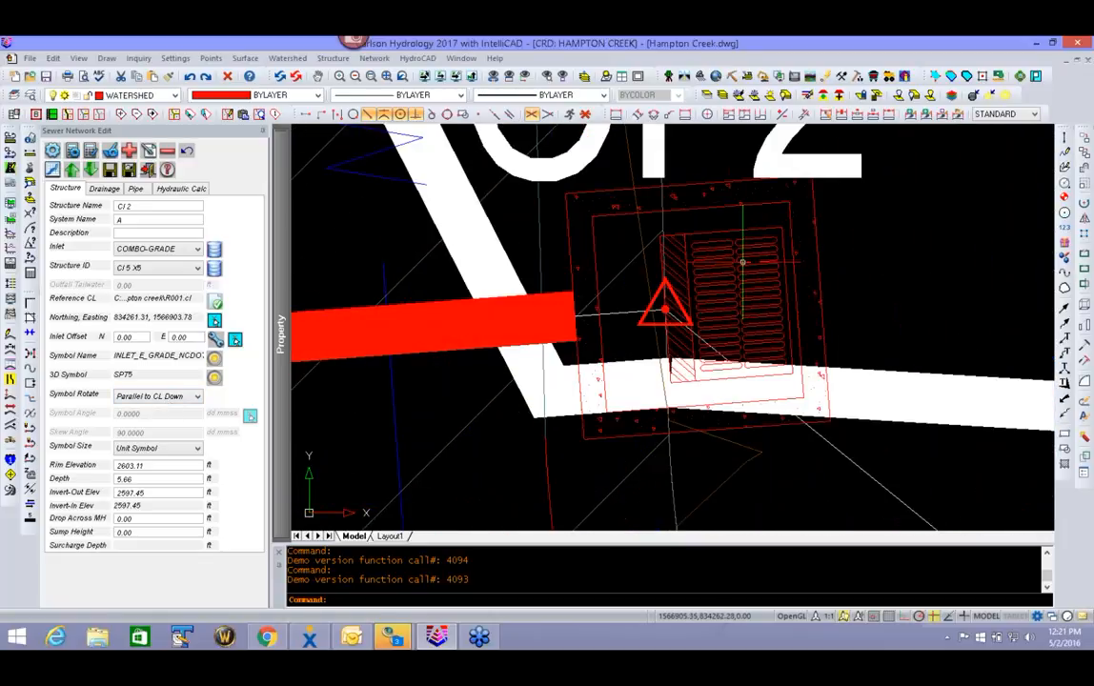
scroll(743, 261, down, 5)
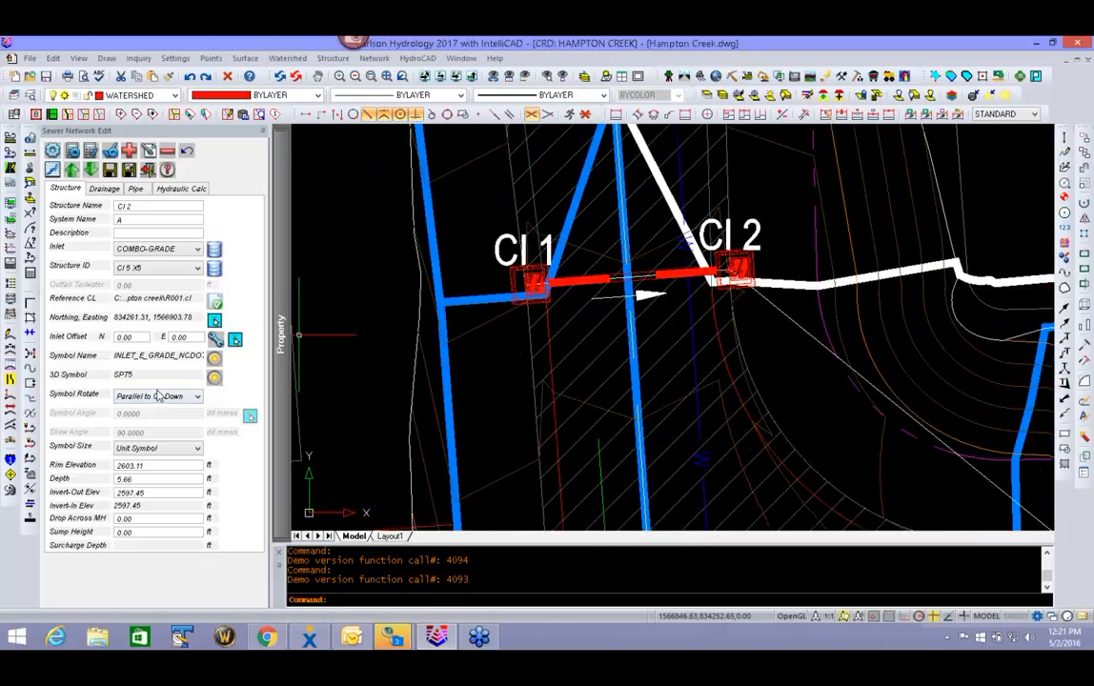
click(154, 396)
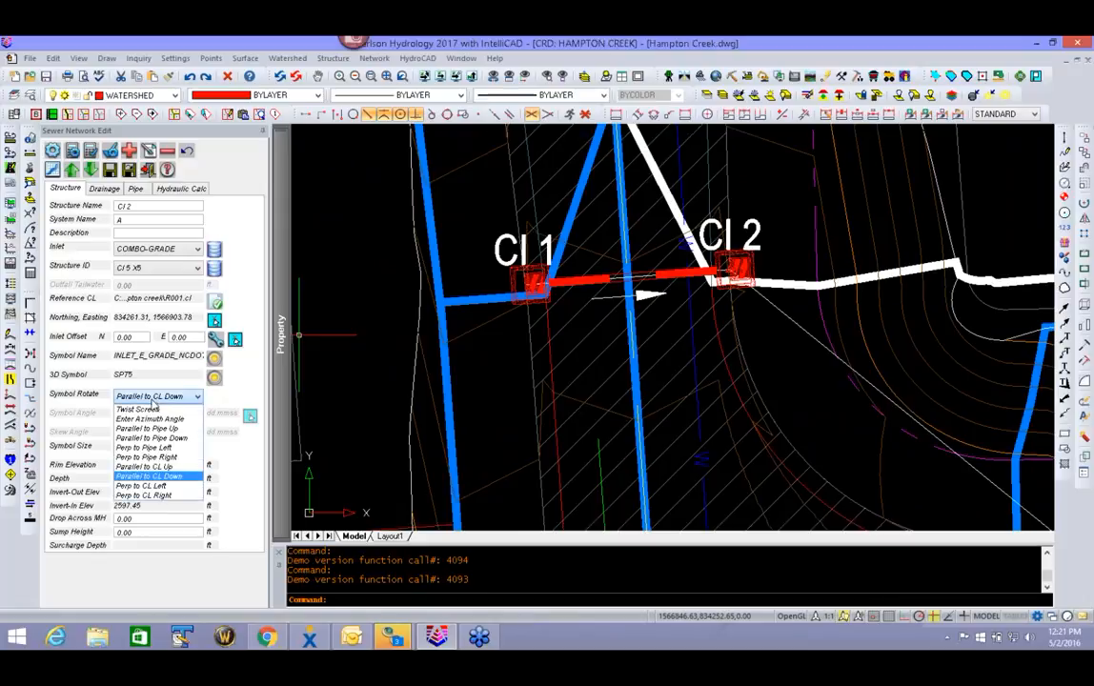
click(143, 467)
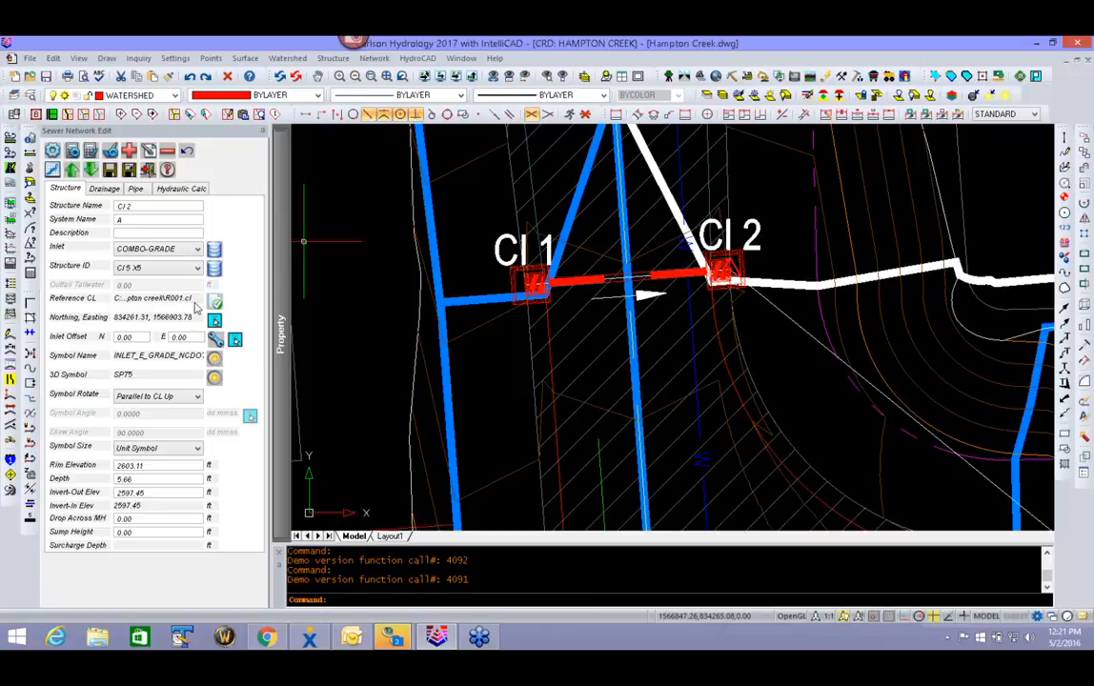
- Set the pipe from CI 1 to CI 2 to RCP III material with a 15 in size
scroll(372, 302, down, 5)
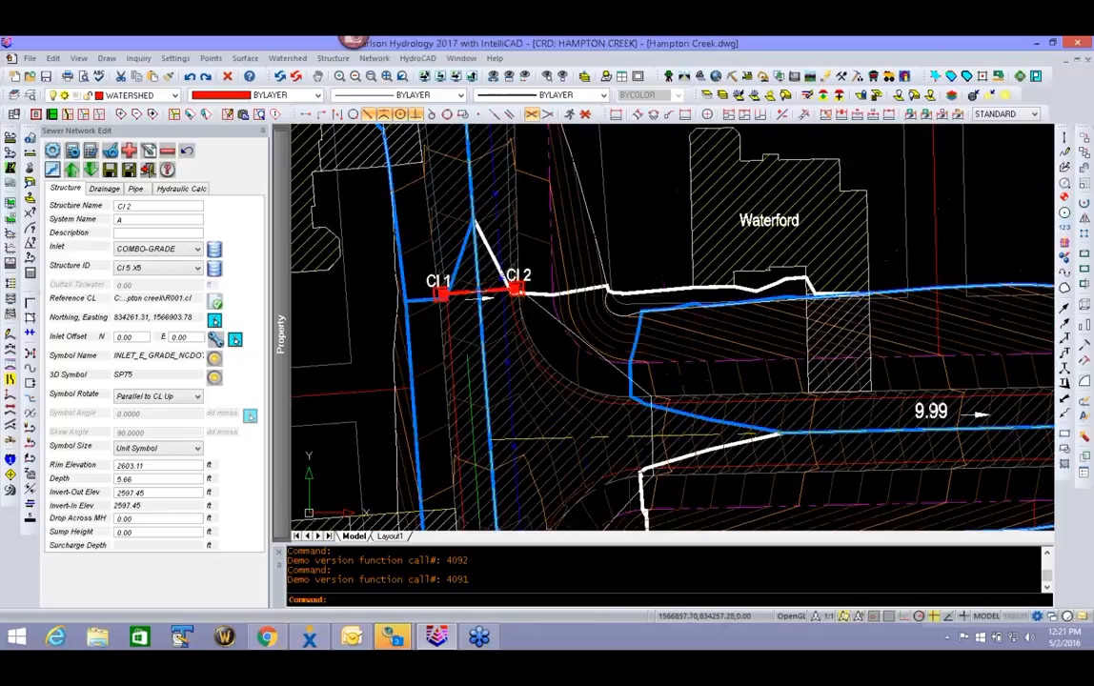
middle_drag(551, 418, 639, 464)
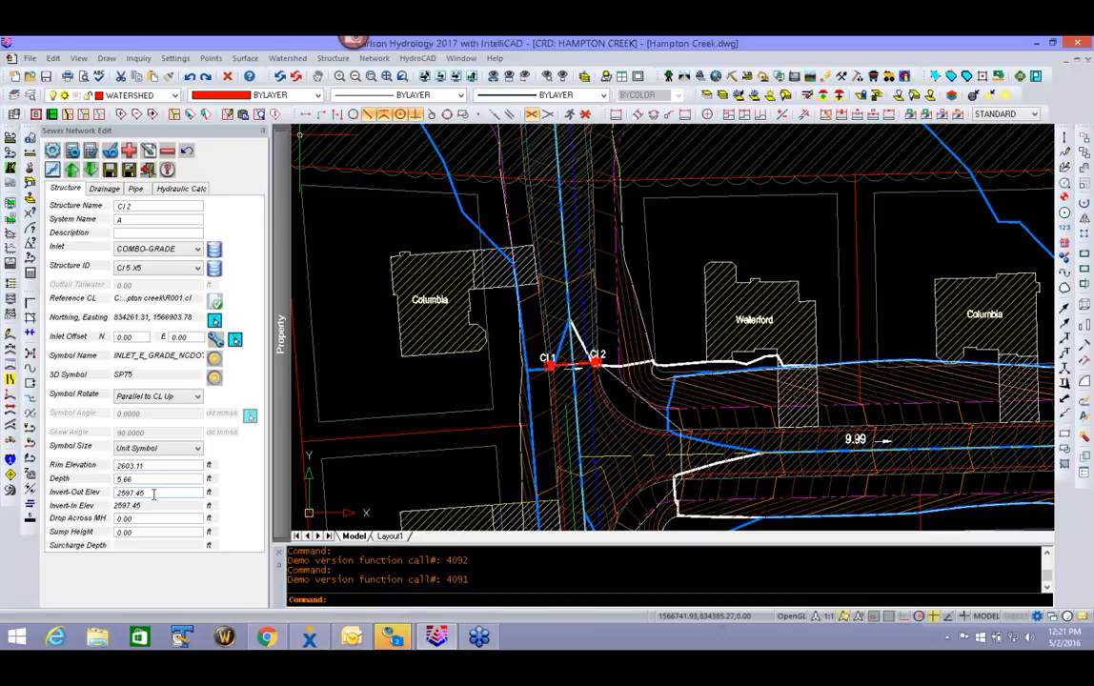
click(176, 187)
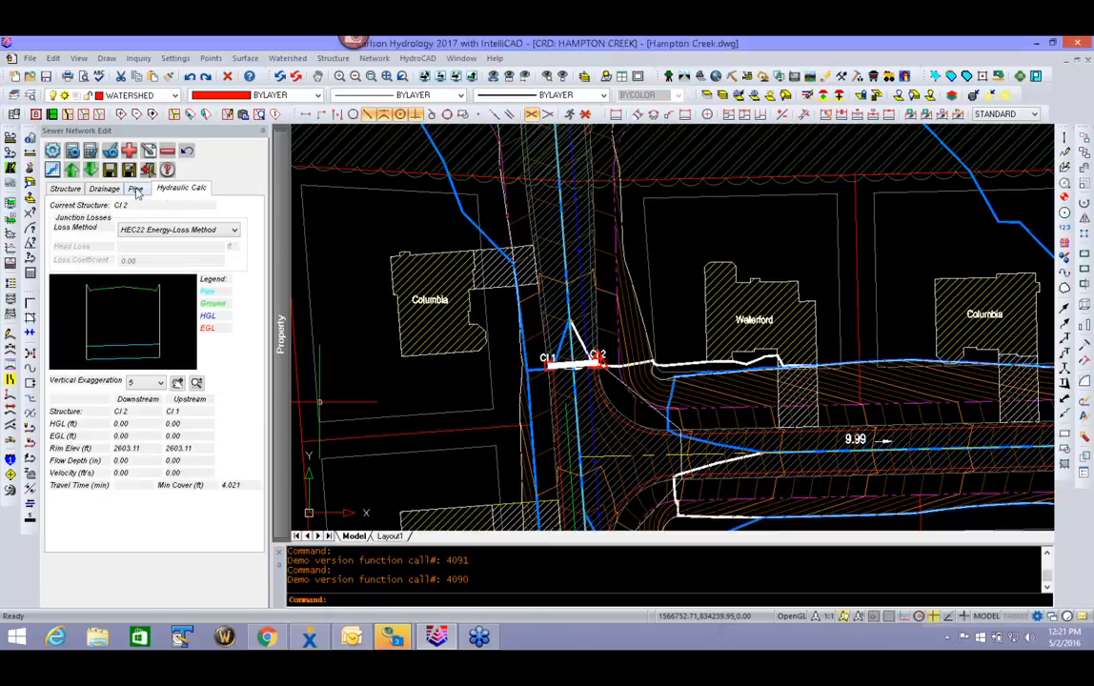
click(139, 189)
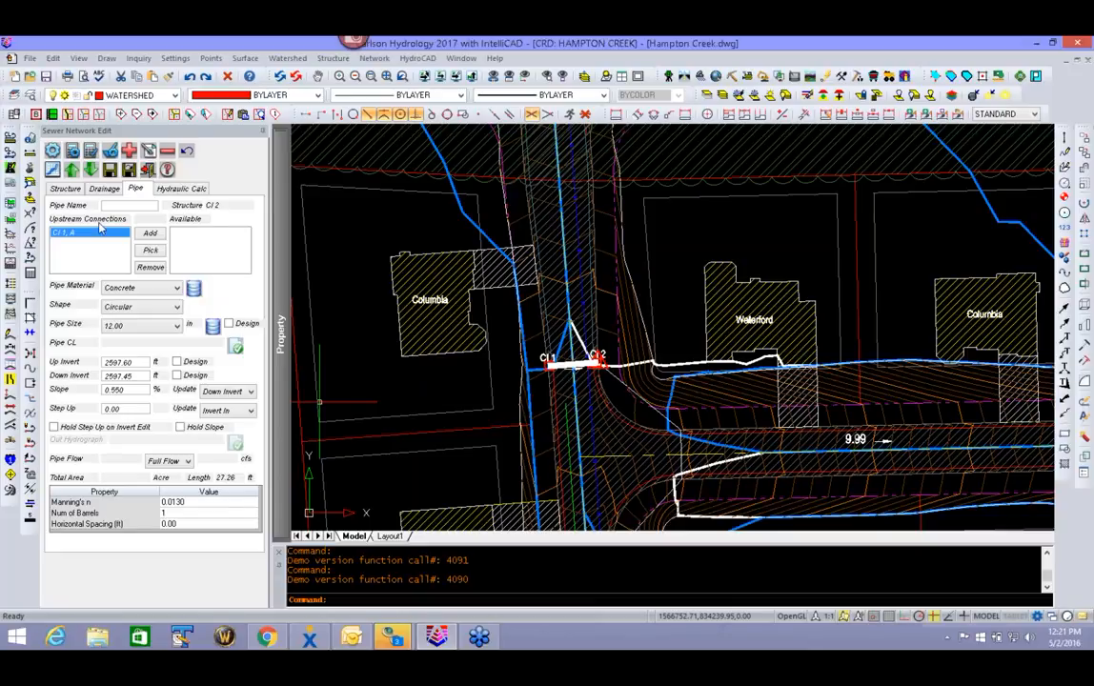
click(161, 290)
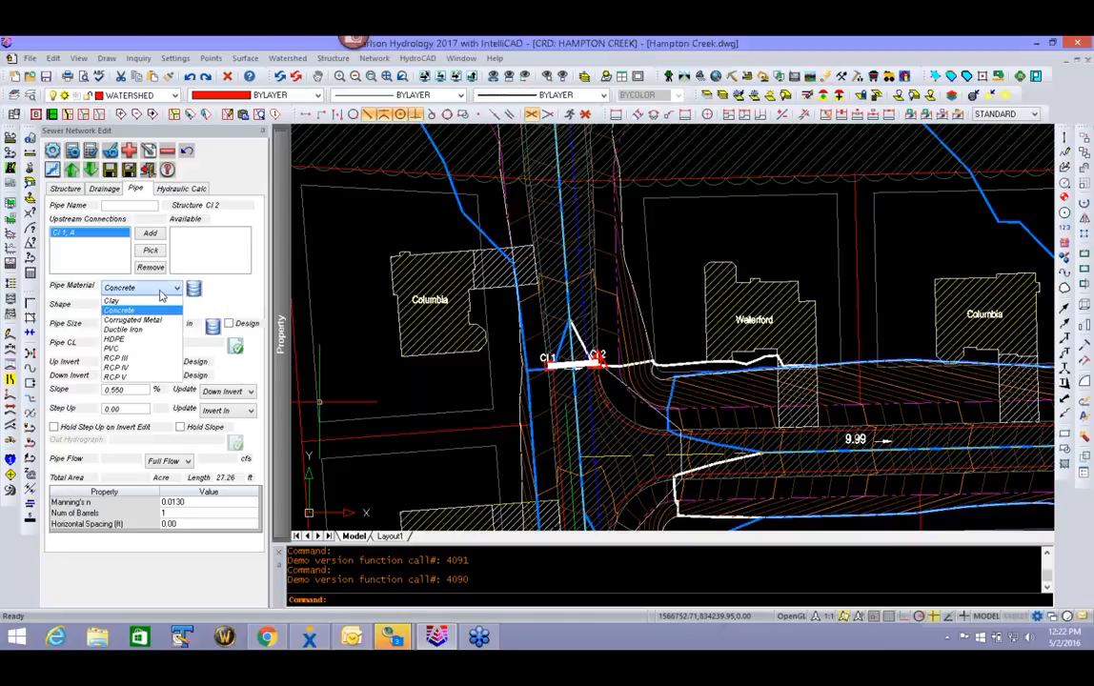
click(116, 357)
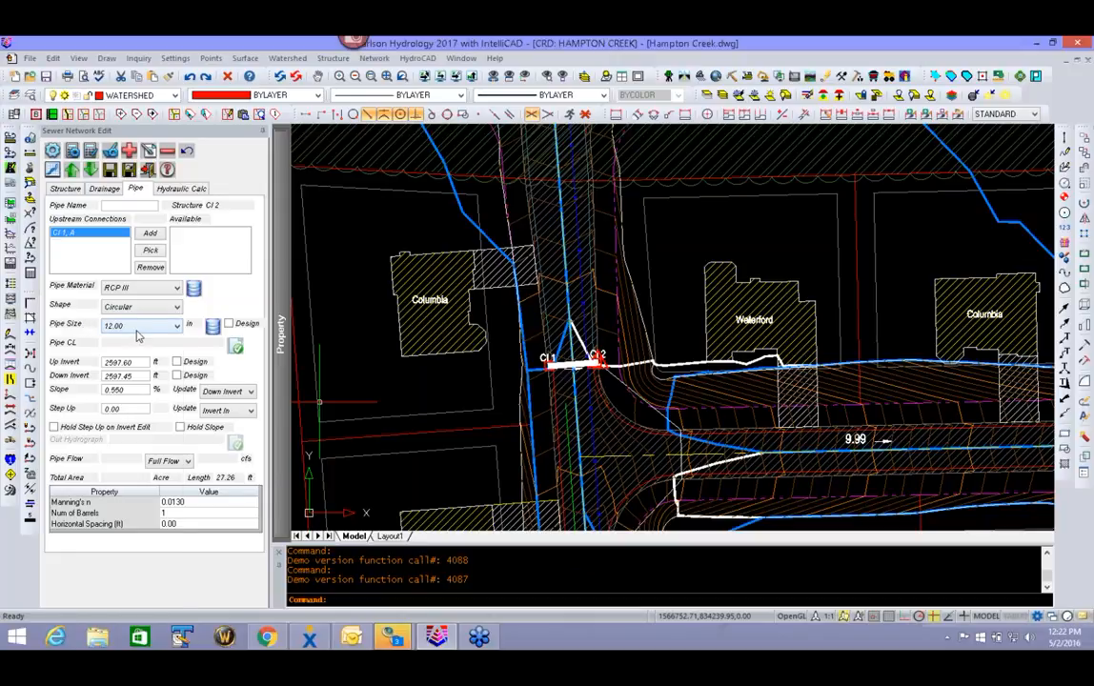
click(138, 336)
click(119, 345)
double_click(129, 391)
click(136, 395)
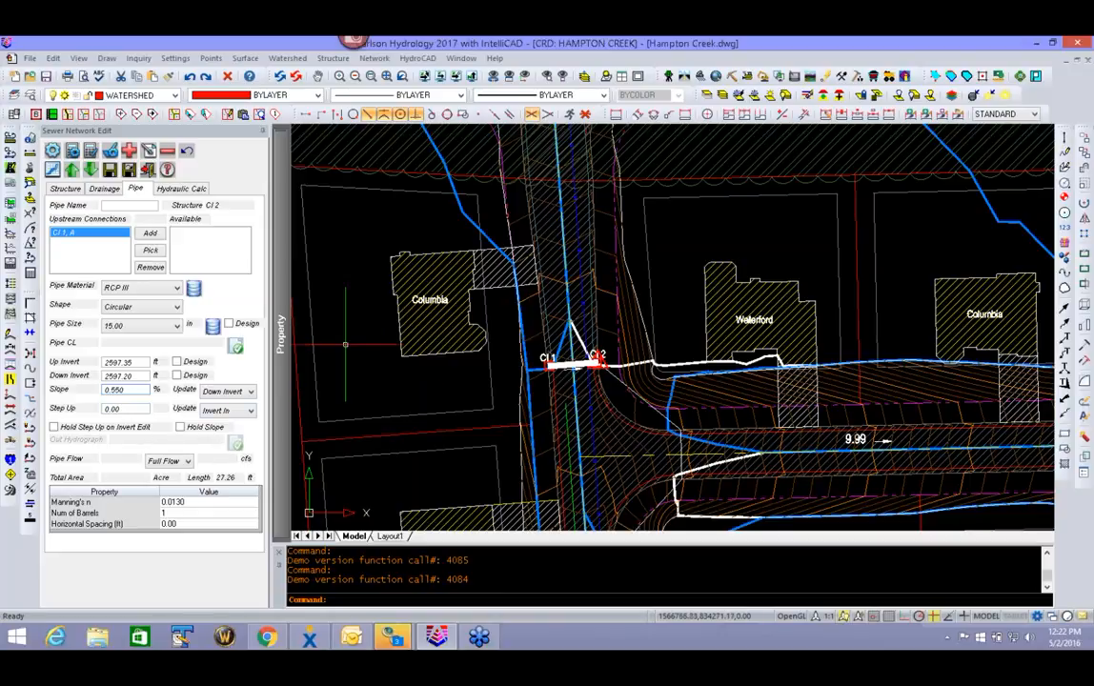
- Take the drainage area of inlet CI 2 from the perimeter of the blue watershed polyline around the Waterford lot
click(105, 189)
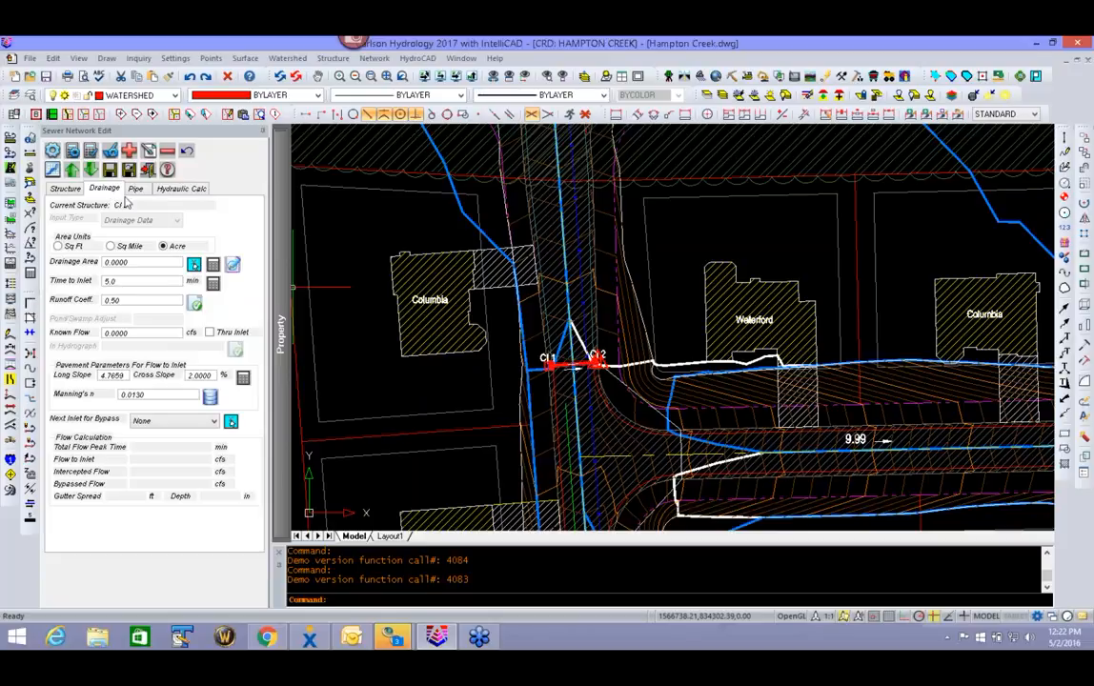
middle_drag(650, 375, 628, 448)
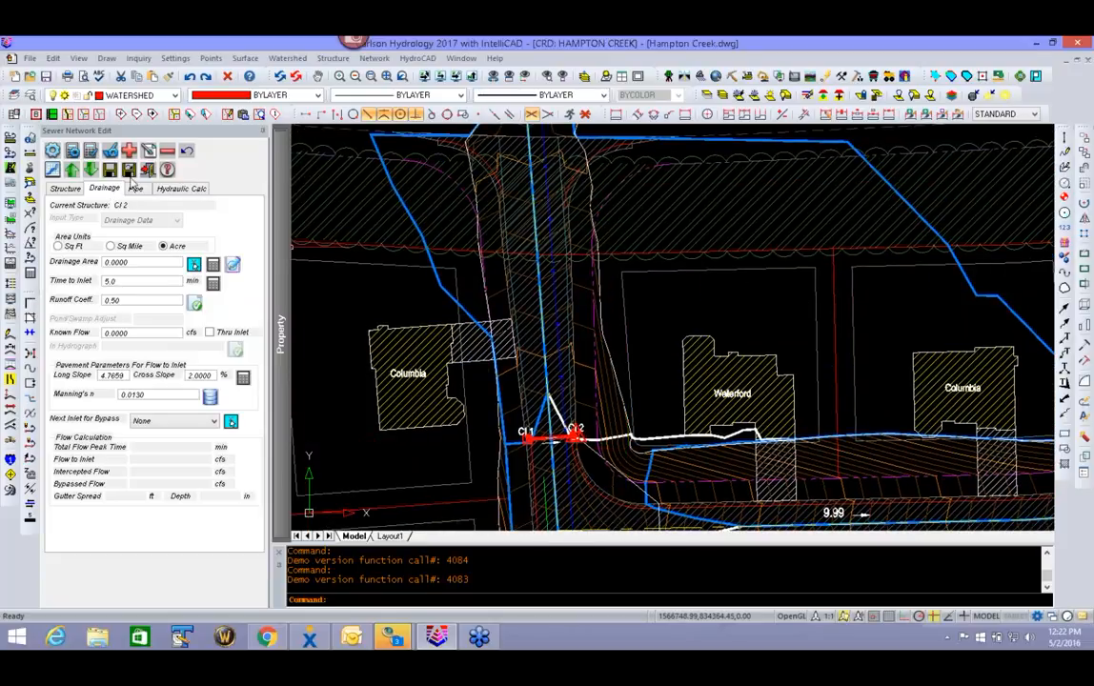
click(193, 264)
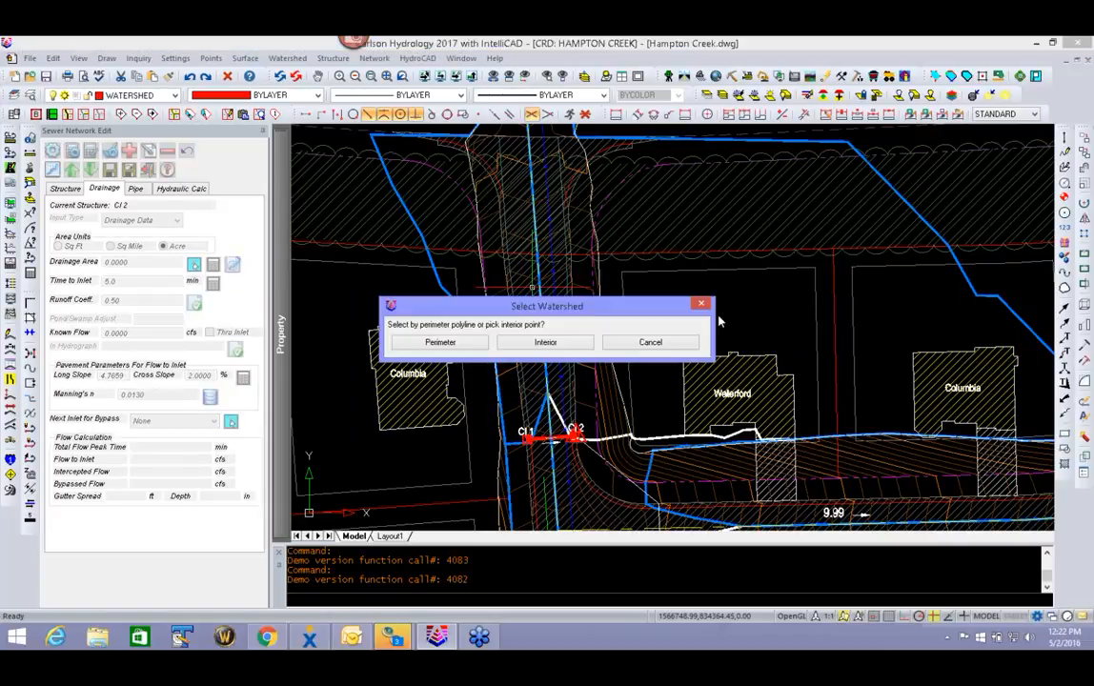
click(440, 342)
click(966, 283)
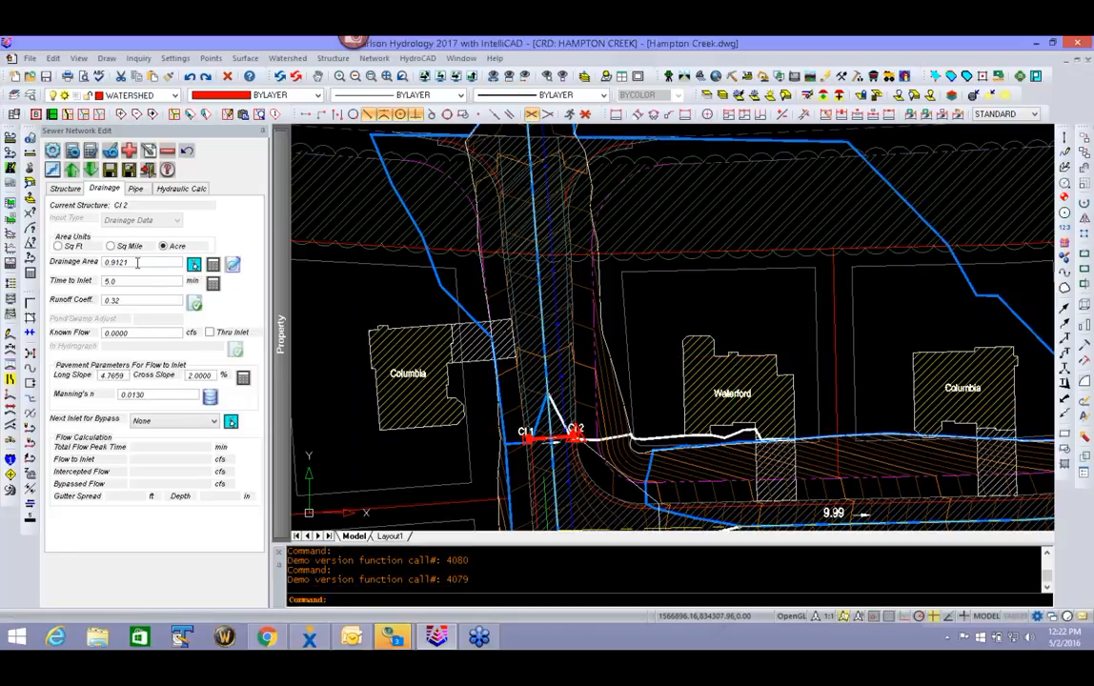
- Open the runoff area breakdown of inlet CI 2, check the land cover areas and accept it
click(195, 304)
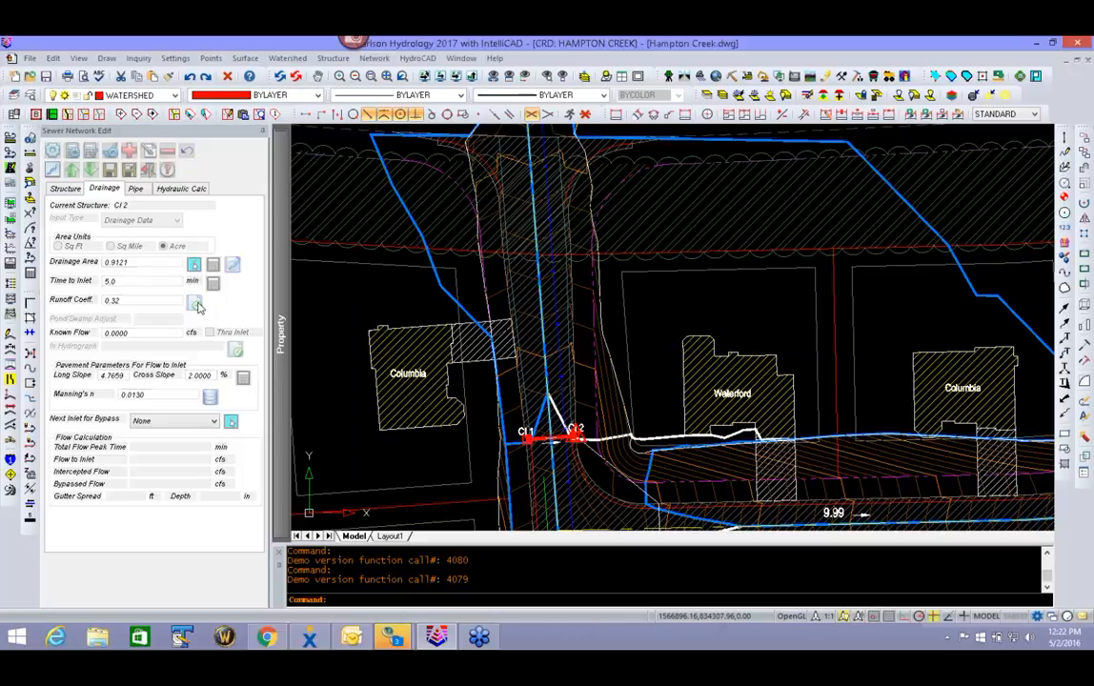
mouse_move(532, 241)
mouse_down()
mouse_move(341, 237)
mouse_move(176, 183)
mouse_move(182, 199)
mouse_up()
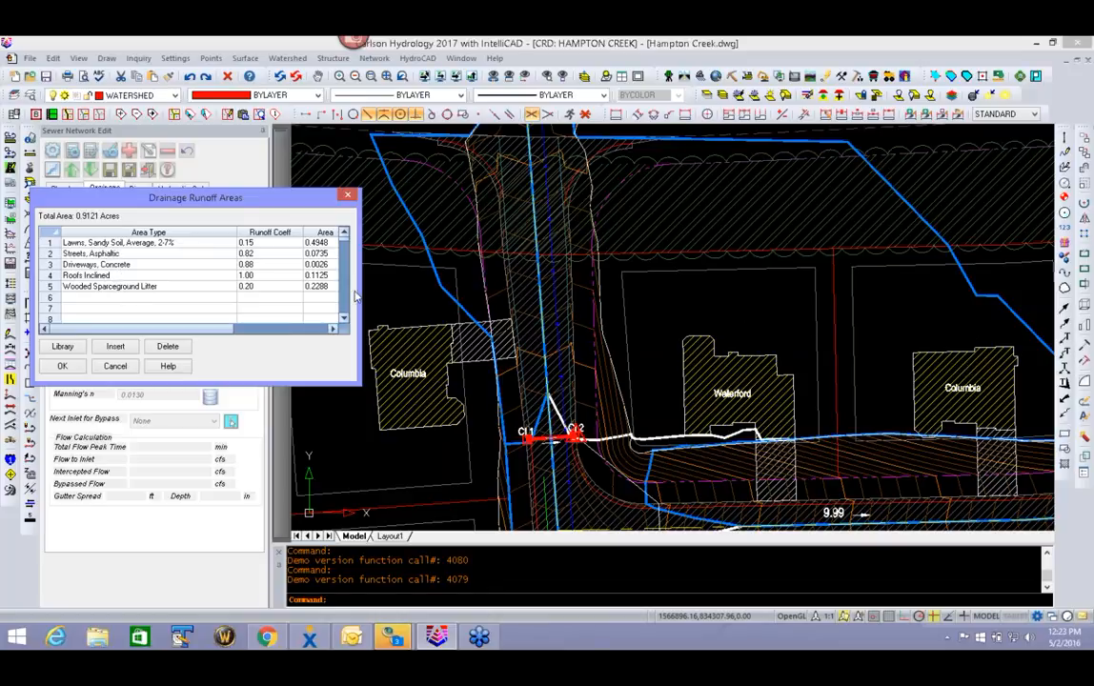
click(62, 366)
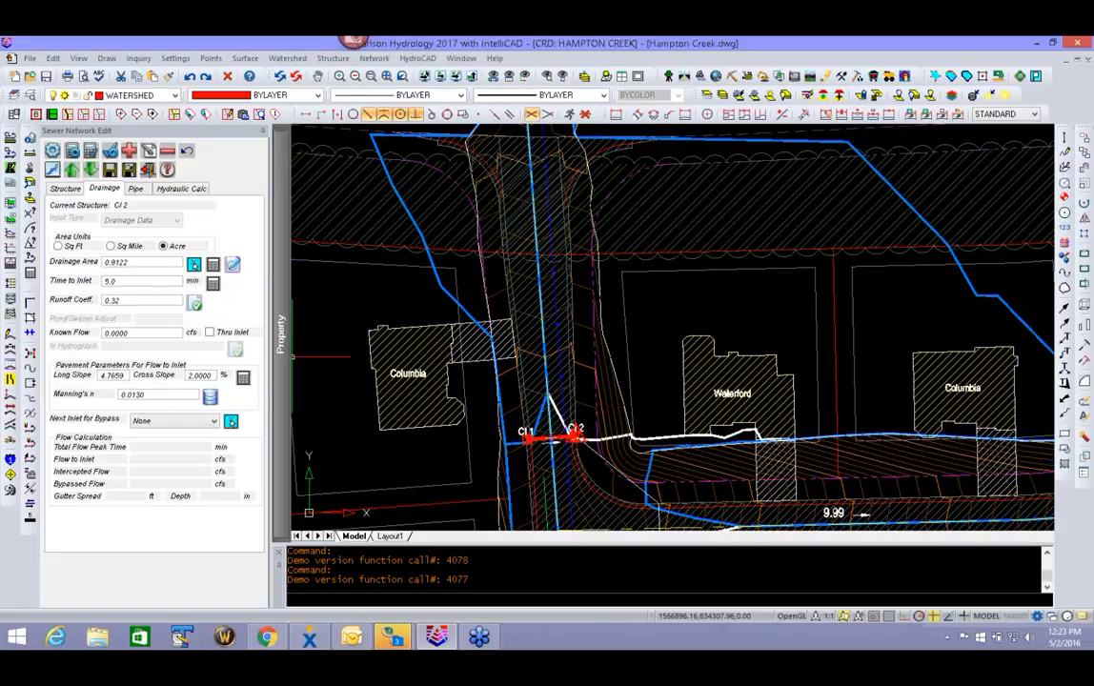
drag(121, 302, 104, 306)
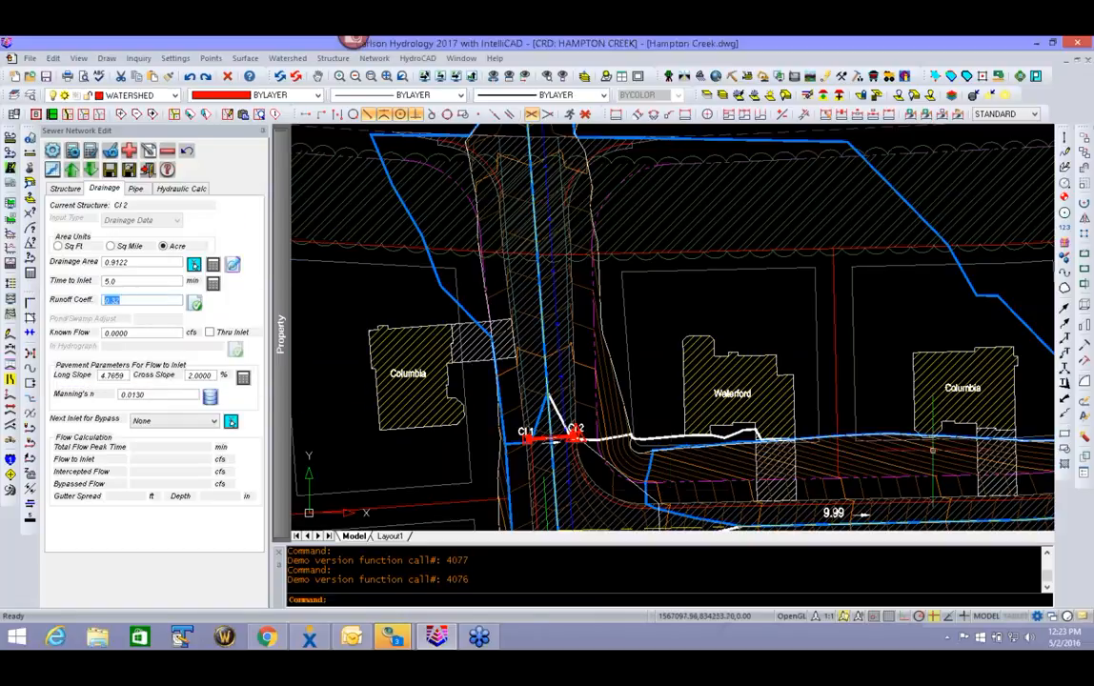
- Examine the watersheds along the side street, the pavement cross slope at inlet CI 2 and its upstream pipe data
scroll(767, 459, down, 5)
mouse_move(740, 443)
middle_down()
mouse_move(735, 403)
mouse_move(596, 258)
middle_up()
scroll(596, 229, up, 8)
scroll(611, 286, down, 4)
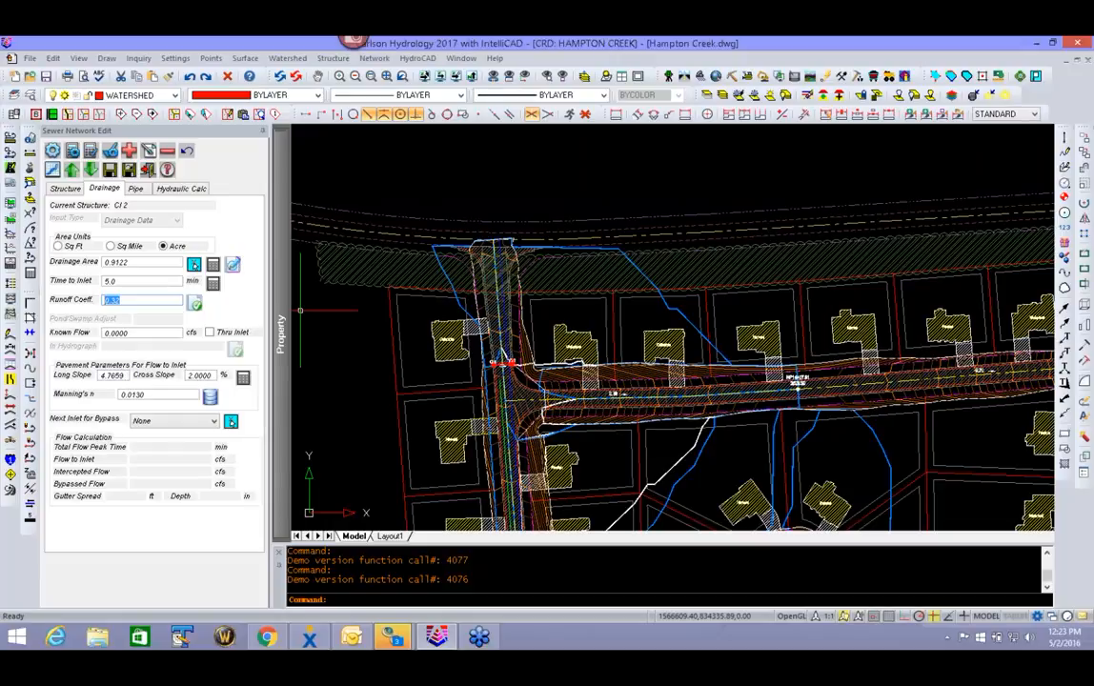
double_click(214, 376)
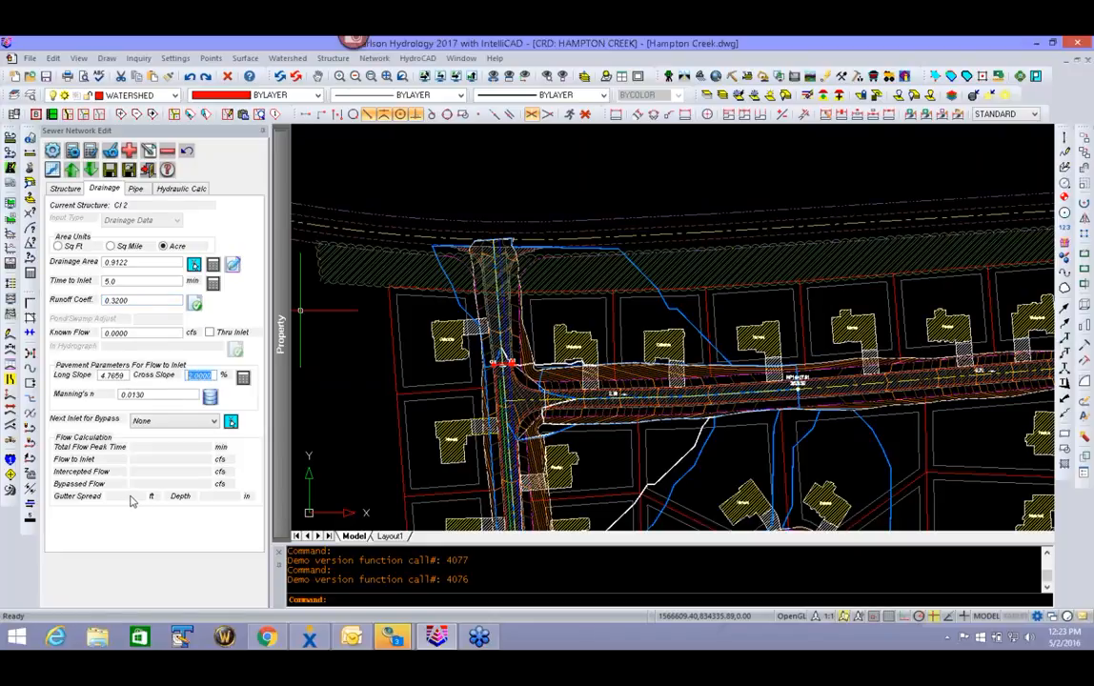
click(280, 324)
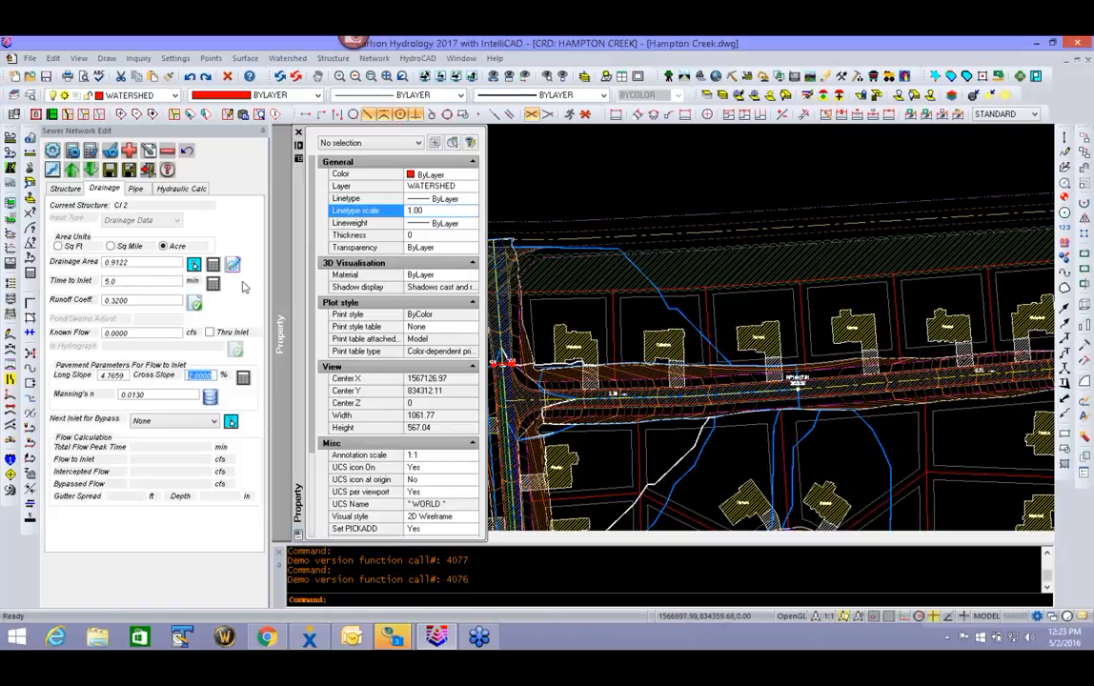
click(135, 187)
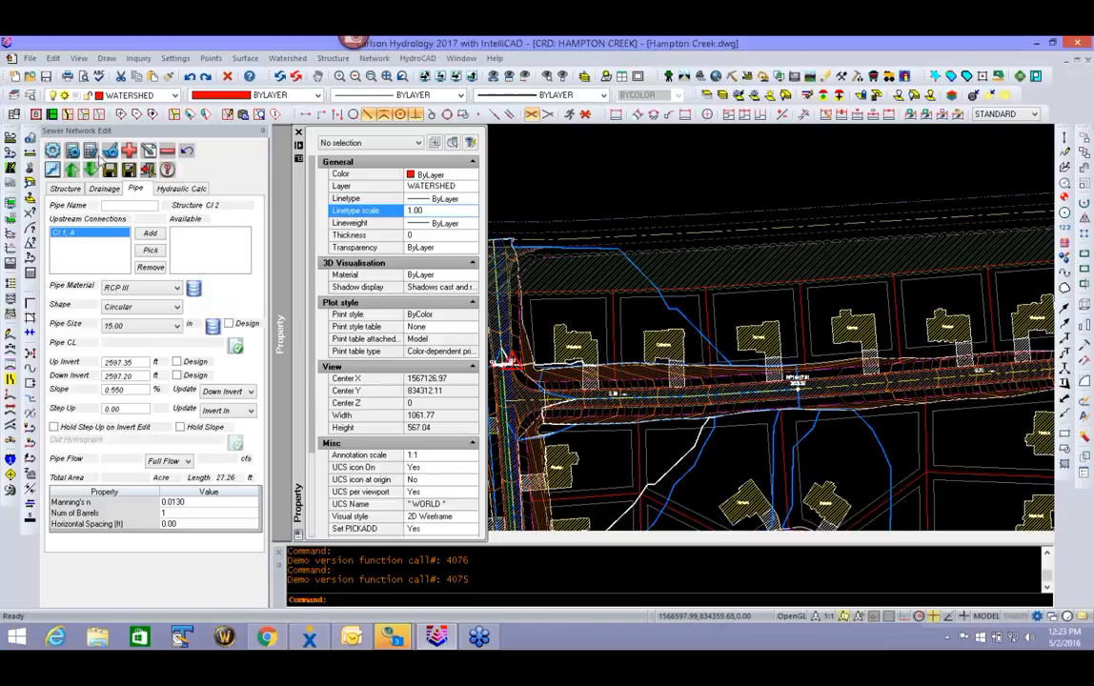
- Calculate the sewer network and review the hydraulic results and profile of the pipe from CI 1 to CI 2
click(91, 152)
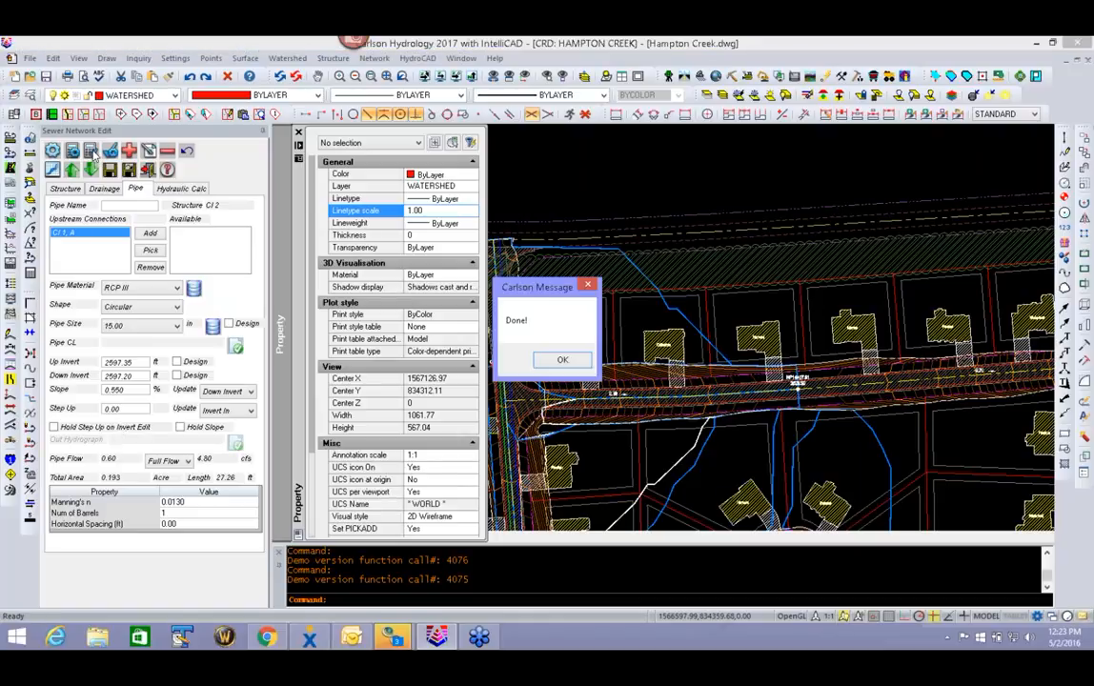
click(562, 360)
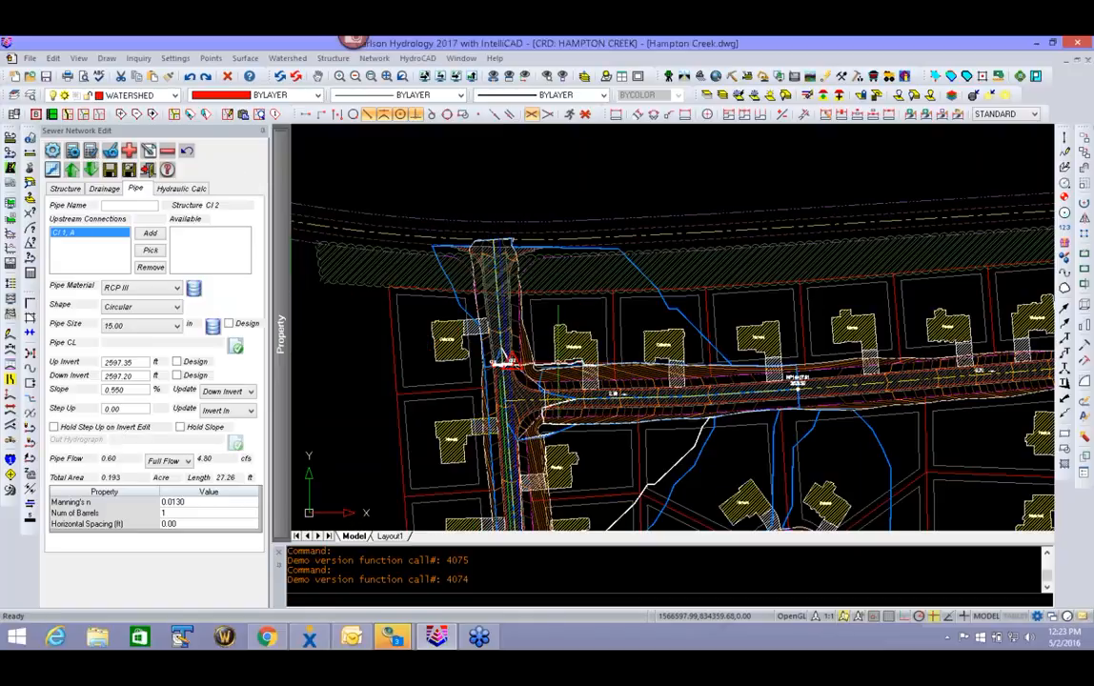
click(189, 189)
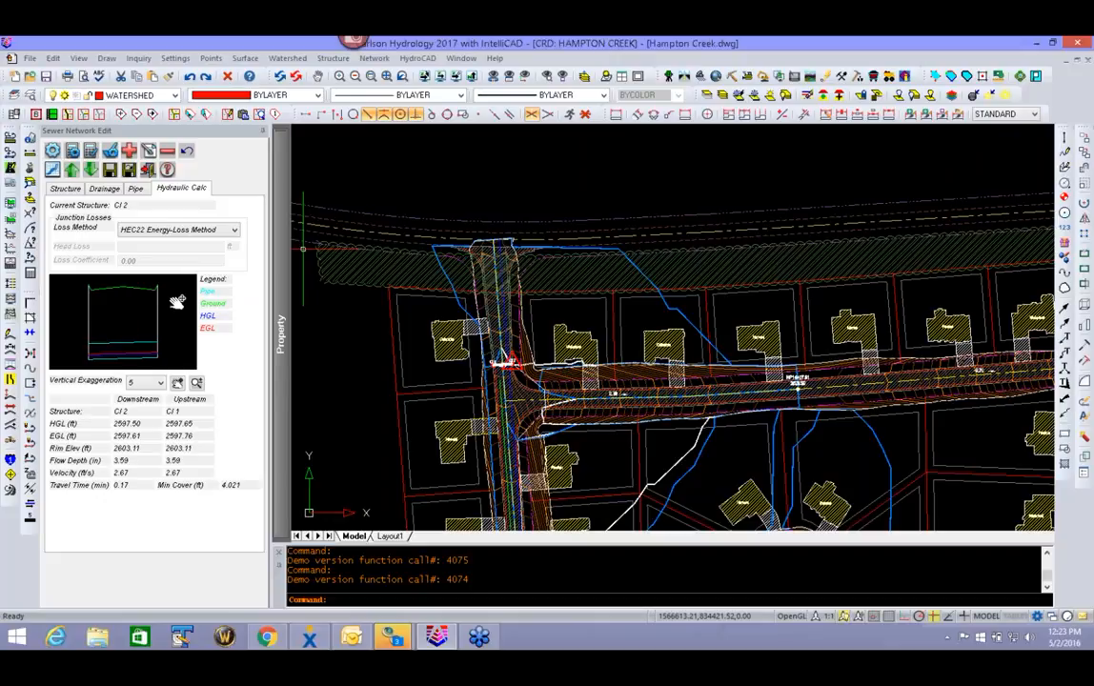
- Leave the network editor without saving and make the existing file 2016 STORM PRE SIZING.sew the active storm sewer network
click(148, 170)
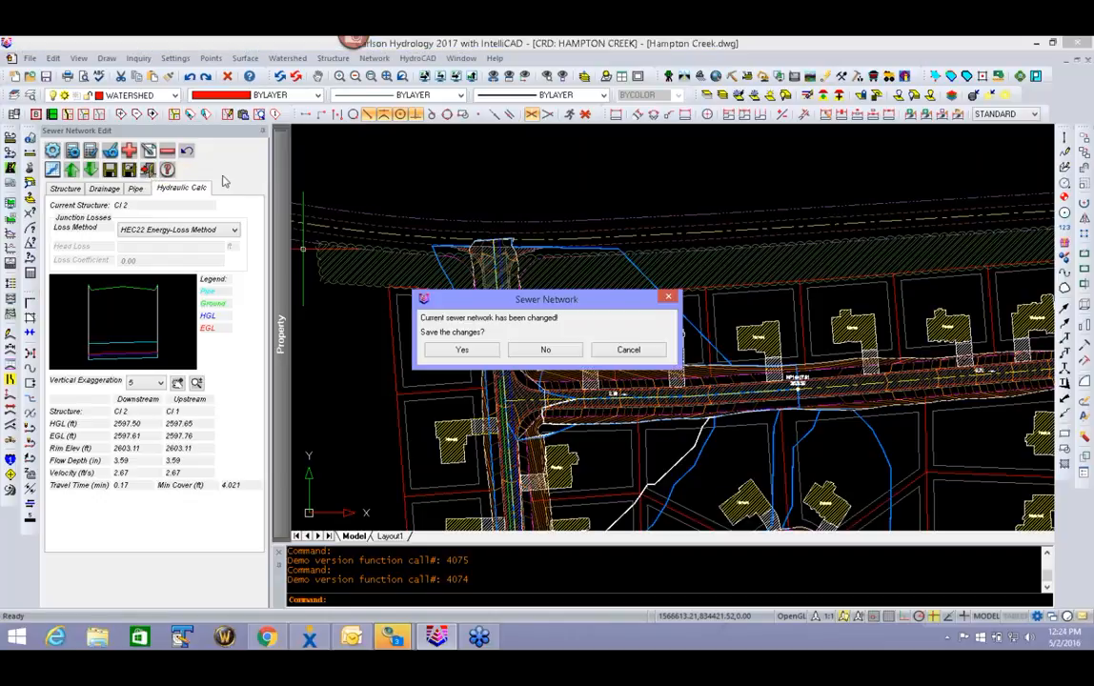
click(543, 350)
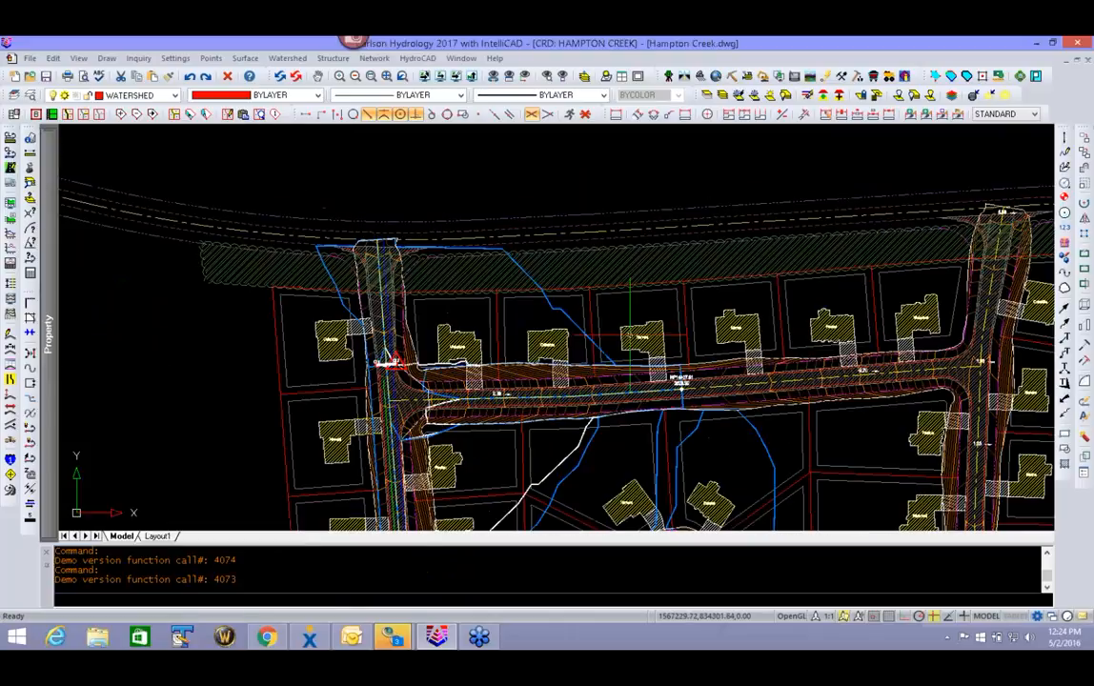
click(375, 58)
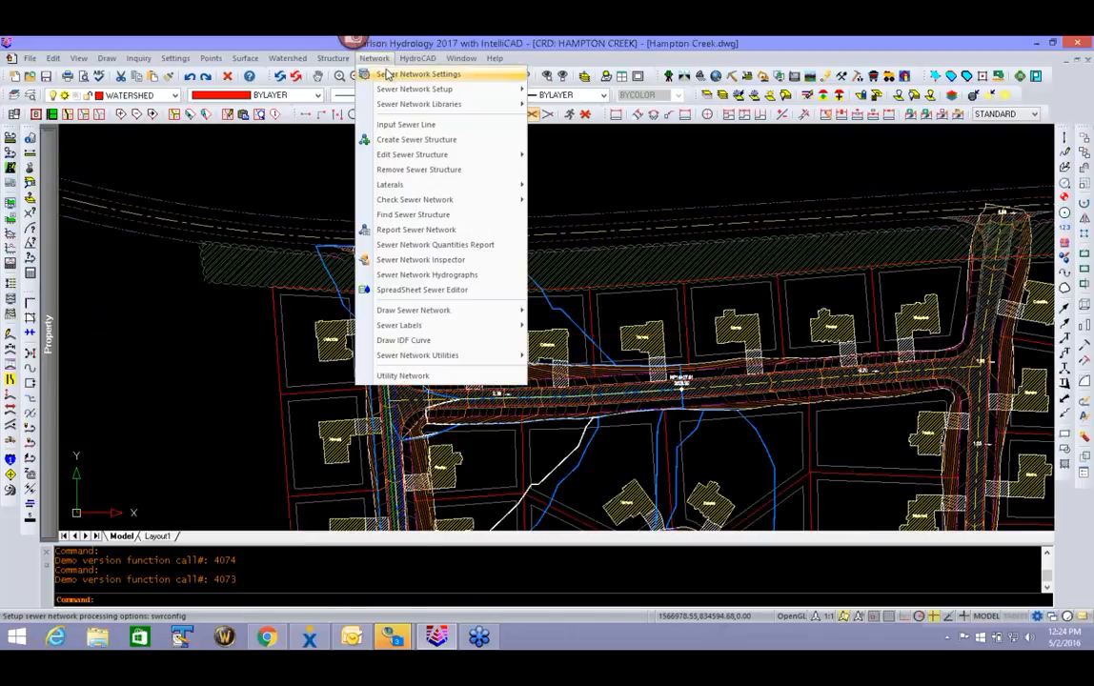
click(386, 74)
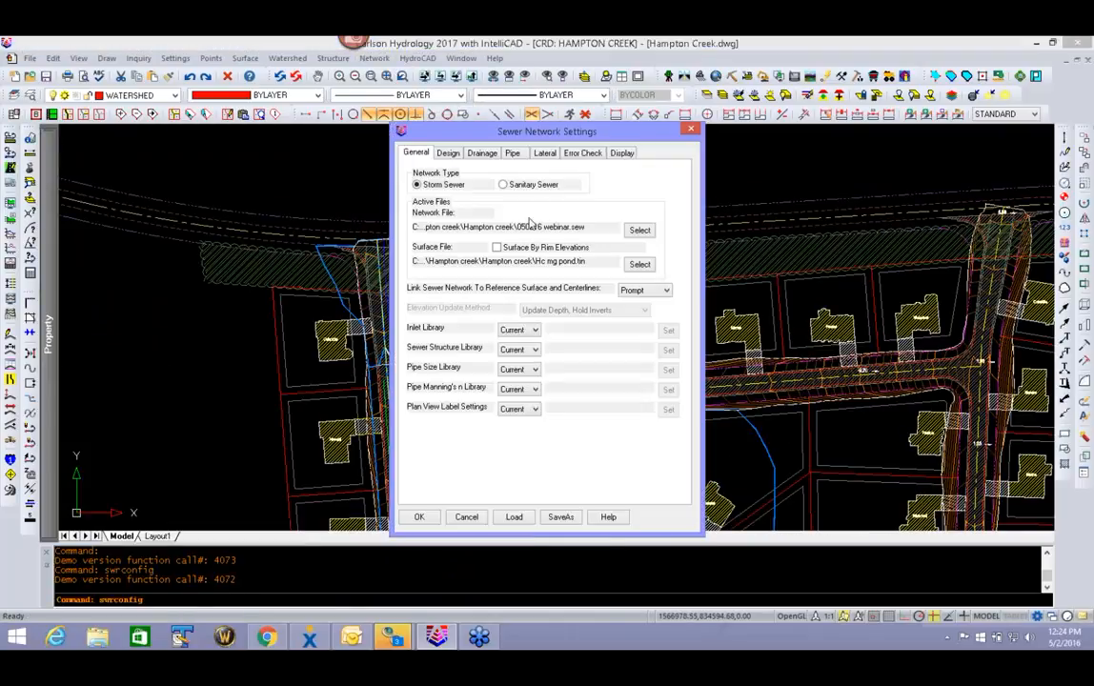
click(639, 229)
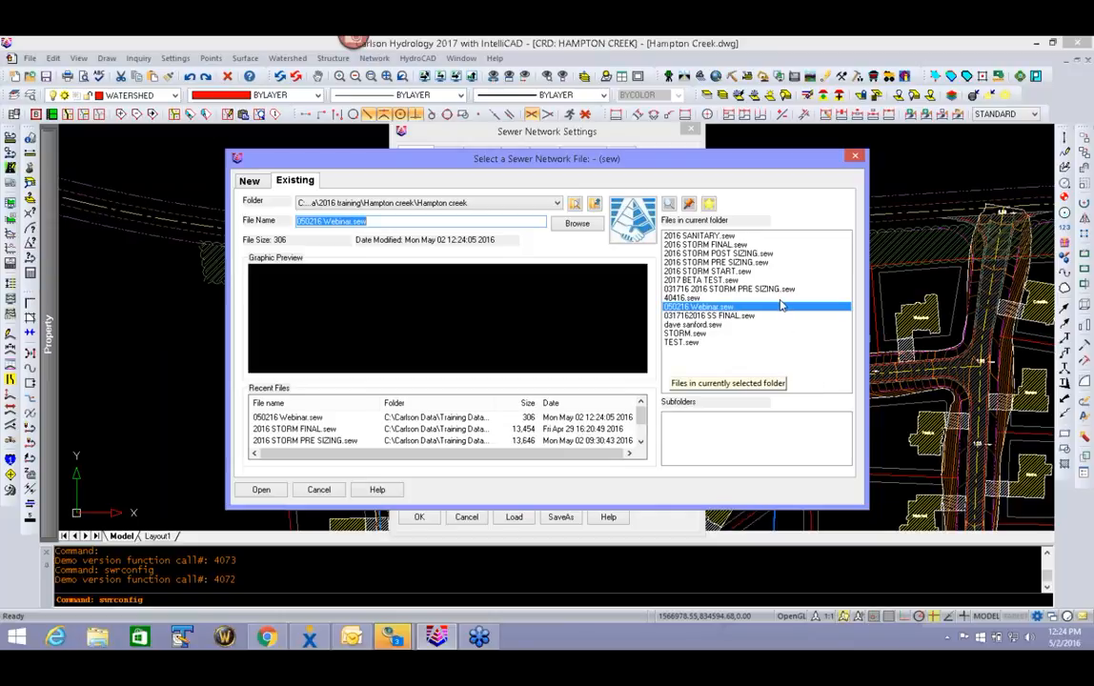
click(751, 288)
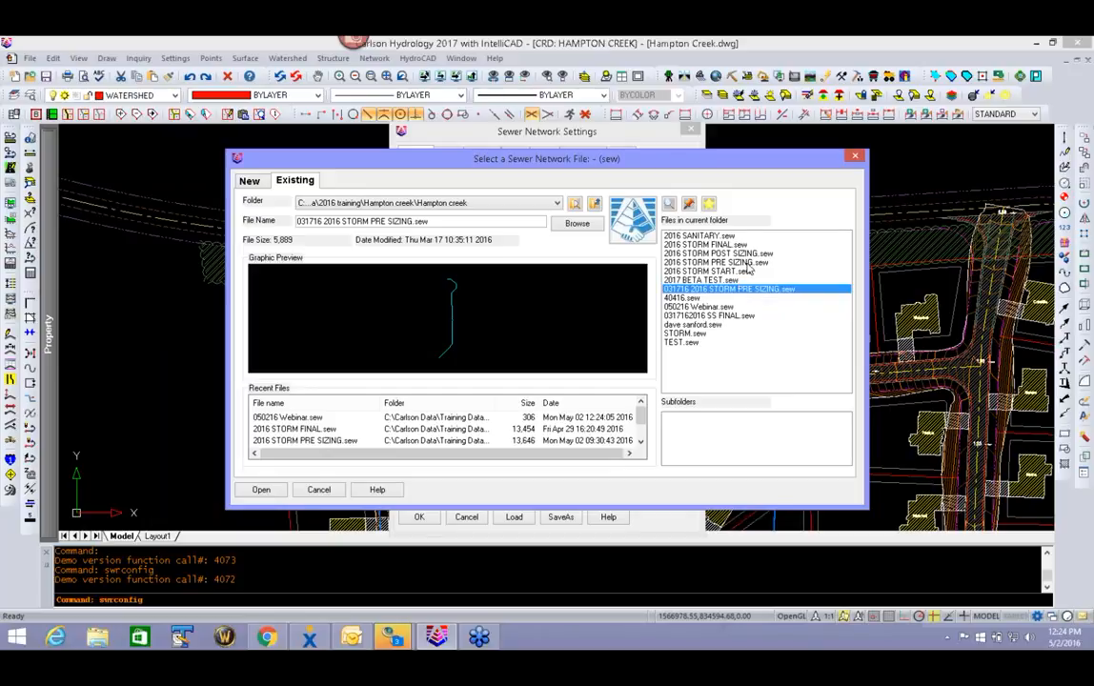
click(749, 263)
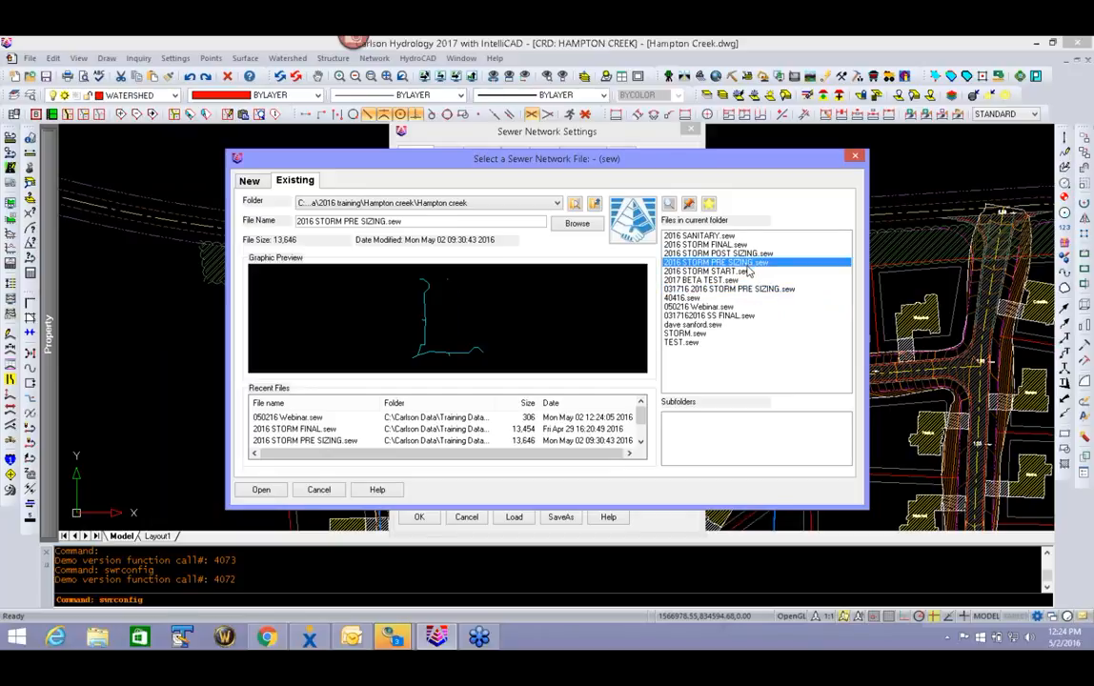
click(259, 489)
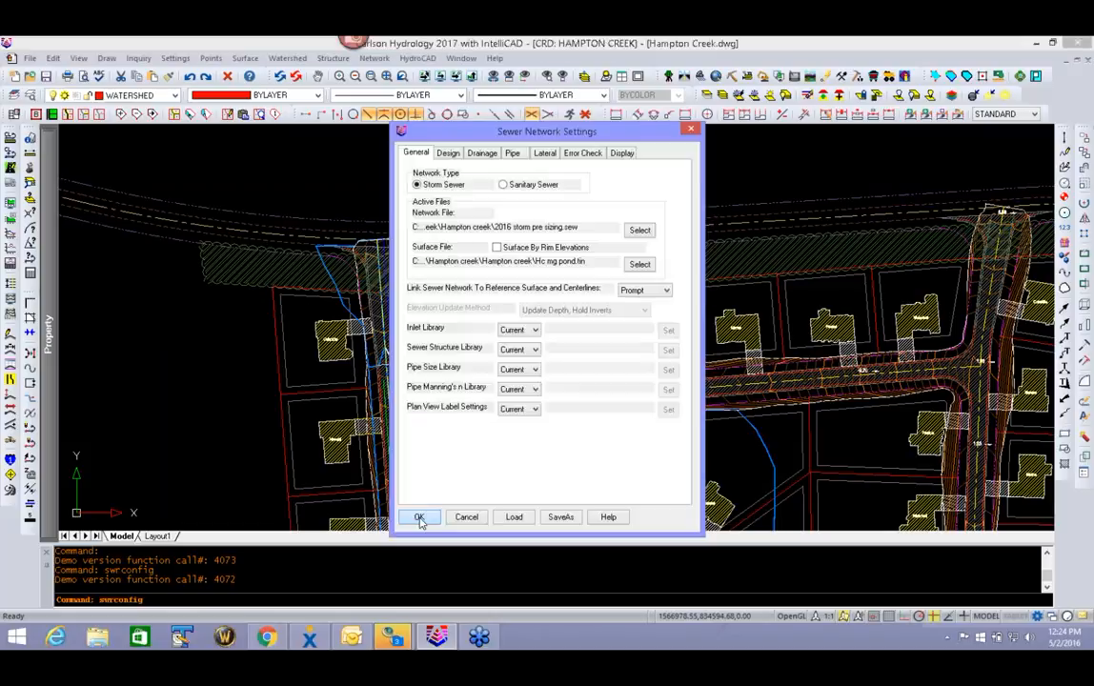
click(419, 517)
- Draw the active sewer network in plan view on the Hampton Creek site
scroll(586, 303, up, 3)
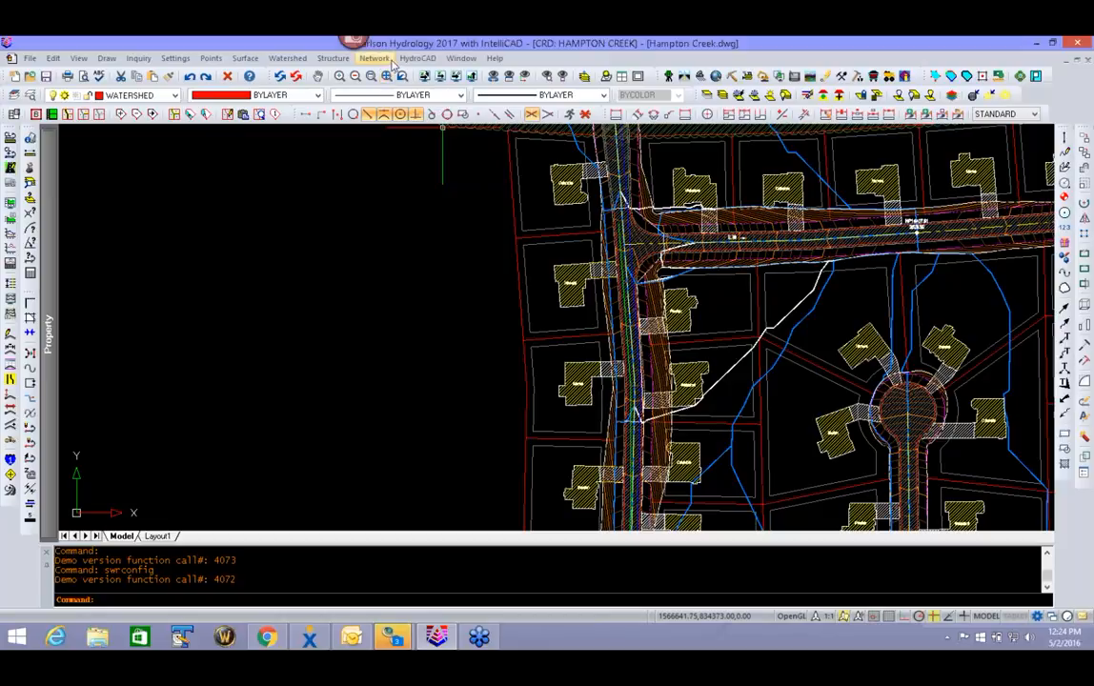
click(374, 58)
mouse_move(392, 312)
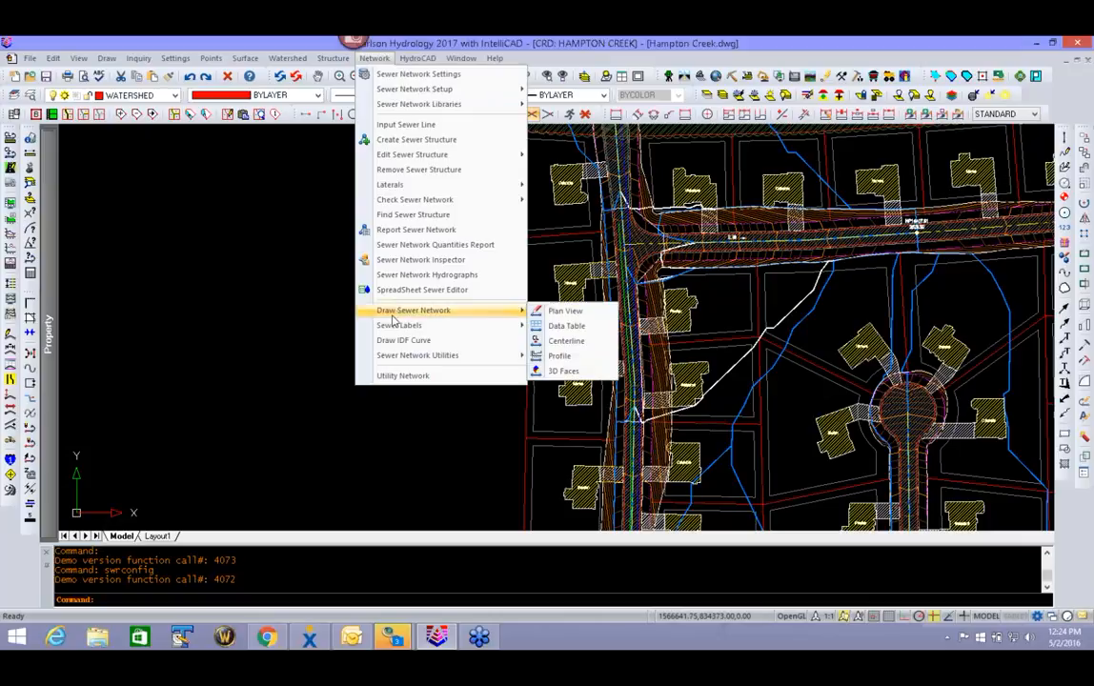
click(565, 312)
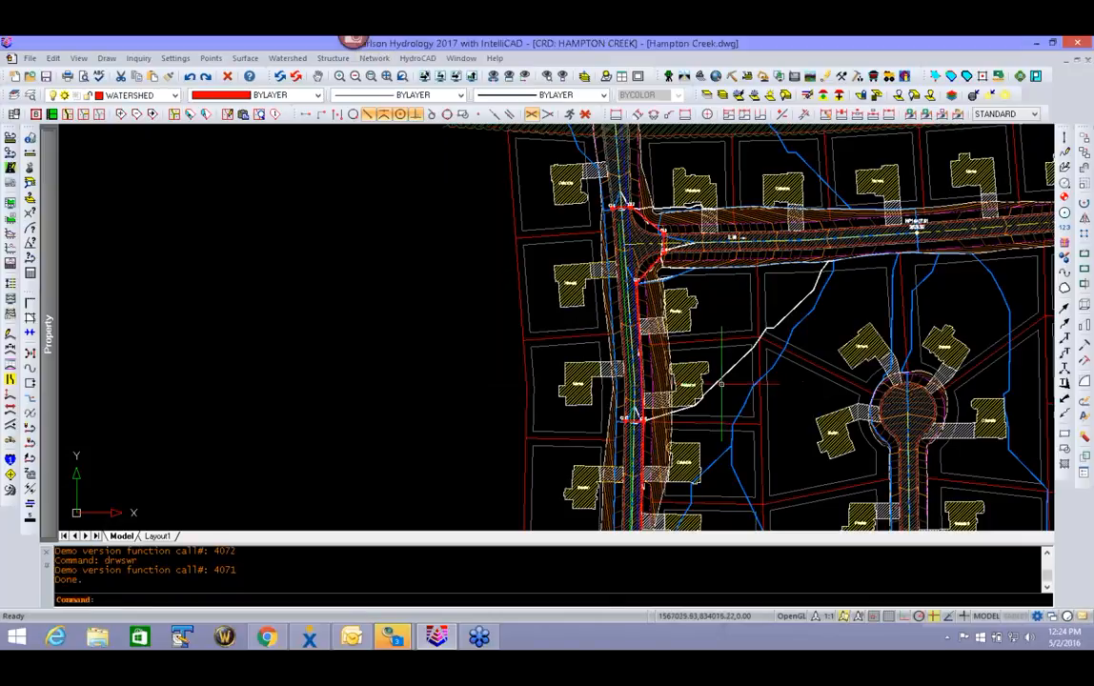
- Examine the drawn pipe run along the western street up to inlets CI 1 through CI 4
middle_drag(562, 345, 552, 270)
scroll(515, 258, up, 3)
middle_drag(518, 360, 527, 255)
mouse_move(494, 314)
middle_down()
mouse_move(438, 444)
mouse_move(486, 447)
middle_up()
middle_drag(535, 273, 551, 471)
middle_drag(541, 182, 539, 452)
mouse_move(543, 283)
middle_down()
mouse_move(547, 541)
mouse_move(594, 483)
middle_up()
middle_drag(596, 208, 577, 359)
middle_drag(629, 246, 553, 369)
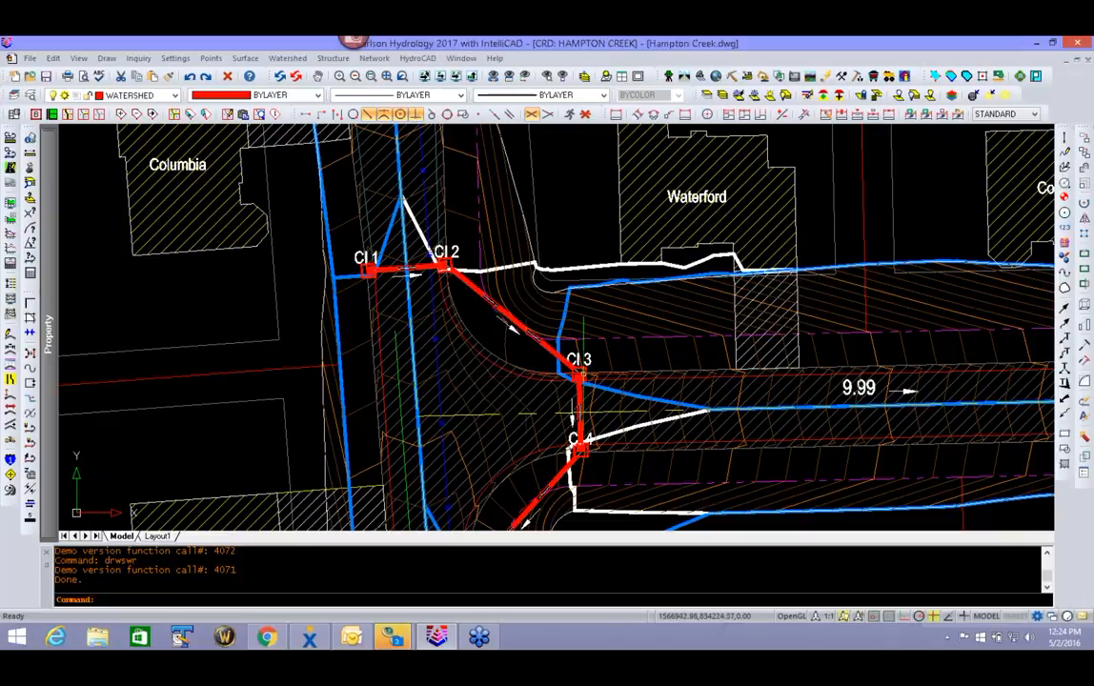
- Open the network in the Spreadsheet Sewer Editor and show the pipe line CI 1, A
click(376, 58)
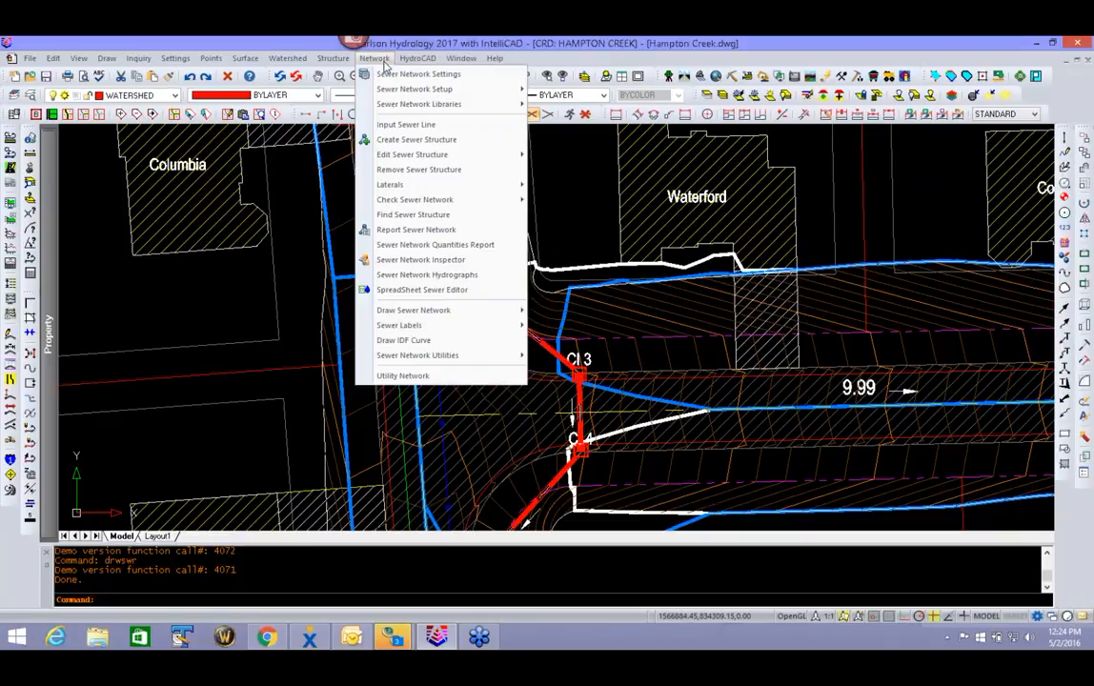
click(419, 292)
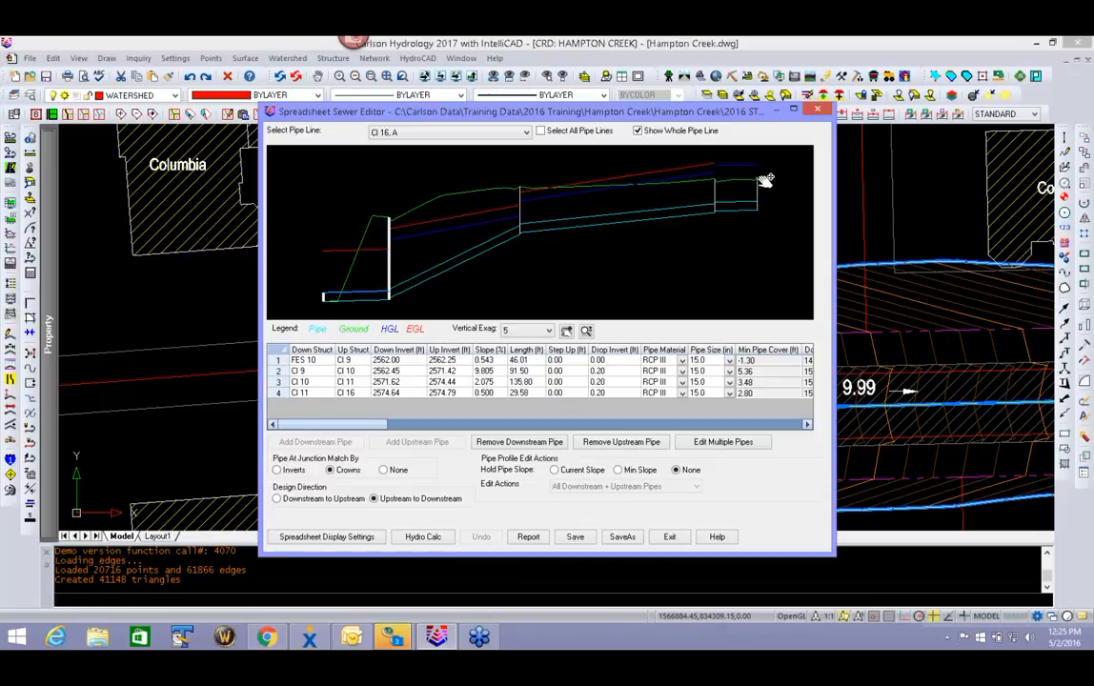
click(445, 134)
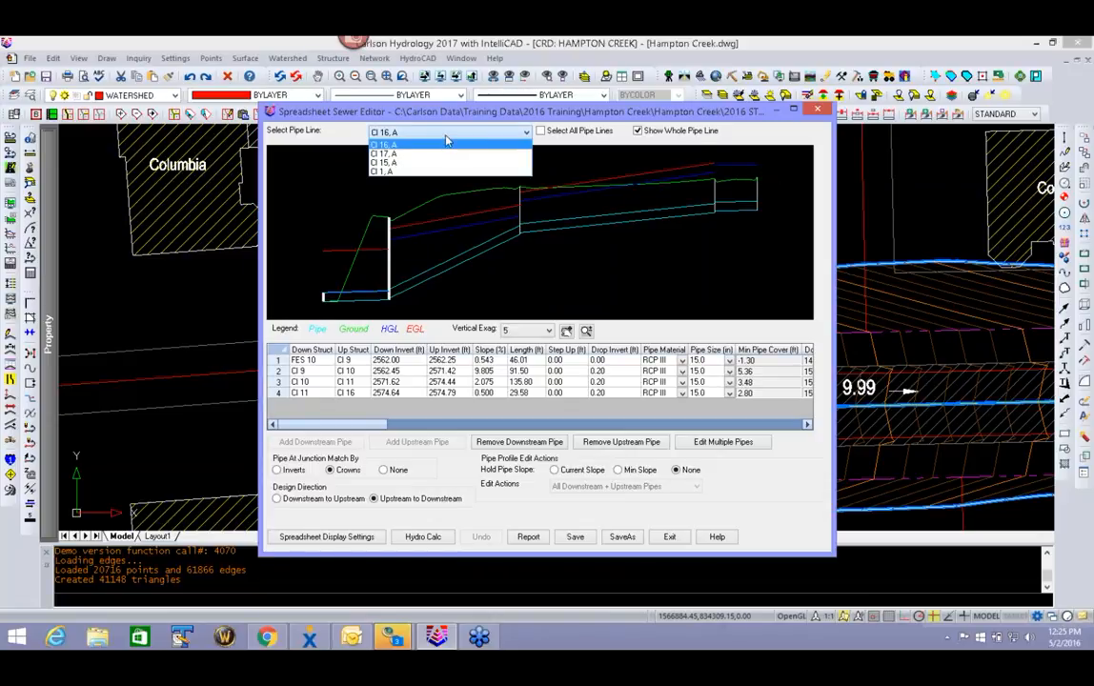
click(381, 172)
- Examine the profile of pipe line CI 1, A from the upstream inlets to the outfall and its pipe rows
scroll(748, 167, up, 3)
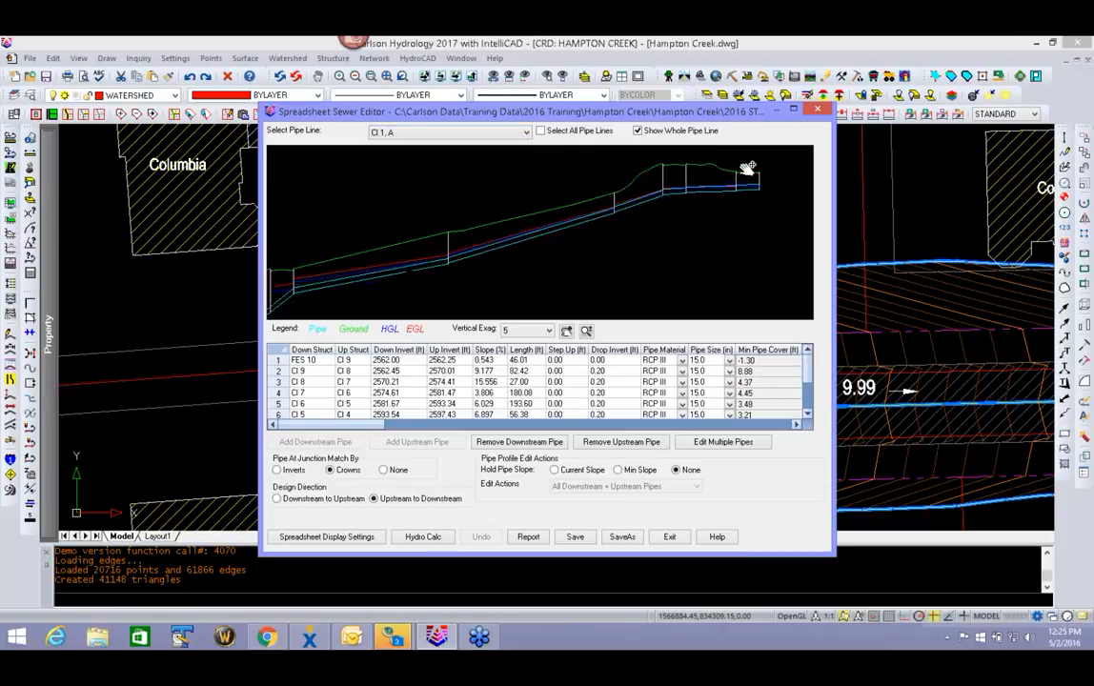
scroll(753, 178, up, 5)
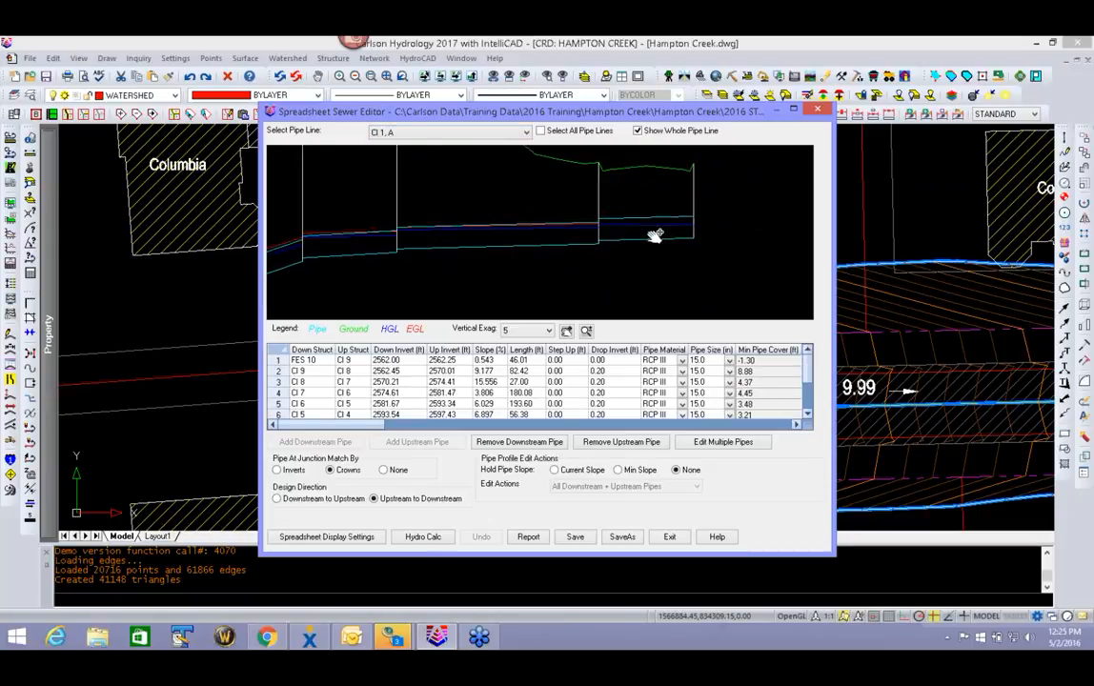
scroll(652, 186, down, 4)
drag(356, 270, 625, 177)
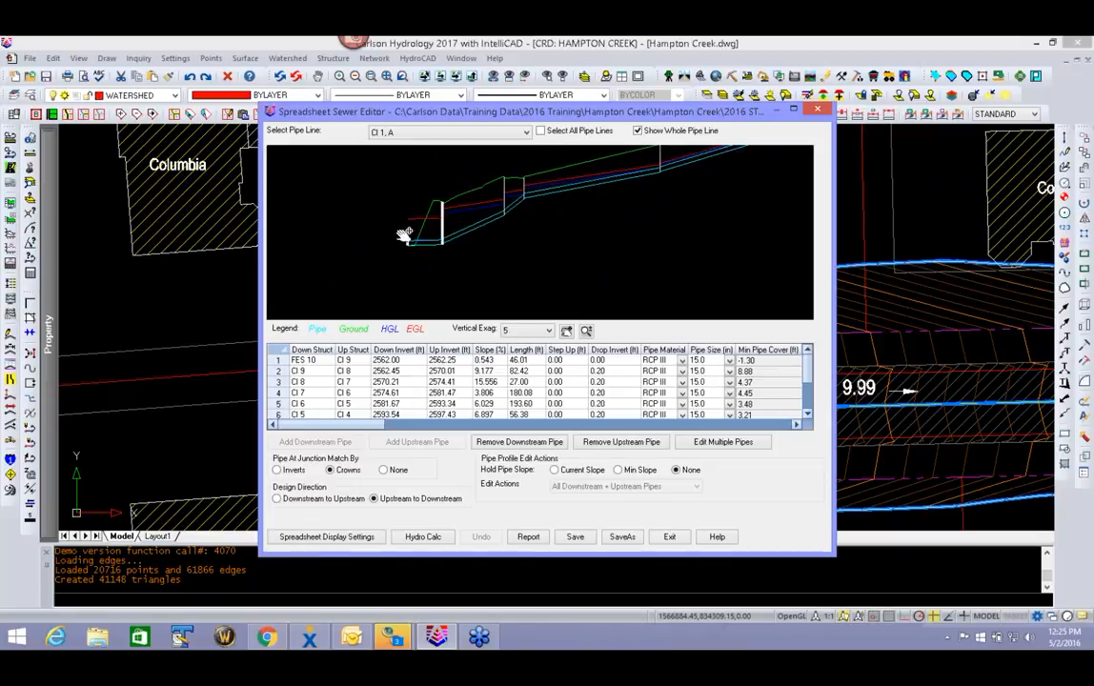
scroll(447, 227, down, 1)
scroll(625, 218, down, 2)
drag(625, 217, 561, 244)
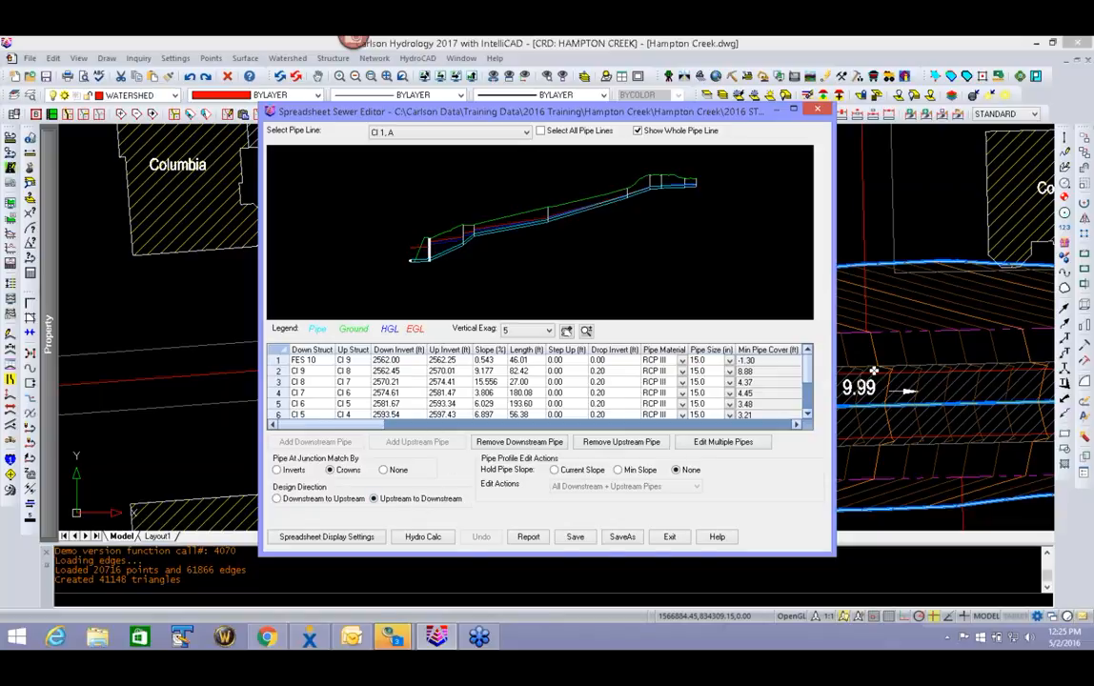
scroll(729, 386, down, 2)
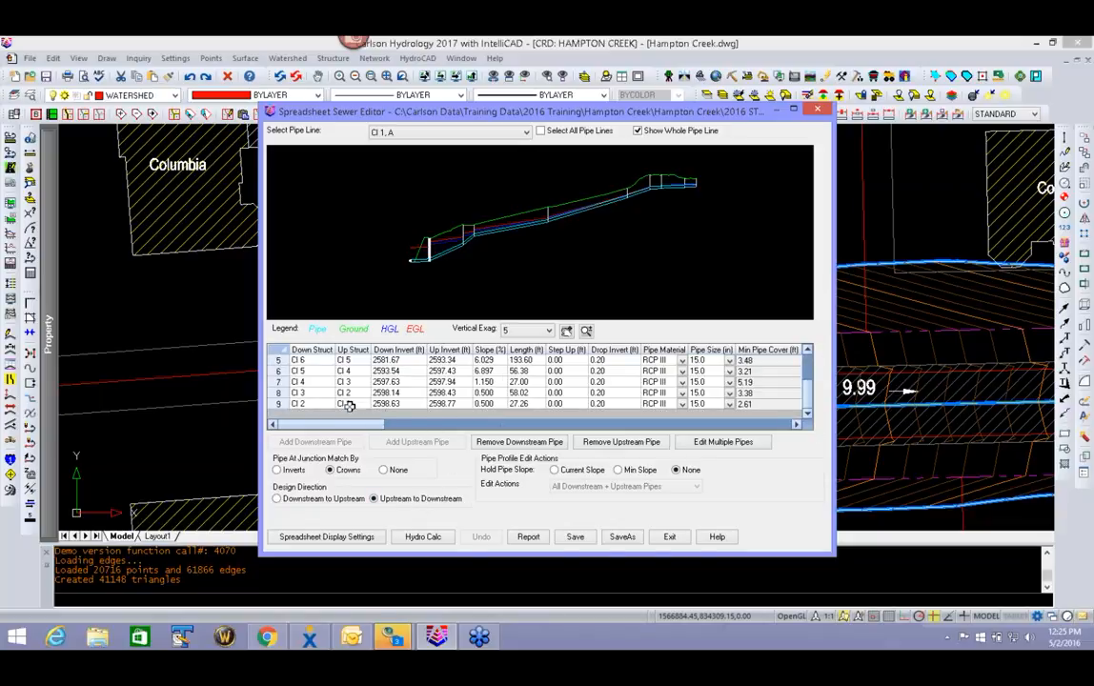
scroll(451, 349, up, 2)
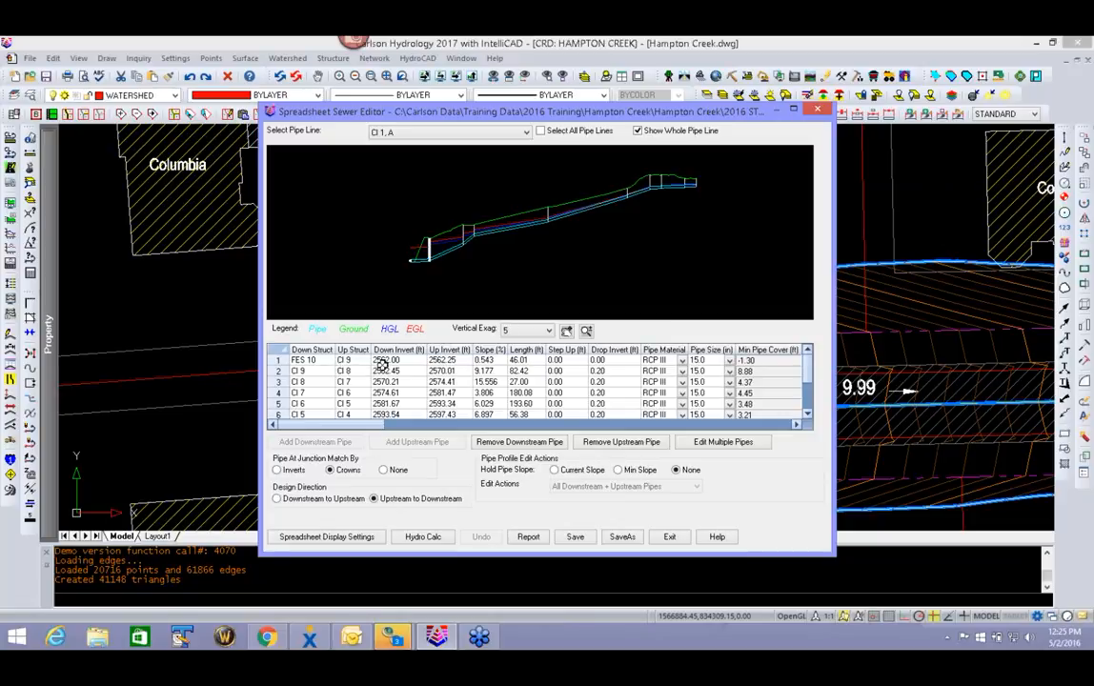
- Set the slope of the pipe from CI 9 to FES 10 to 1%
click(488, 360)
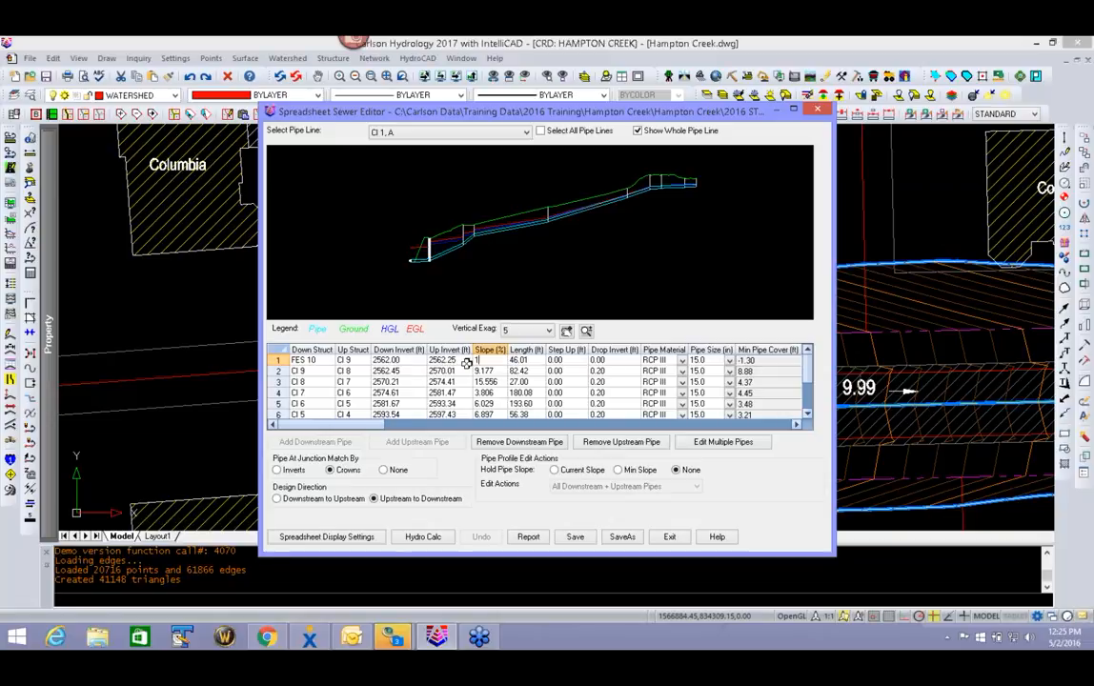
text(1)
key(Return)
click(500, 371)
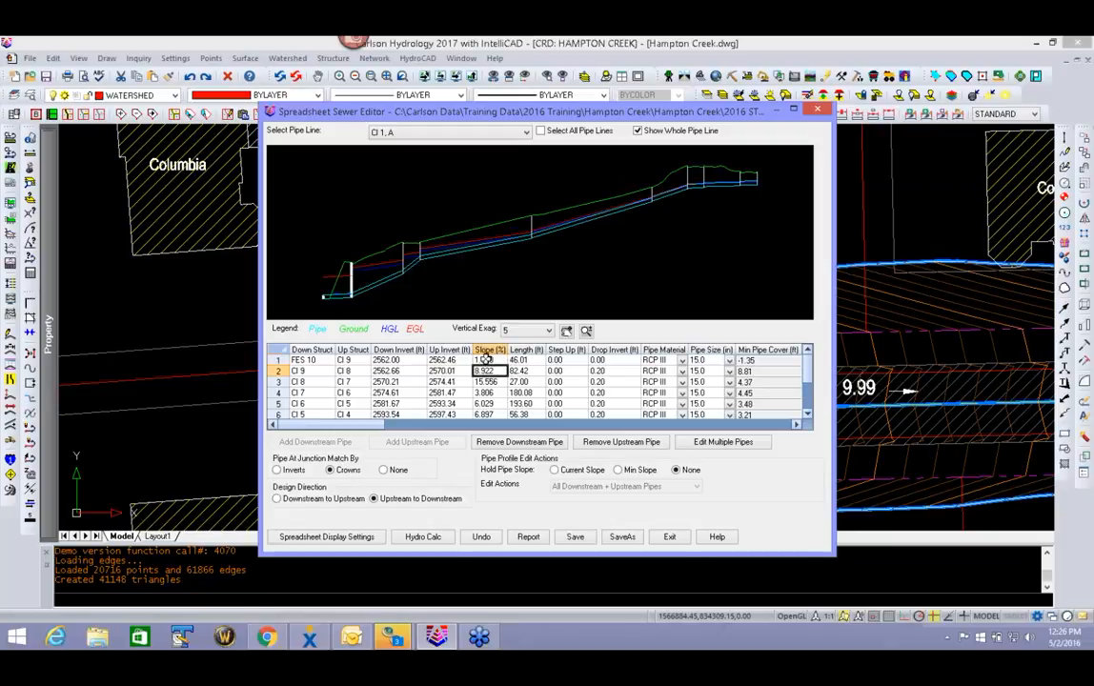
- Inspect the updated outfall profile and the upstream pipe rows, and close the spreadsheet editor without saving the changes
scroll(334, 298, up, 3)
scroll(334, 297, up, 2)
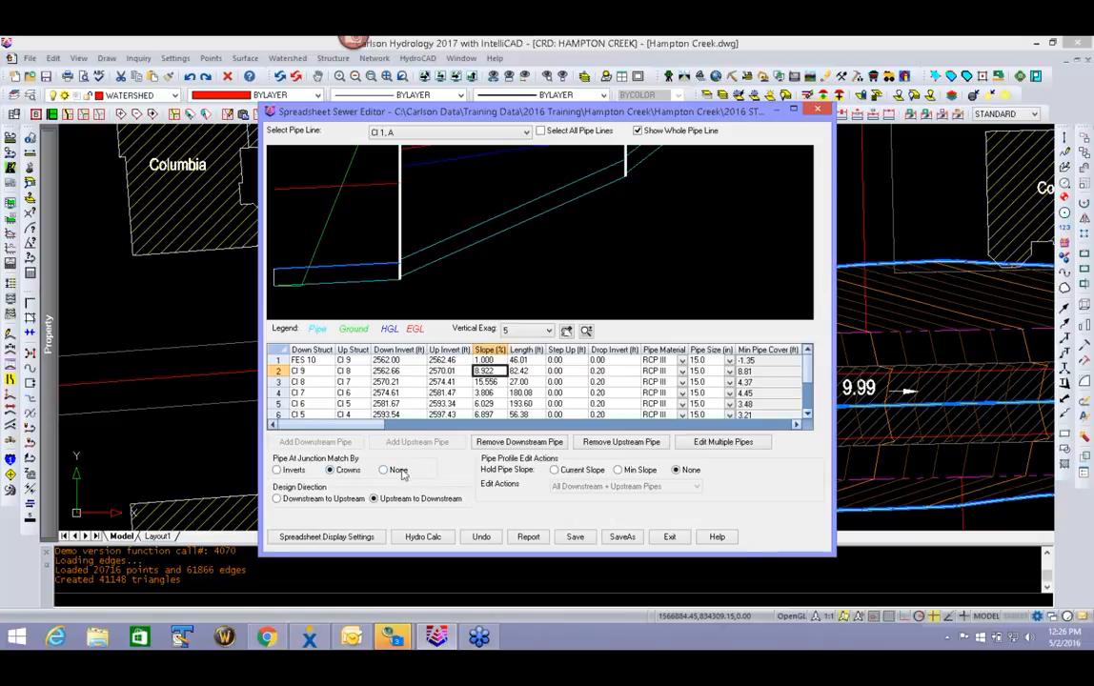
scroll(535, 244, down, 4)
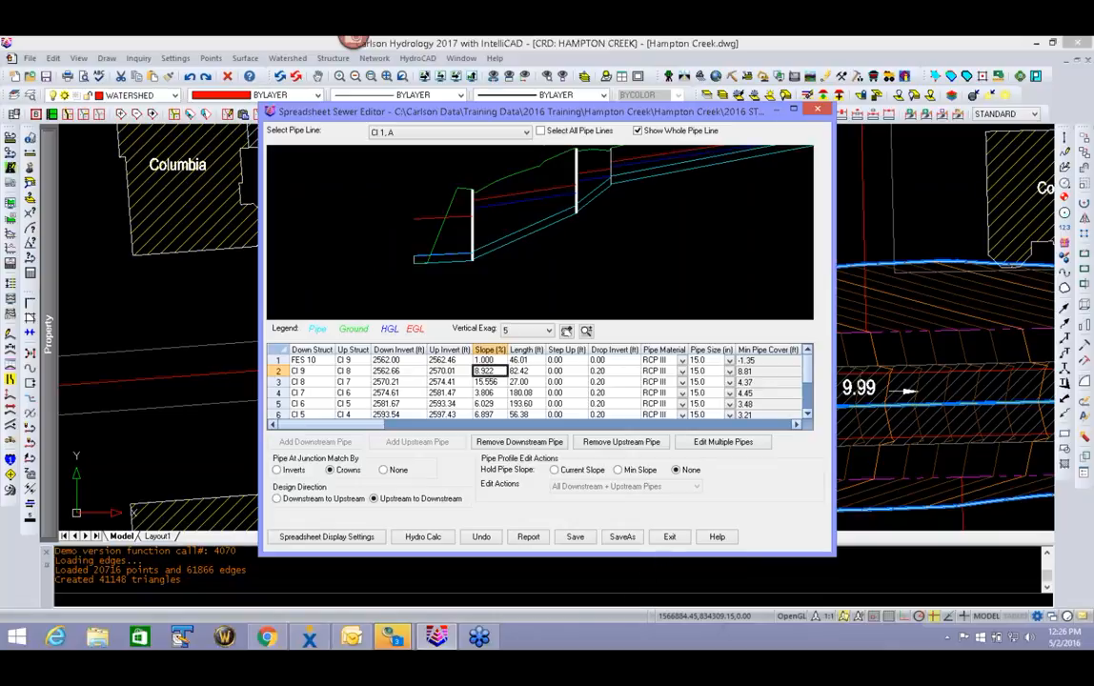
scroll(647, 341, down, 2)
scroll(639, 261, down, 2)
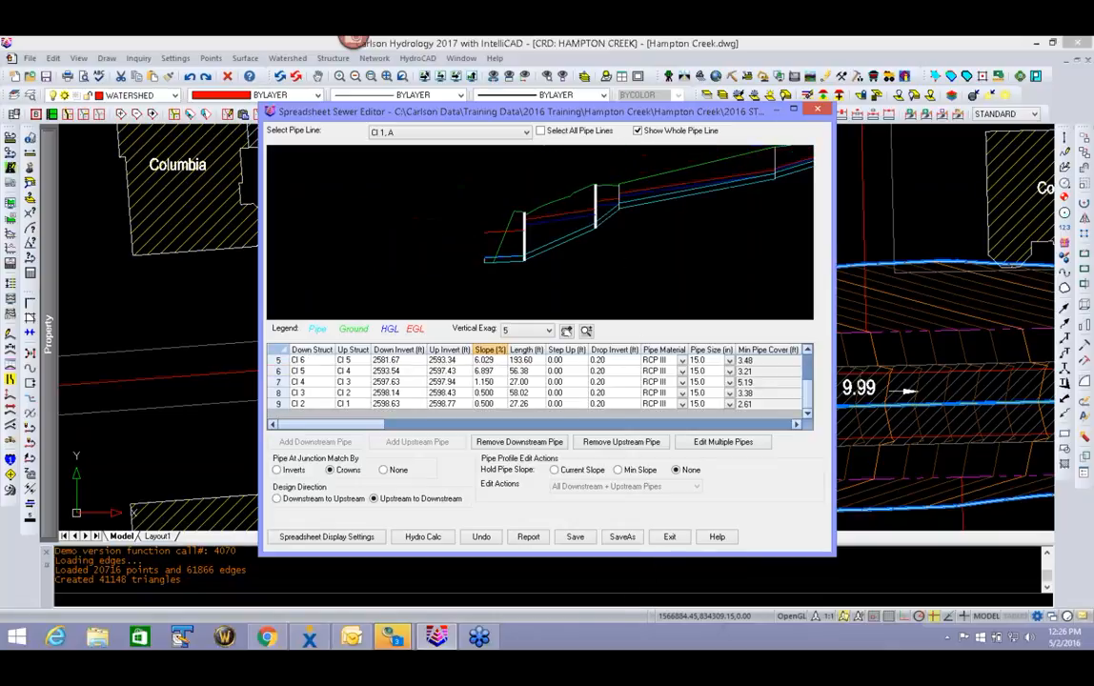
click(671, 537)
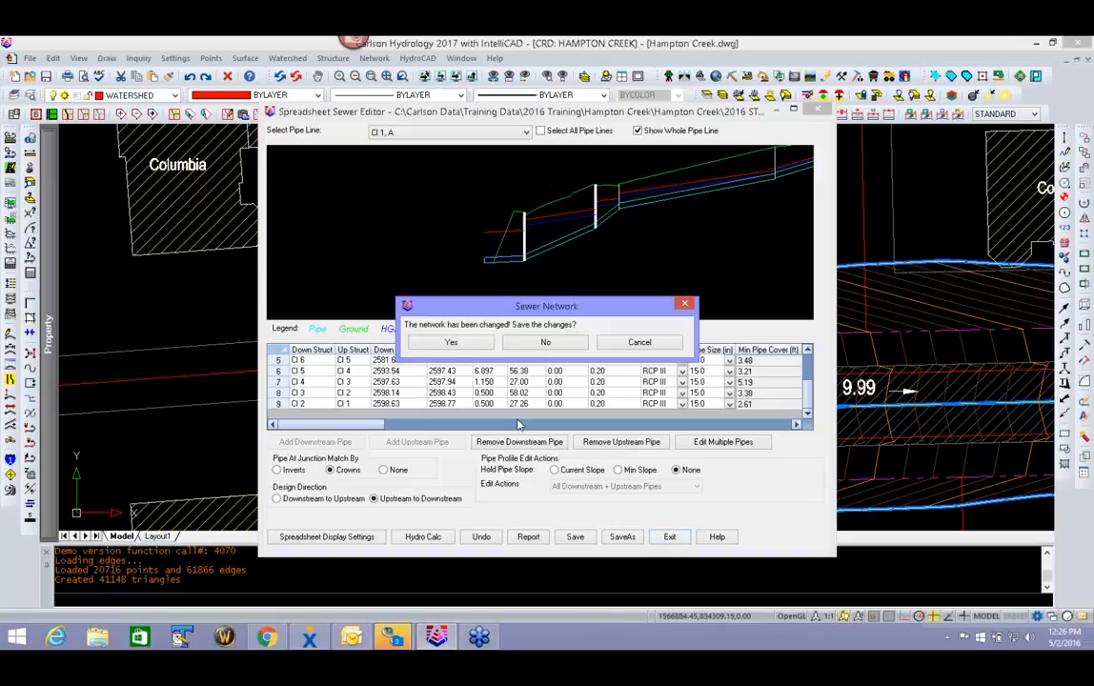
click(542, 344)
- Open inlet CI 1 for editing and set its depth to 5.50 ft
scroll(541, 343, down, 4)
scroll(540, 343, down, 4)
middle_drag(541, 343, 454, 246)
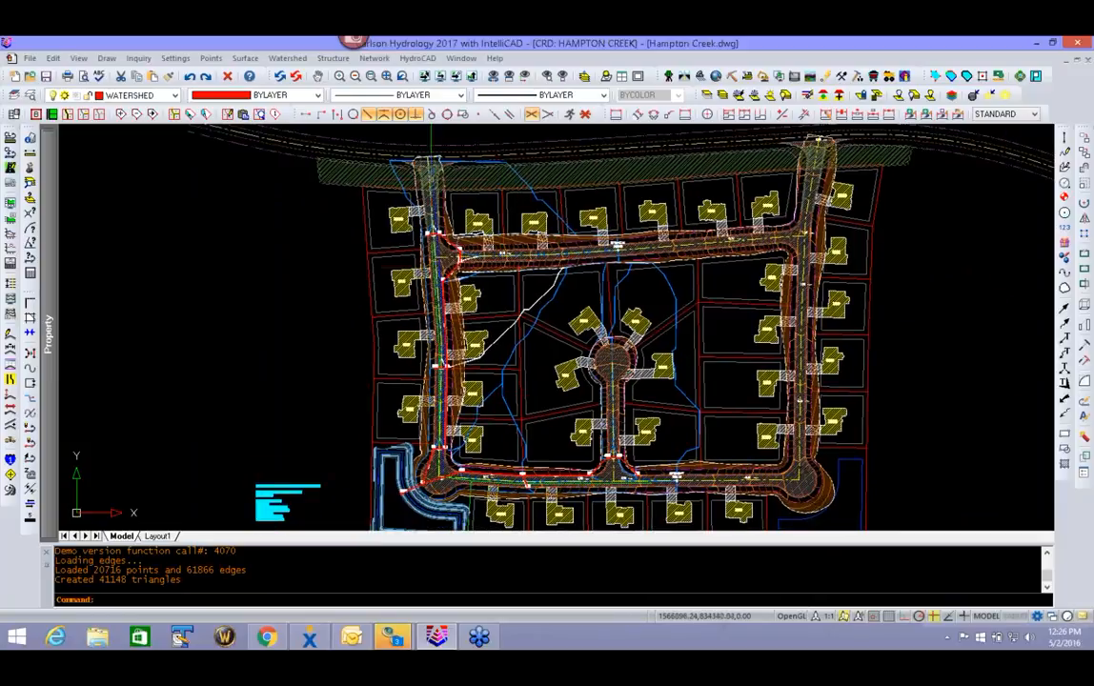
scroll(448, 245, up, 10)
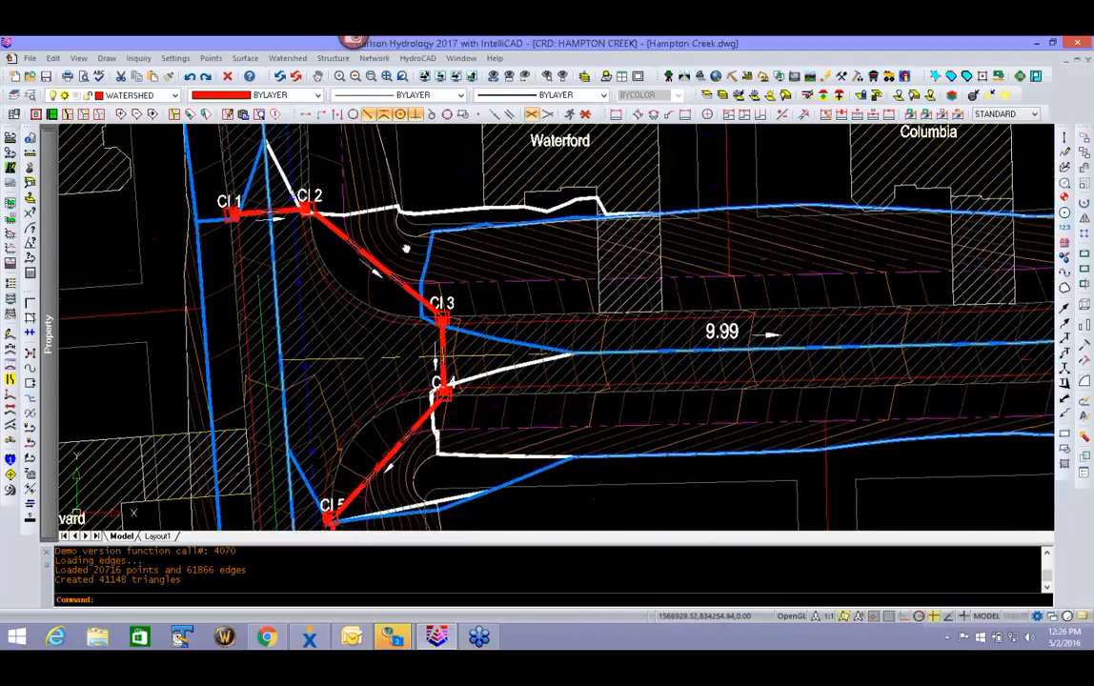
middle_drag(406, 249, 476, 325)
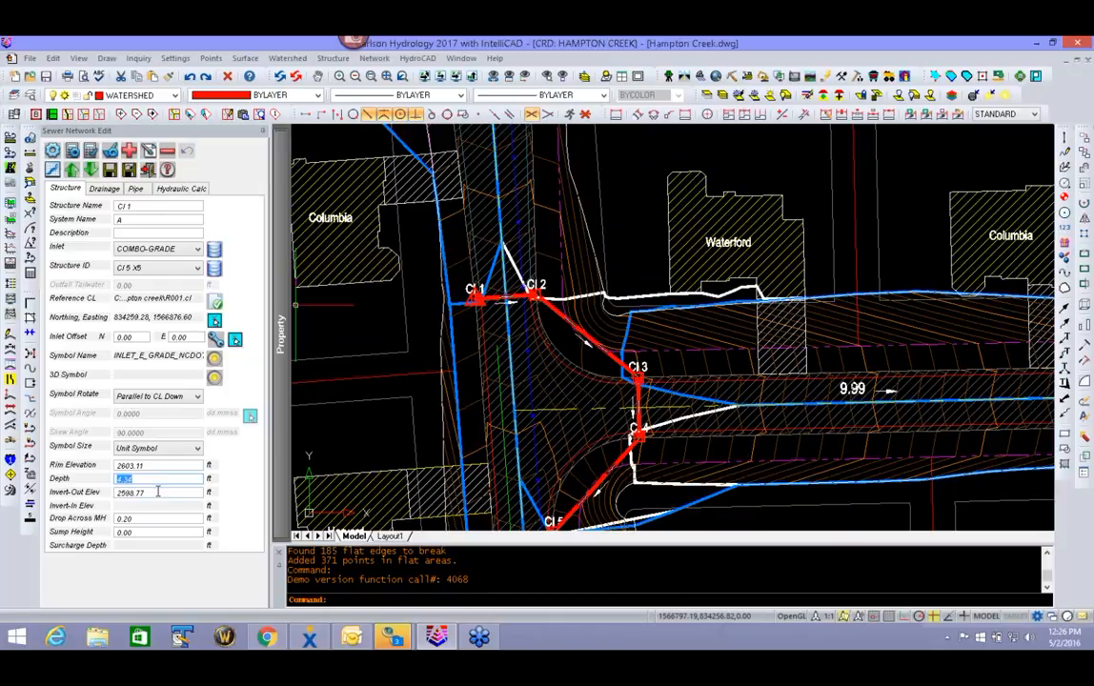
text(5.50)
key(Return)
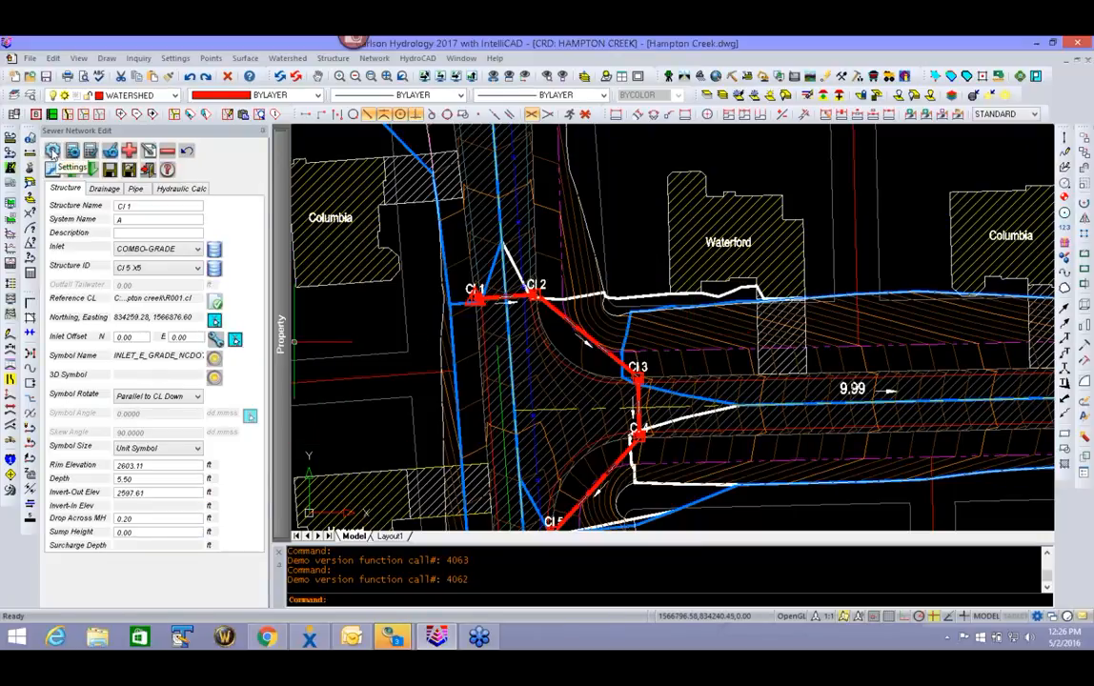
- Enable automatic invert elevations, step-ups of up to 2.00 ft, invert-in no lower than invert-out adjustment, and minimized pipe sizes in the network design settings
click(54, 151)
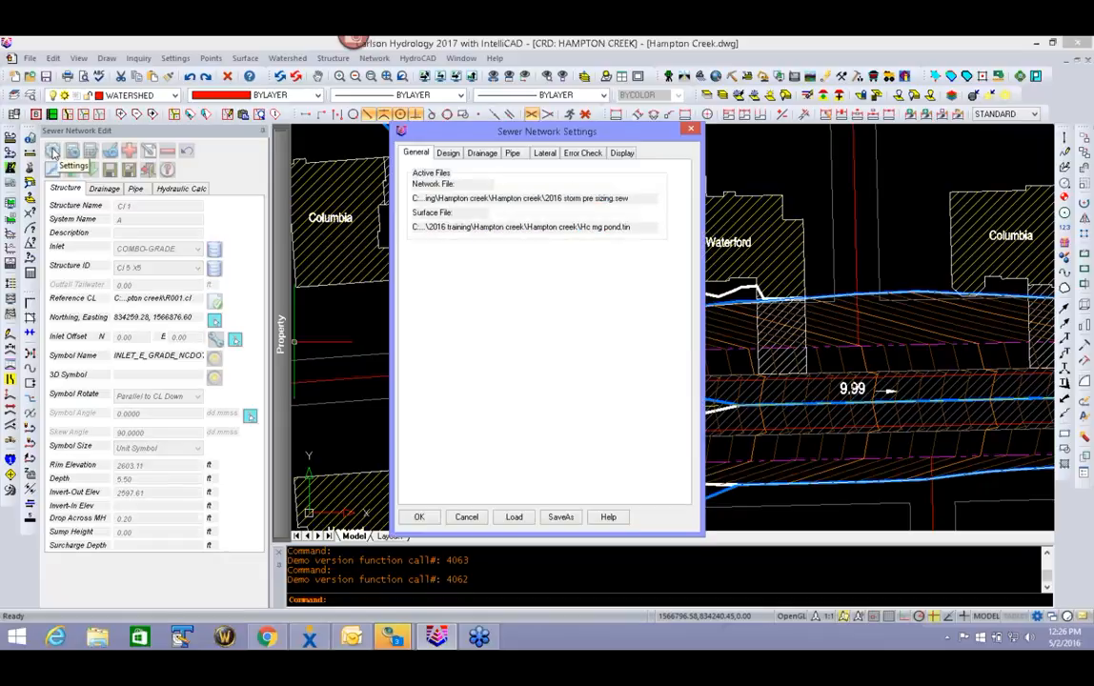
click(448, 154)
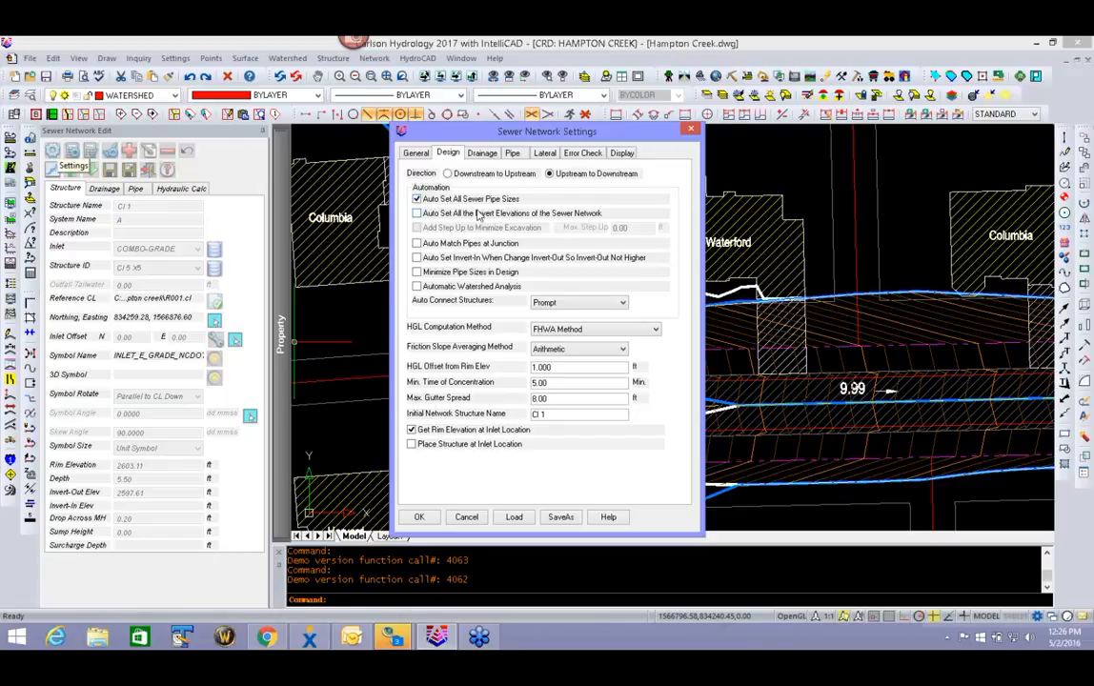
click(418, 214)
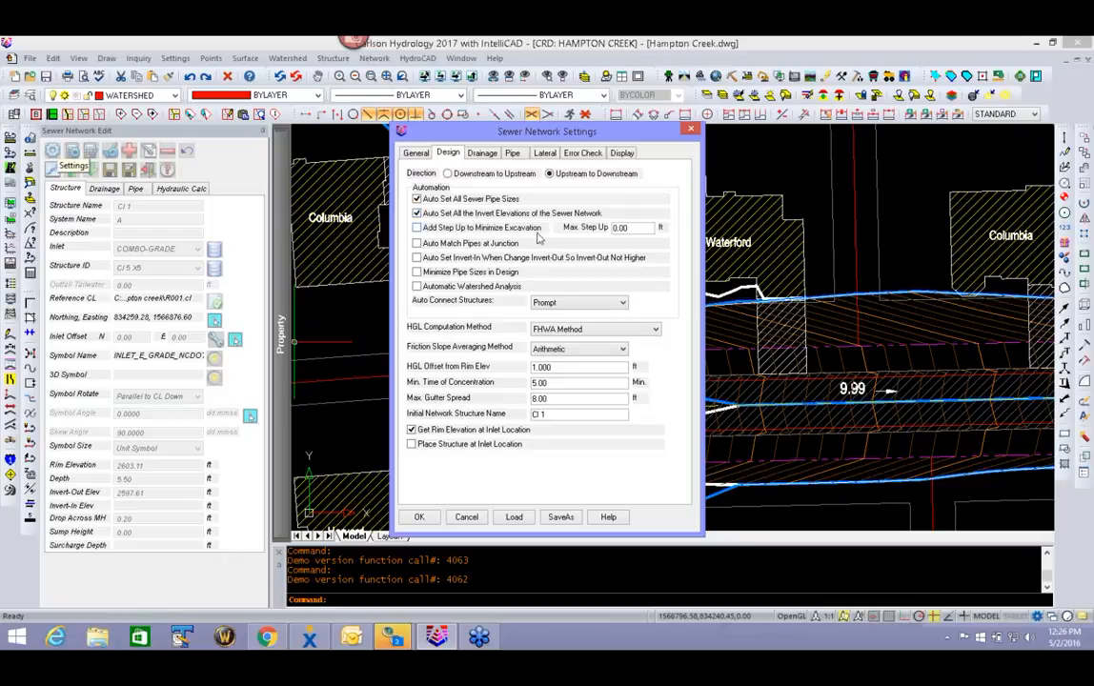
click(418, 229)
click(418, 272)
click(416, 258)
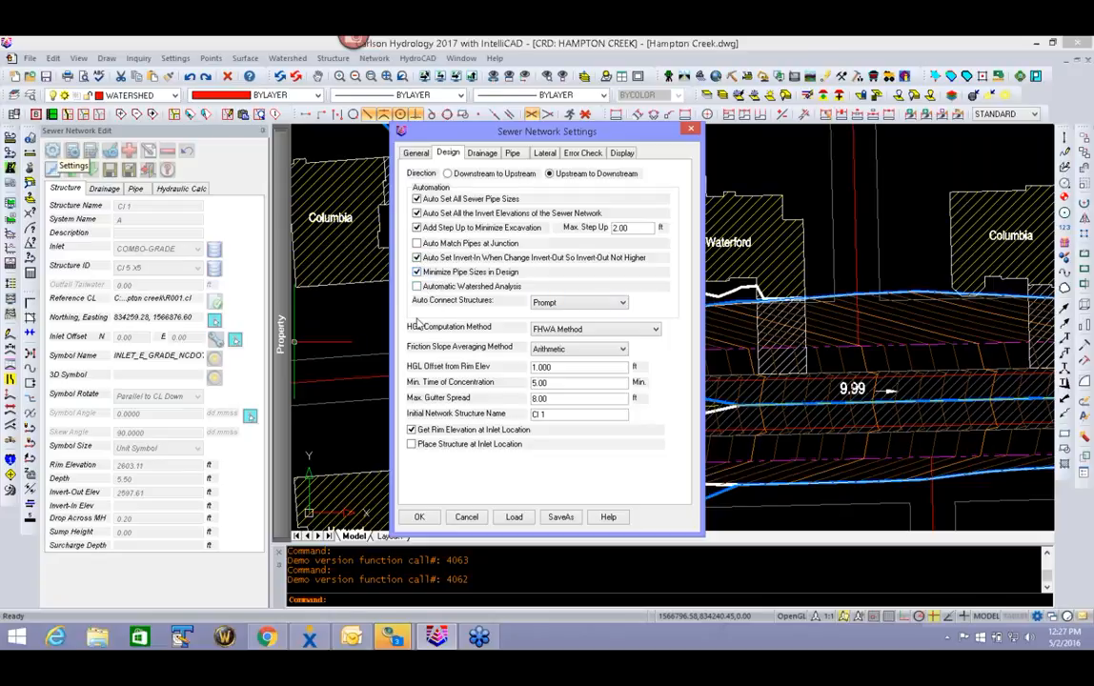
click(419, 517)
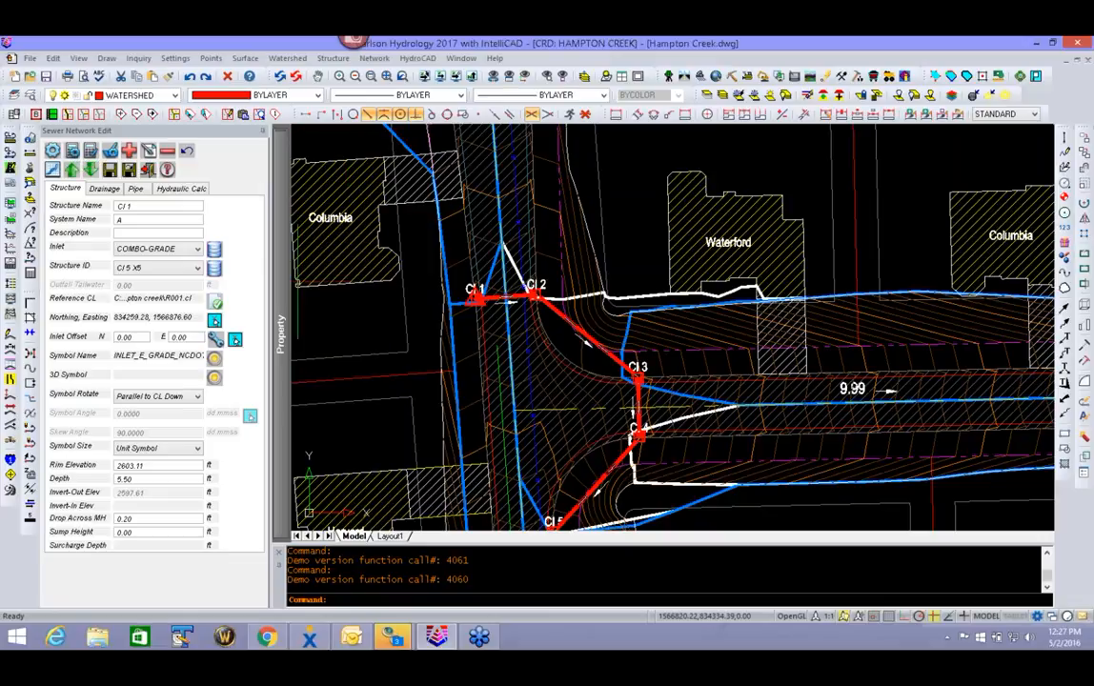
- Run the automatic storm sewer network design, overwriting the current design
click(72, 151)
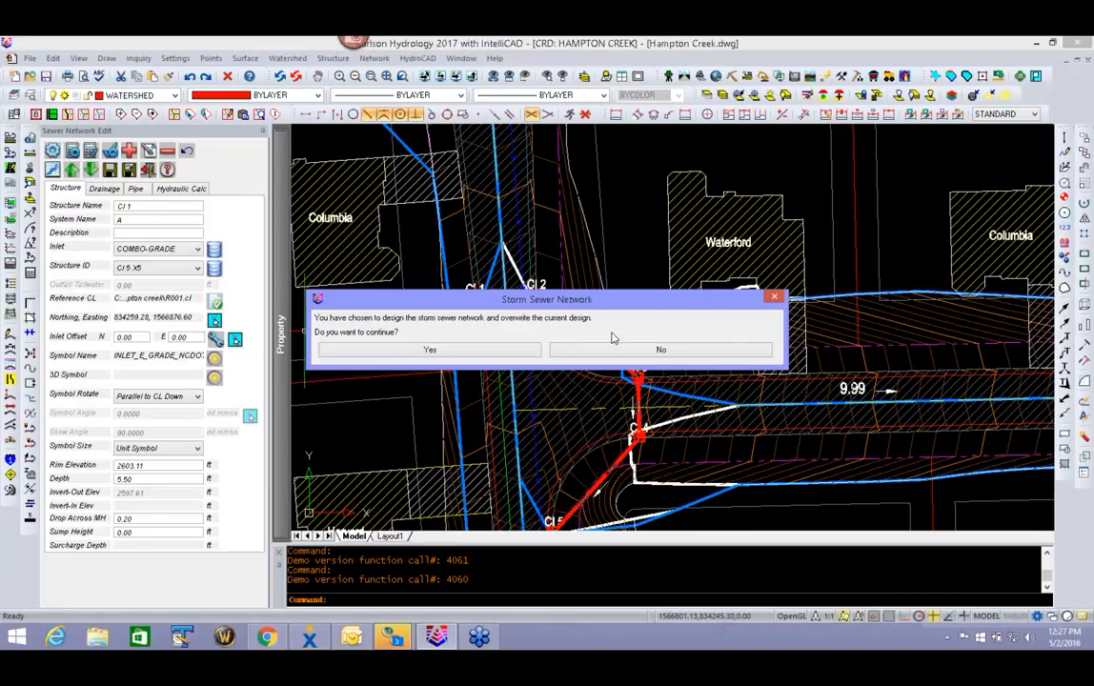
click(402, 351)
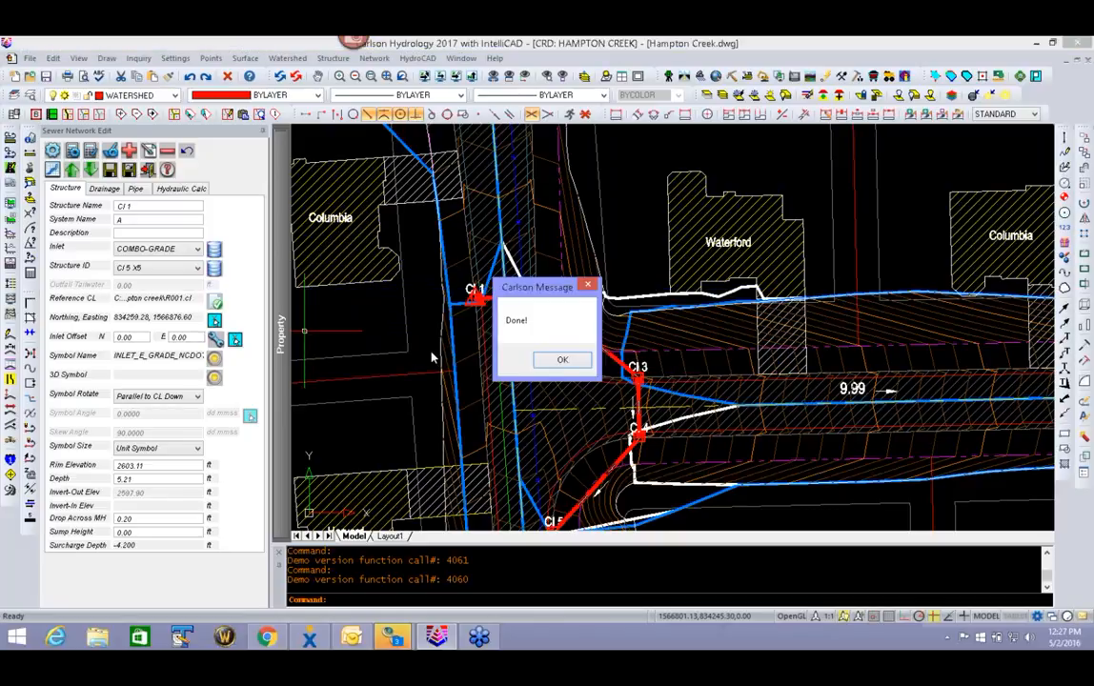
click(562, 359)
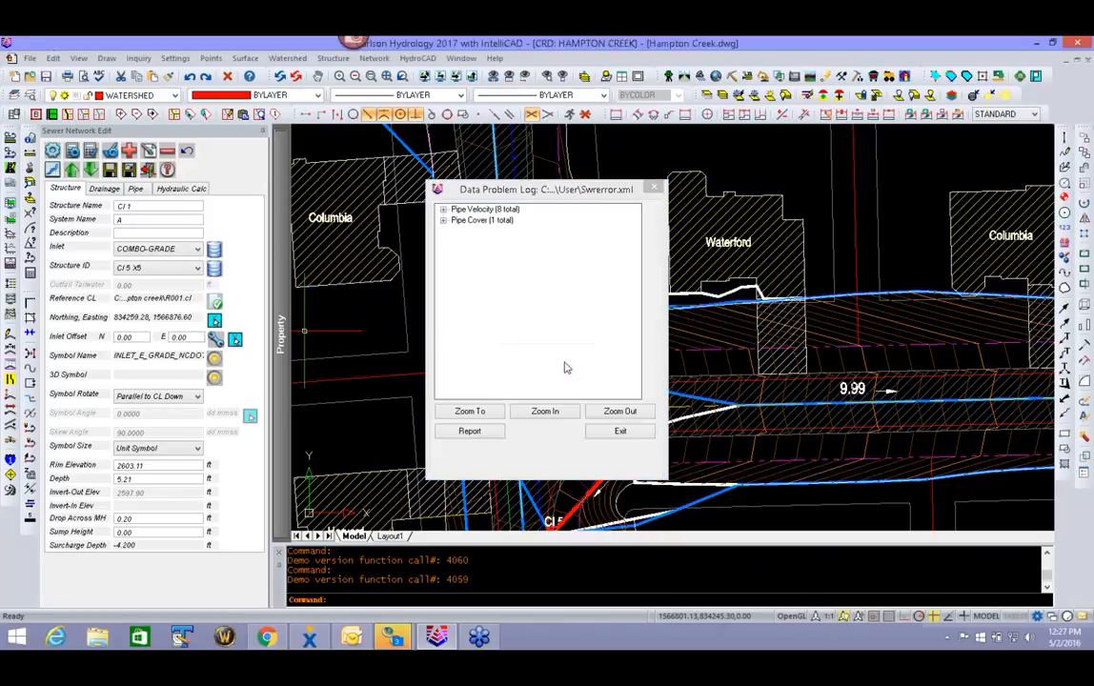
- Review the pipe velocity and pipe cover problems in the log, and zoom in on the pipe with the excessive cover
double_click(458, 210)
click(503, 222)
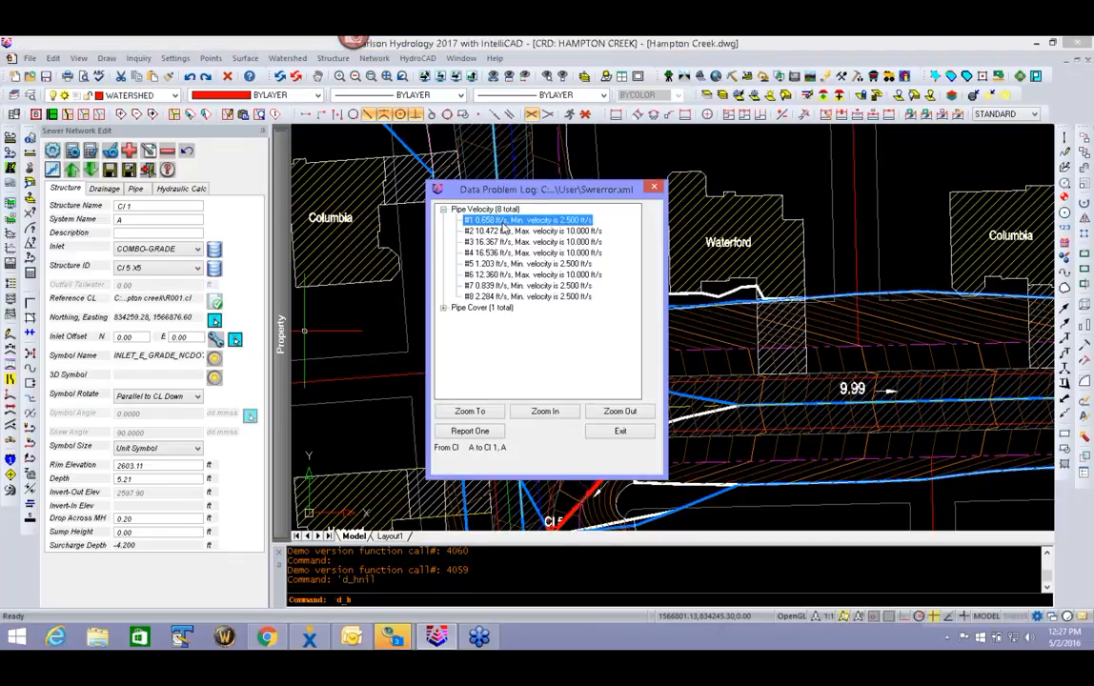
double_click(481, 308)
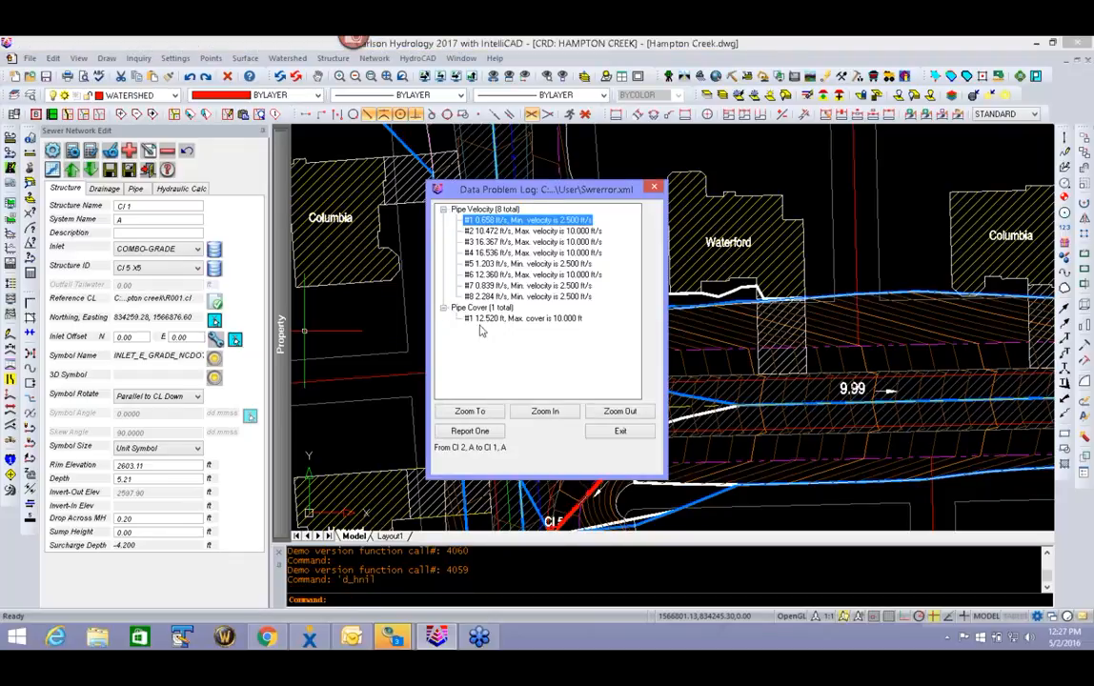
click(482, 318)
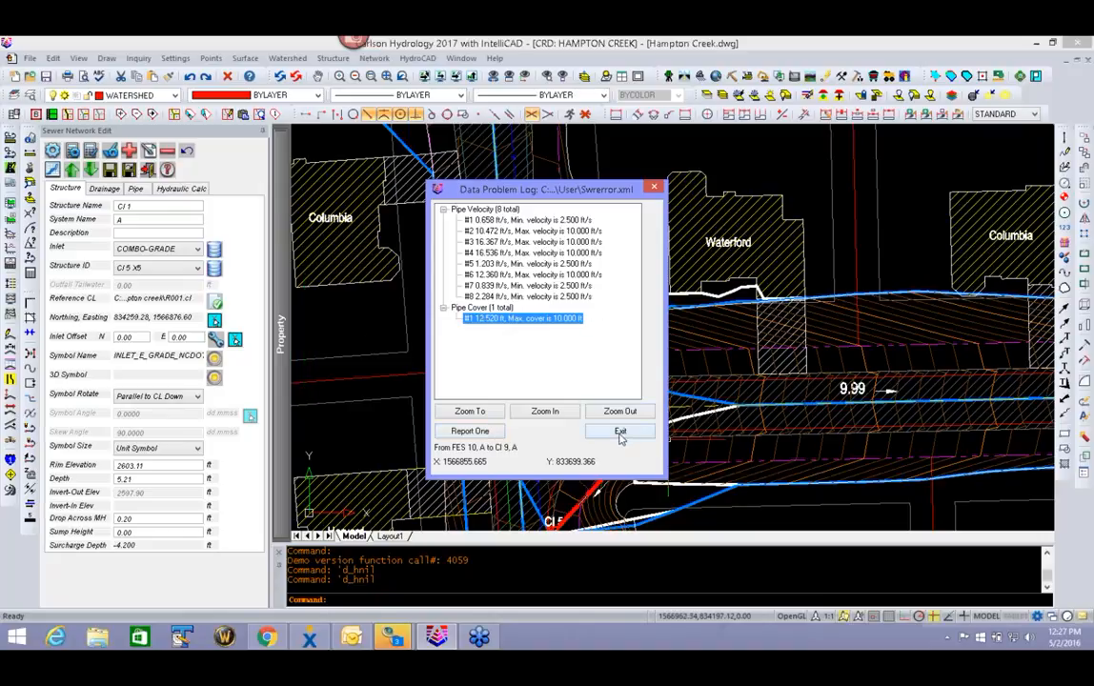
click(499, 323)
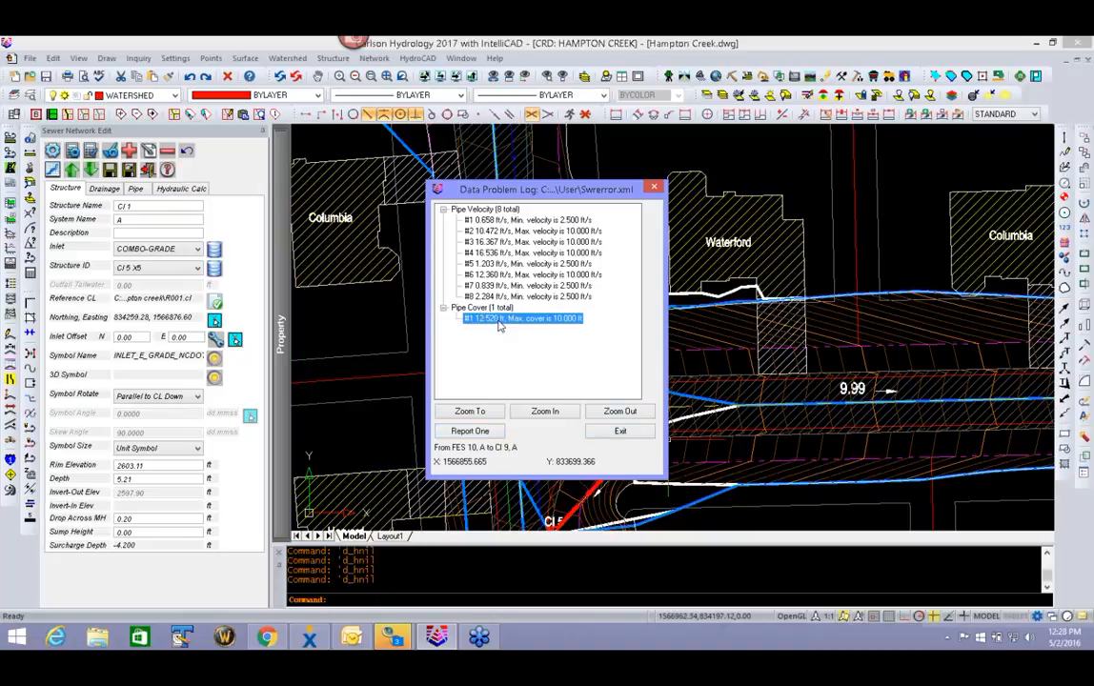
drag(495, 186, 159, 179)
click(208, 403)
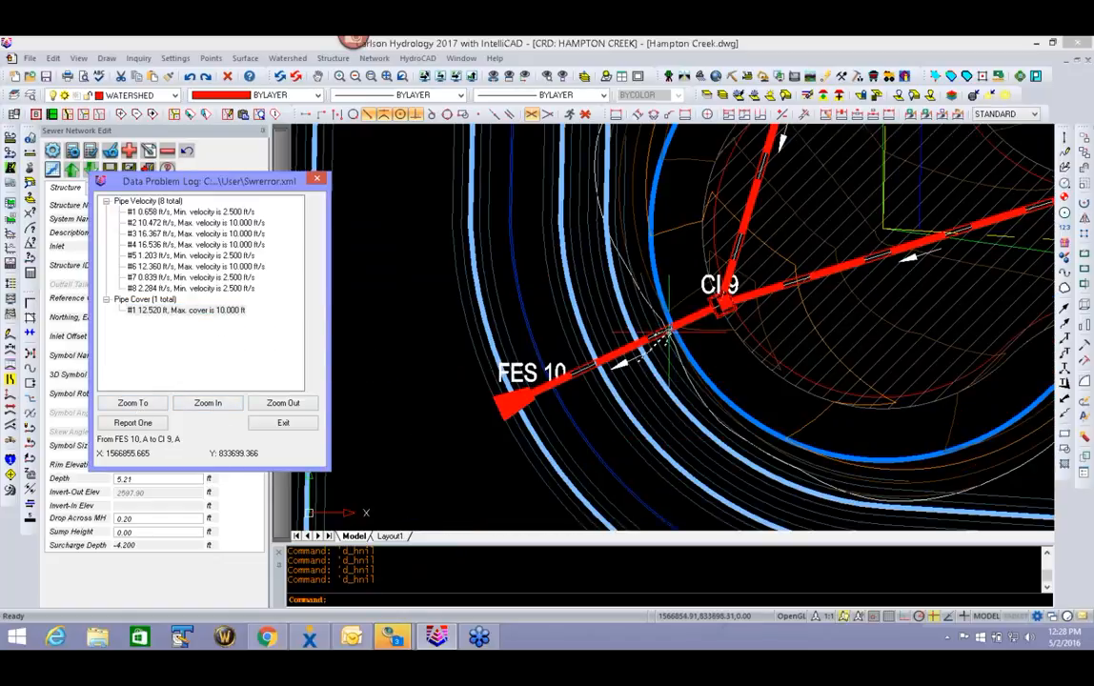
click(284, 423)
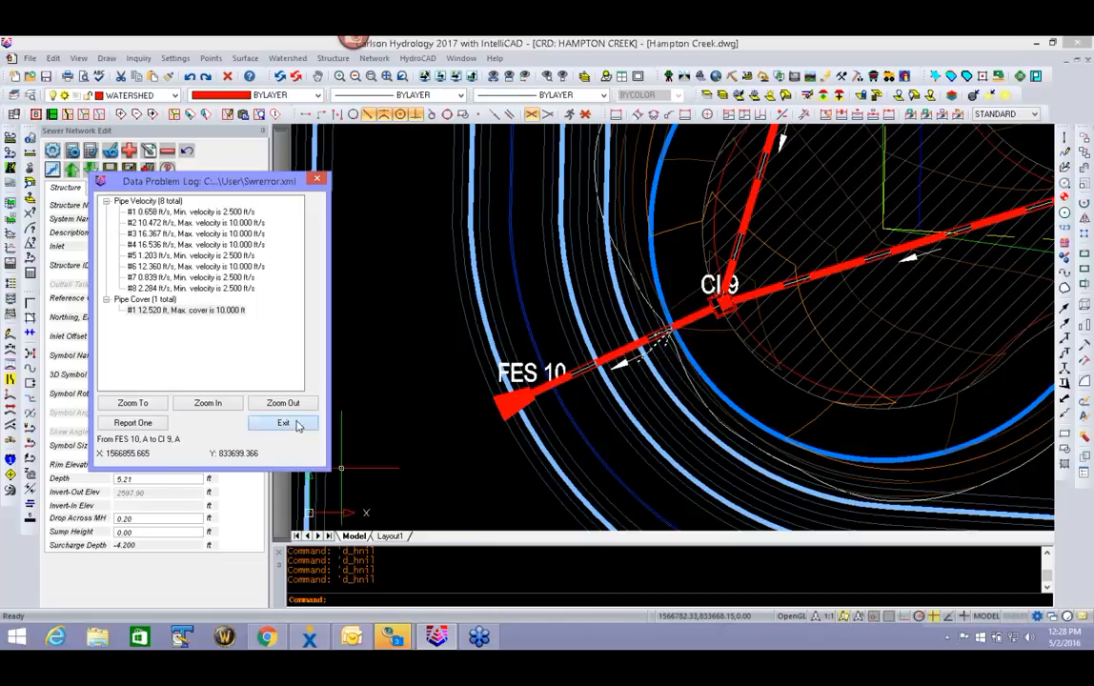
- Finish editing inlet CI 1 and exit the sewer network structure editor
scroll(657, 385, down, 5)
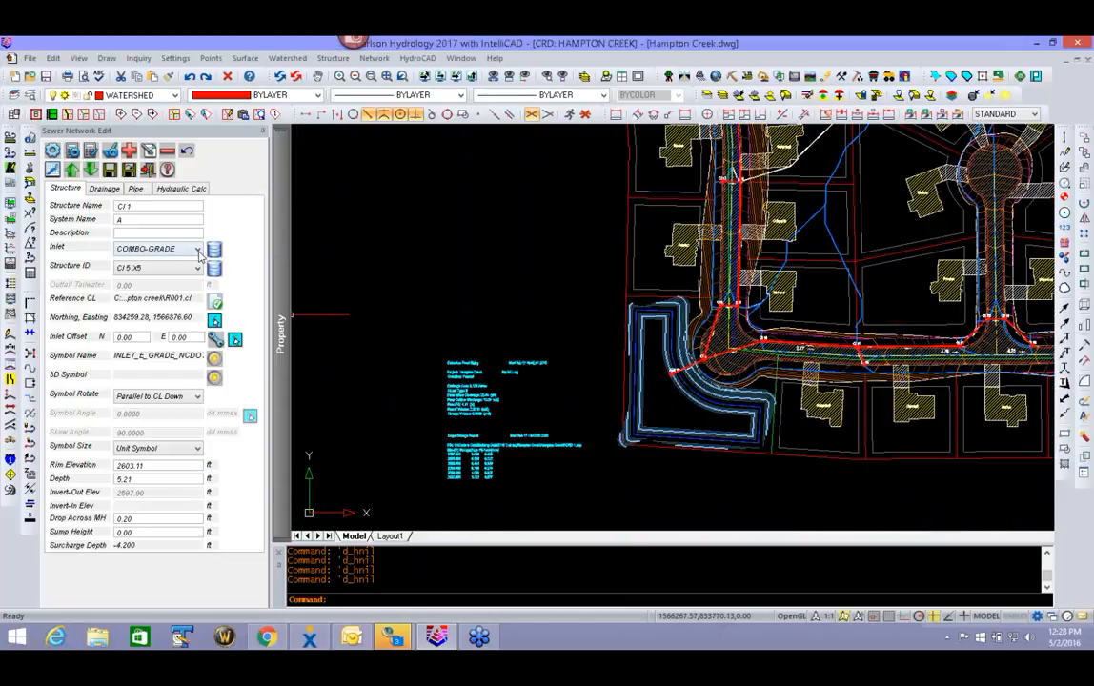
click(148, 170)
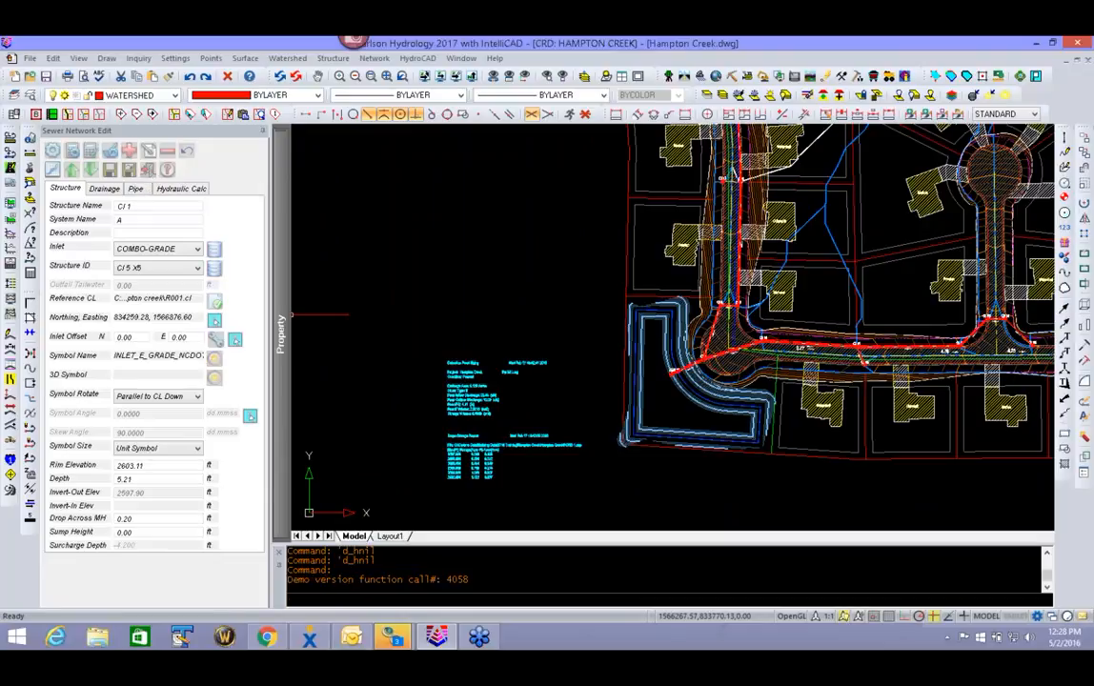
click(147, 169)
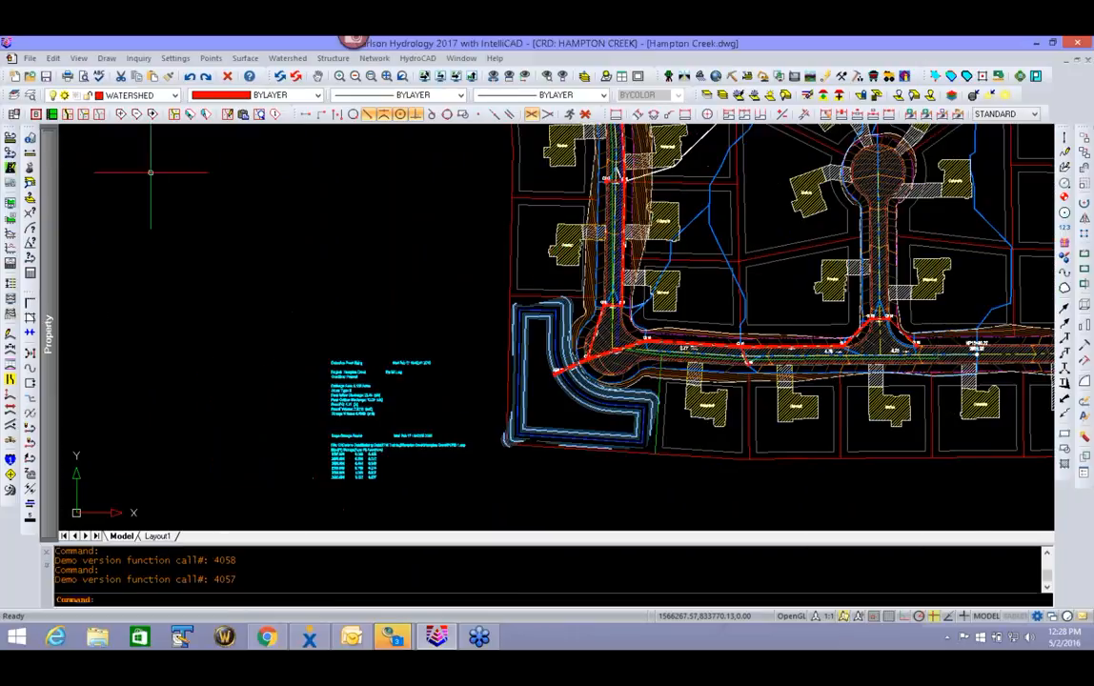
- Open the network in the Spreadsheet Sewer Editor and set the CI 16 to CI 11 pipe size to 15 in
click(373, 58)
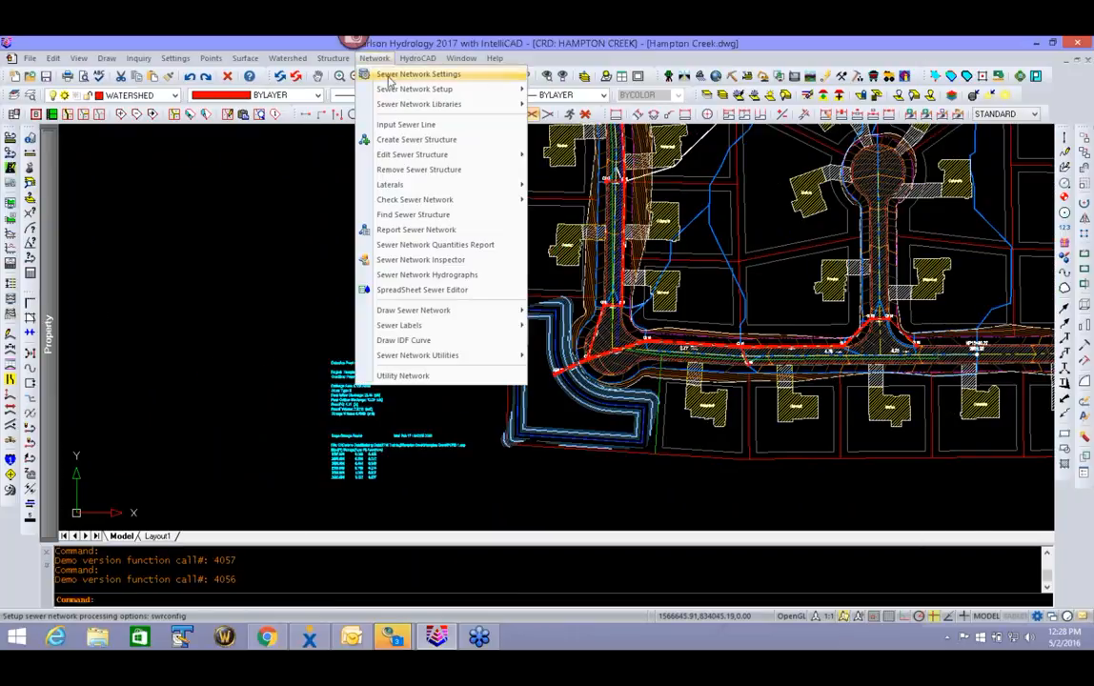
click(408, 285)
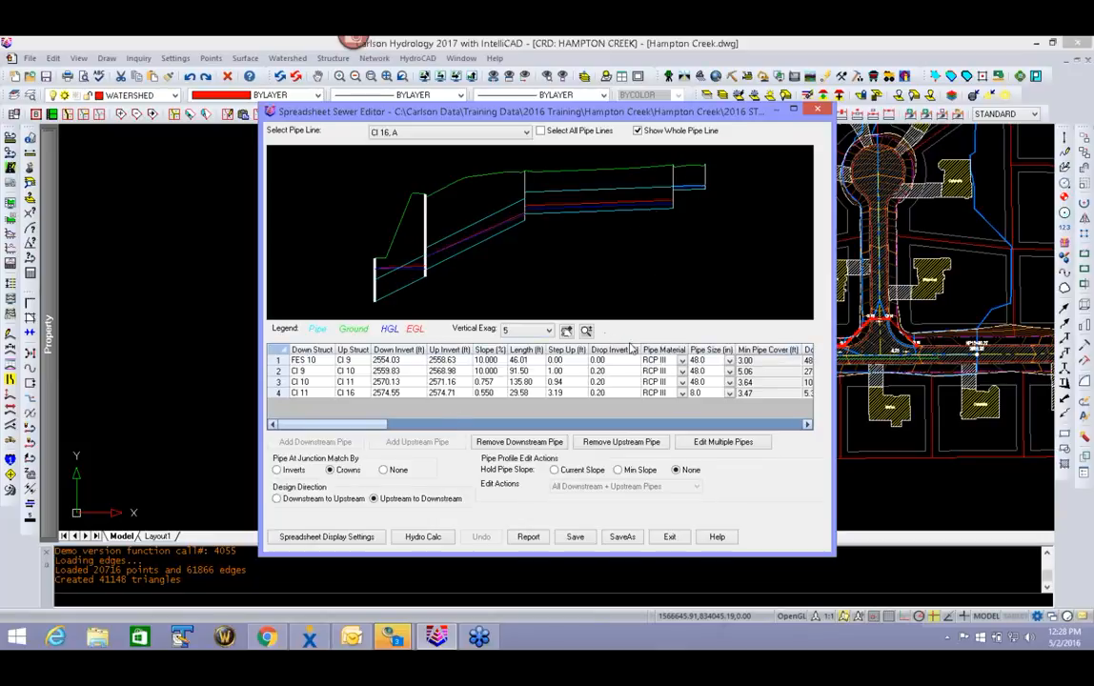
click(729, 392)
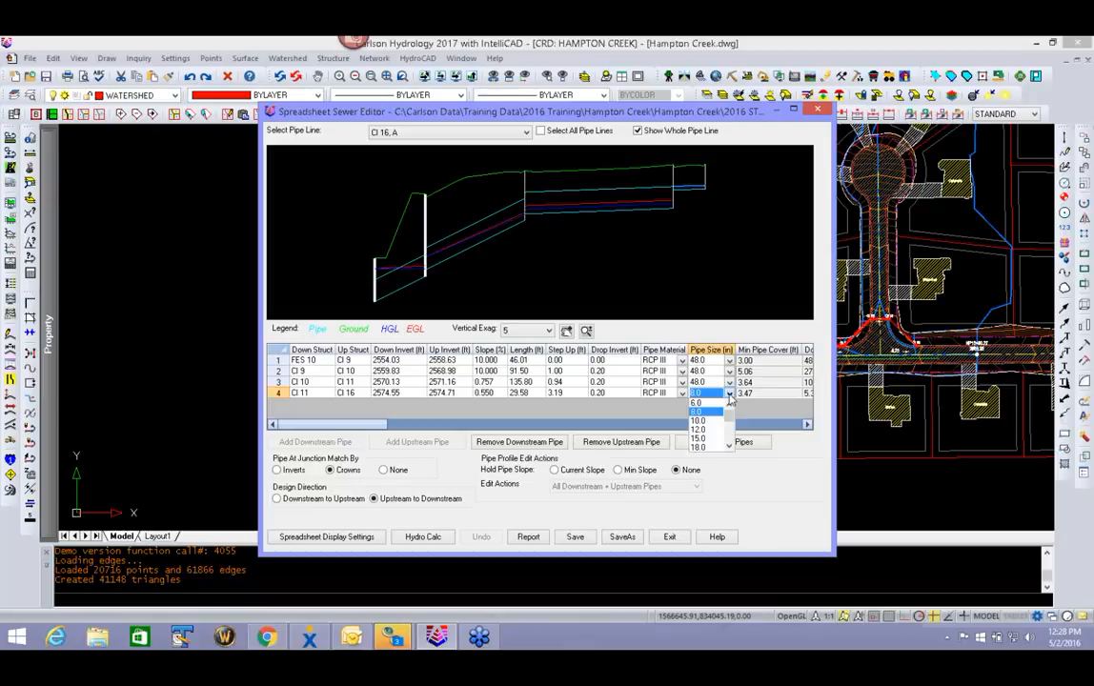
click(706, 440)
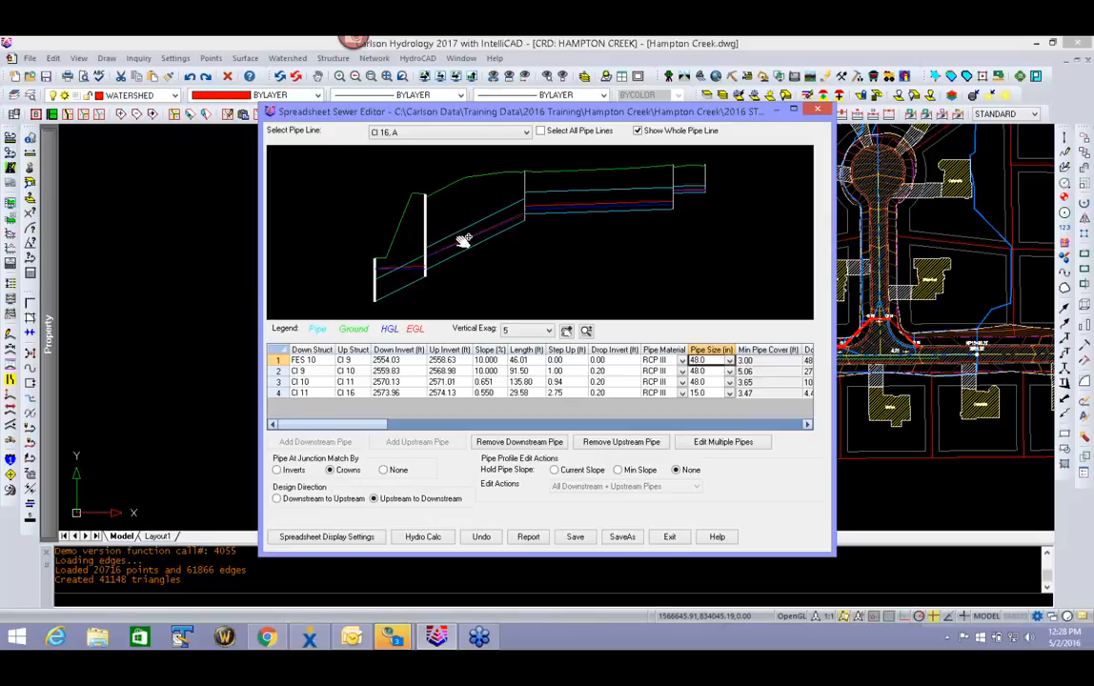
- Switch to pipe line CI 1, A and examine the step-ups and pipe slopes along its profile
click(491, 134)
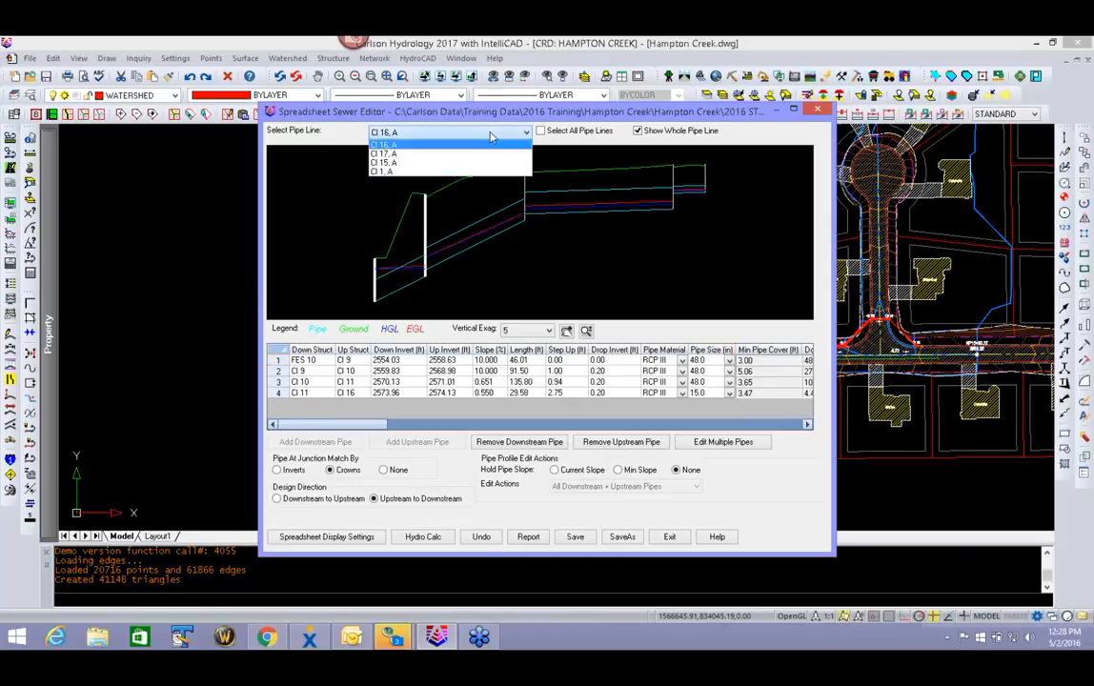
click(449, 171)
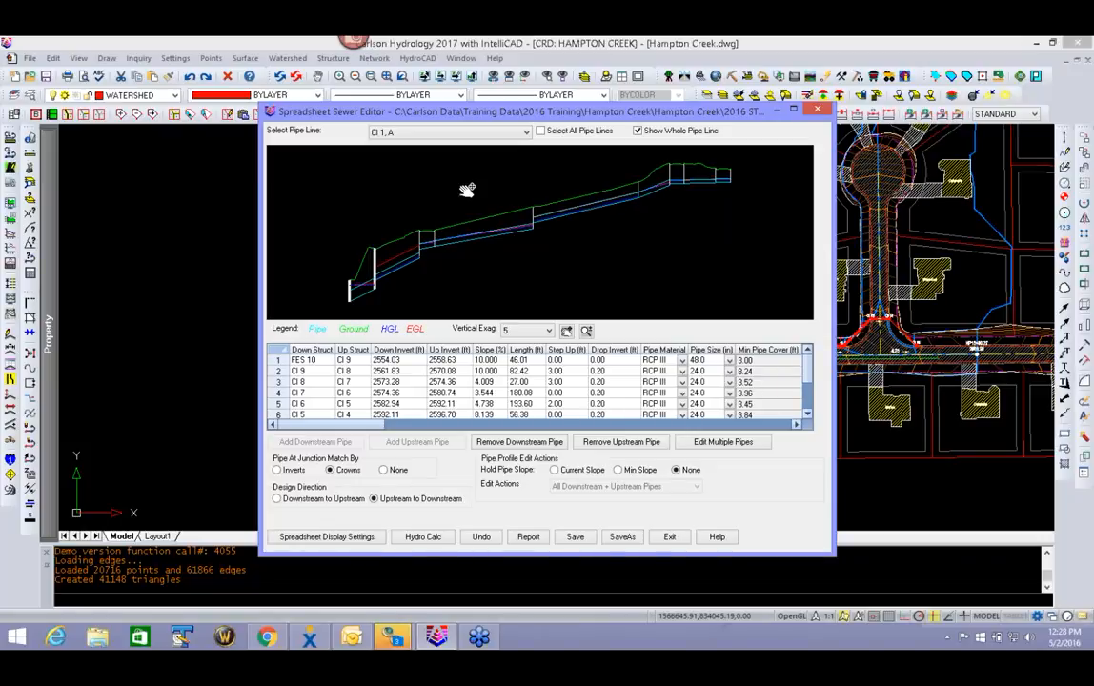
scroll(648, 188, up, 5)
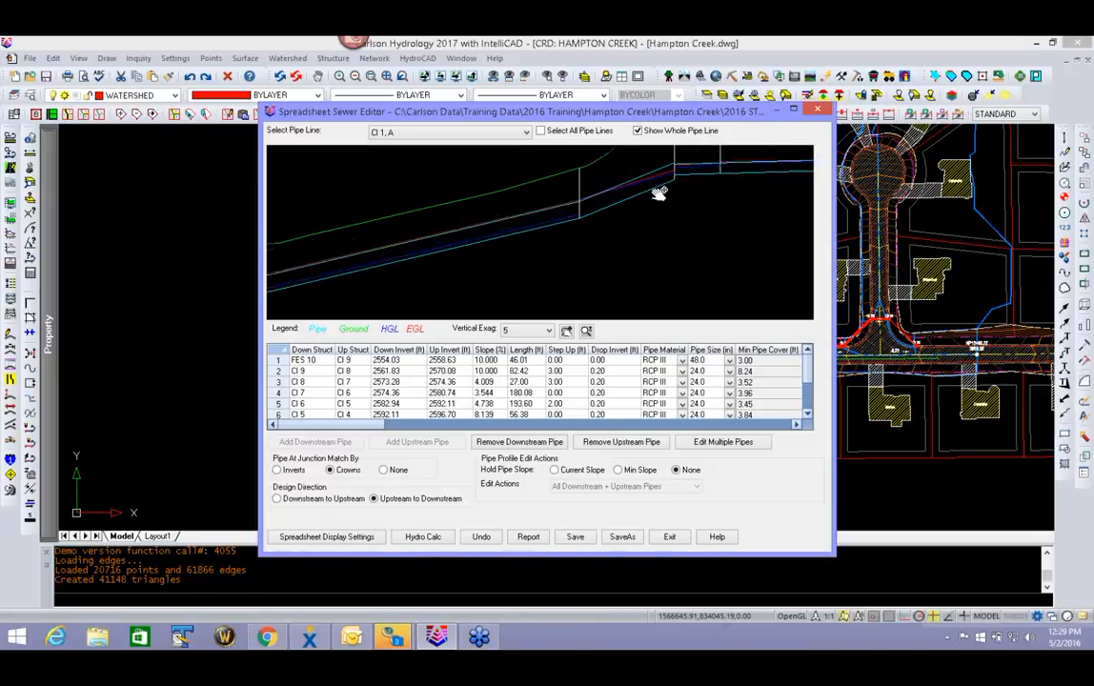
scroll(688, 222, down, 3)
scroll(486, 238, up, 3)
scroll(580, 222, down, 2)
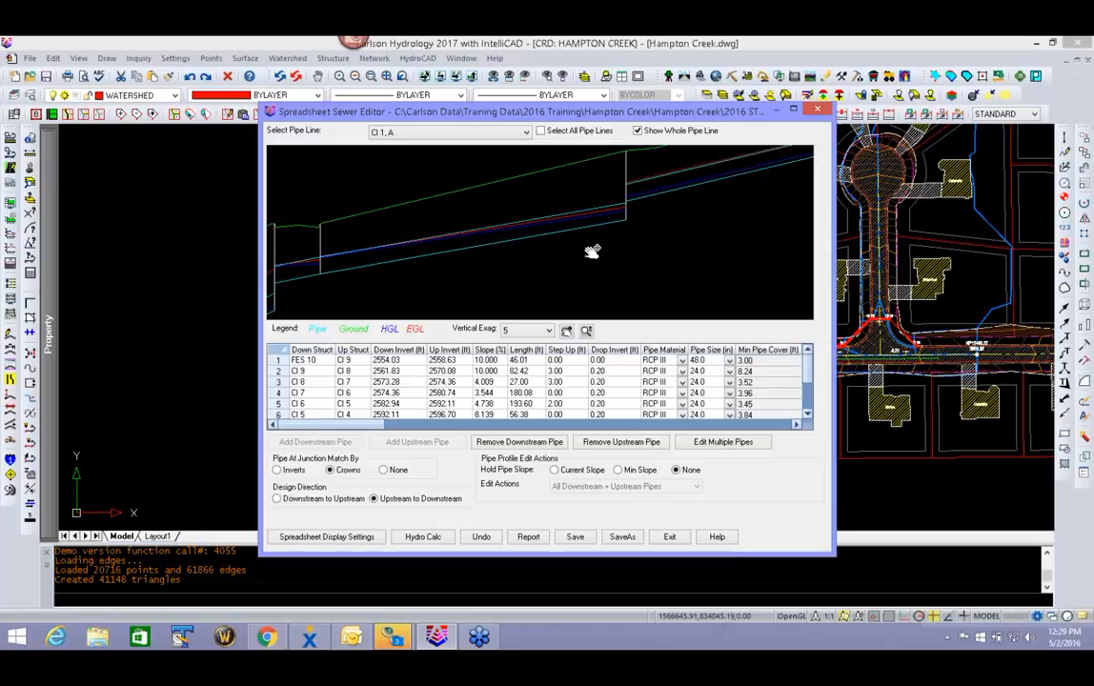
- Turn off pipe matching at junctions and set the upstream invert of the CI 9 to FES 10 pipe to 2556 ft
click(392, 360)
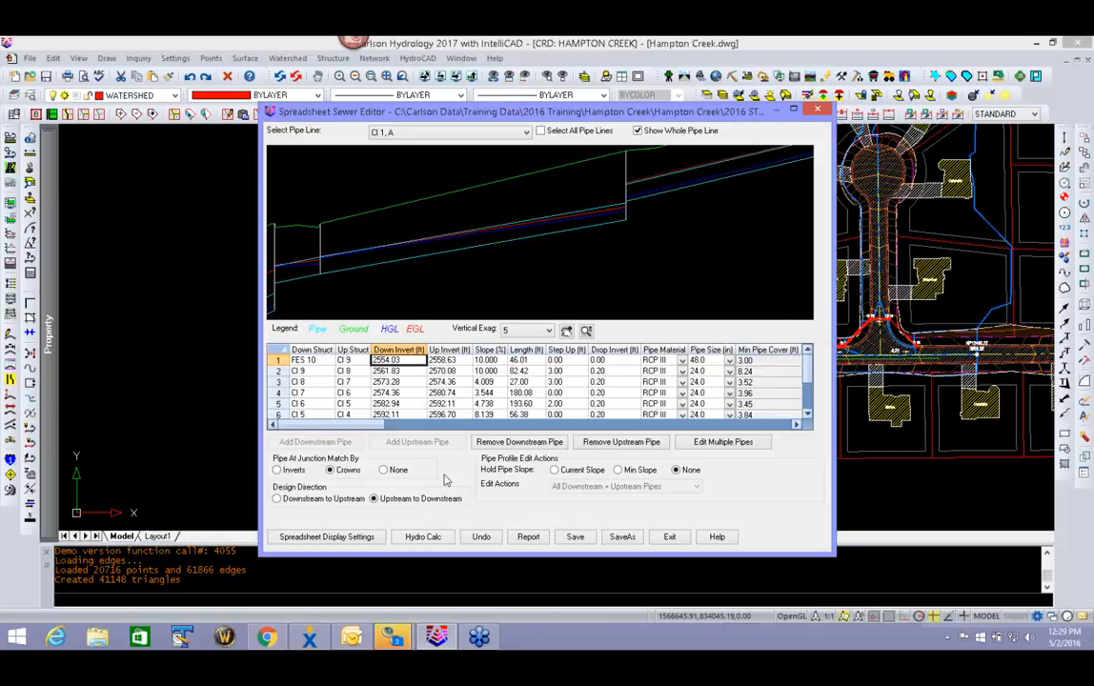
click(384, 470)
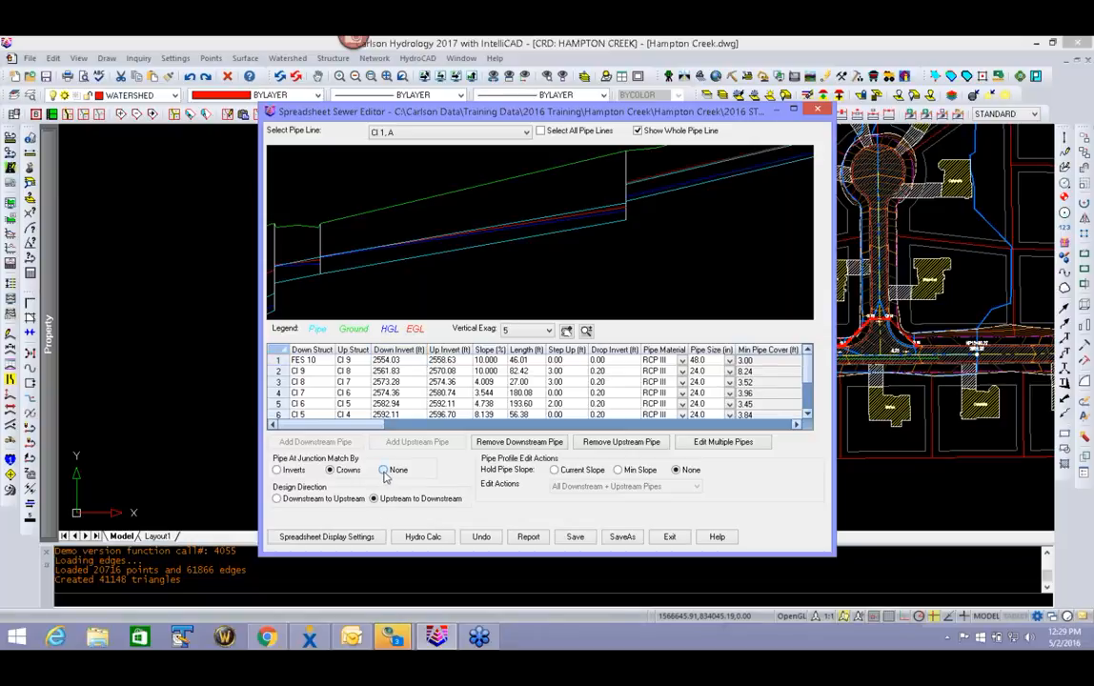
click(395, 371)
click(449, 371)
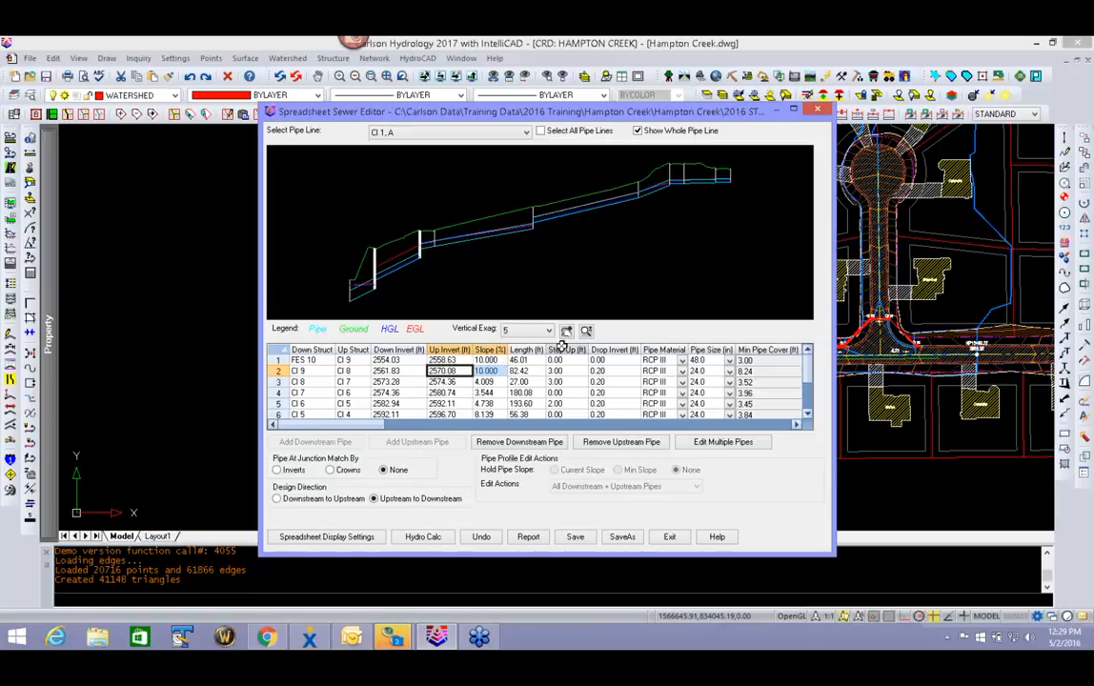
click(461, 360)
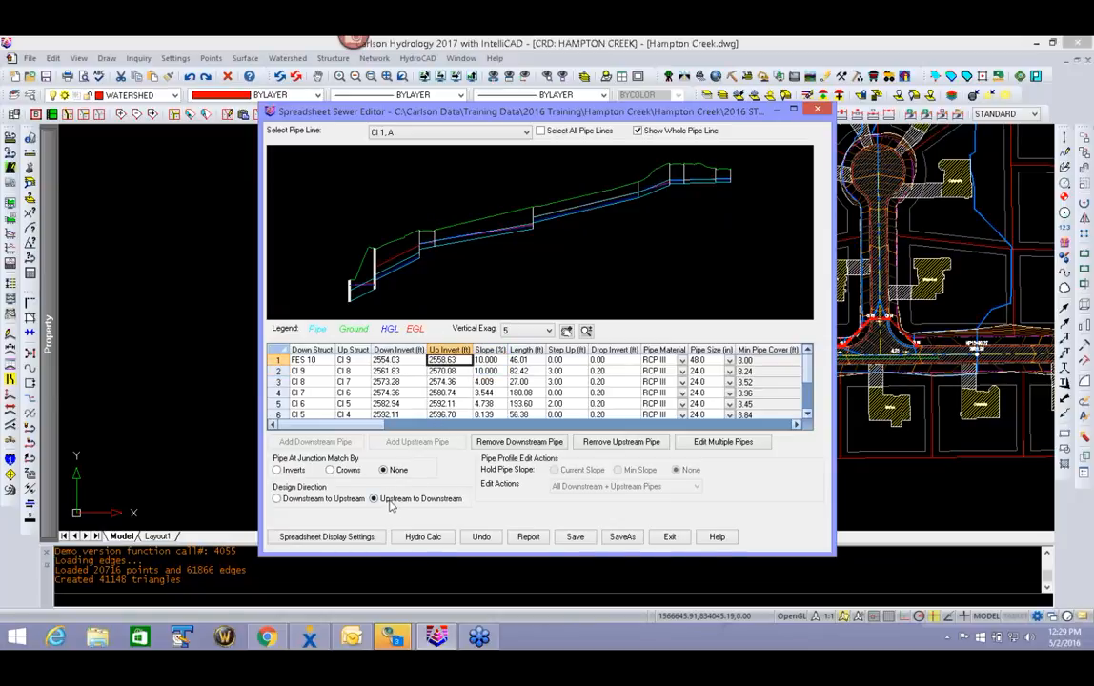
double_click(462, 361)
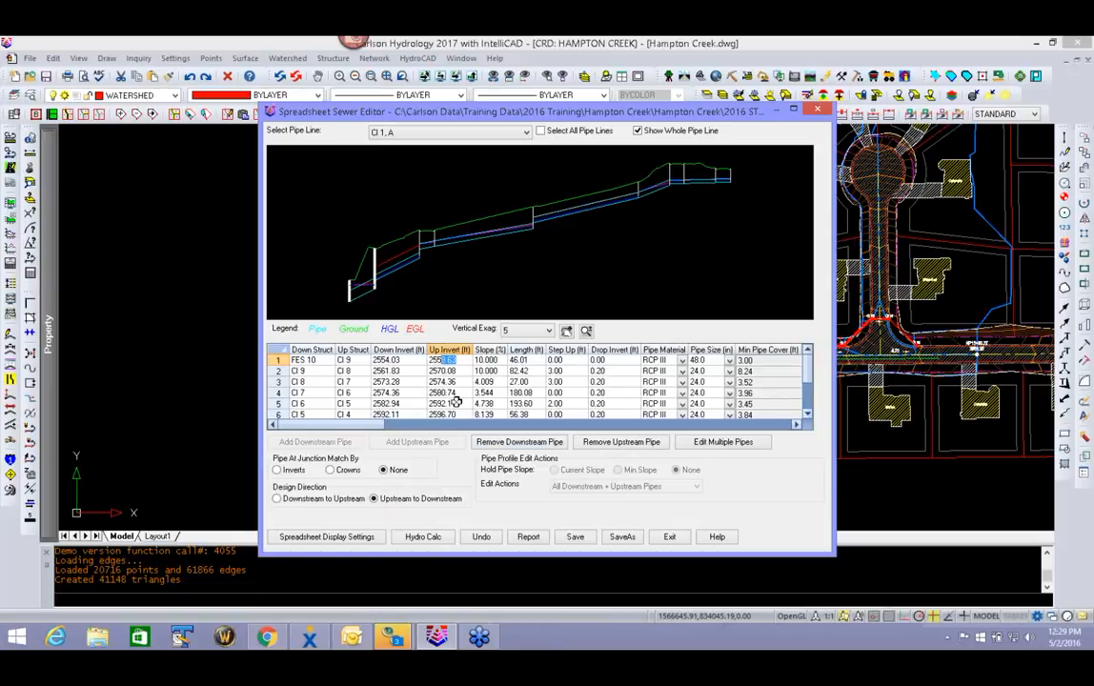
text(6)
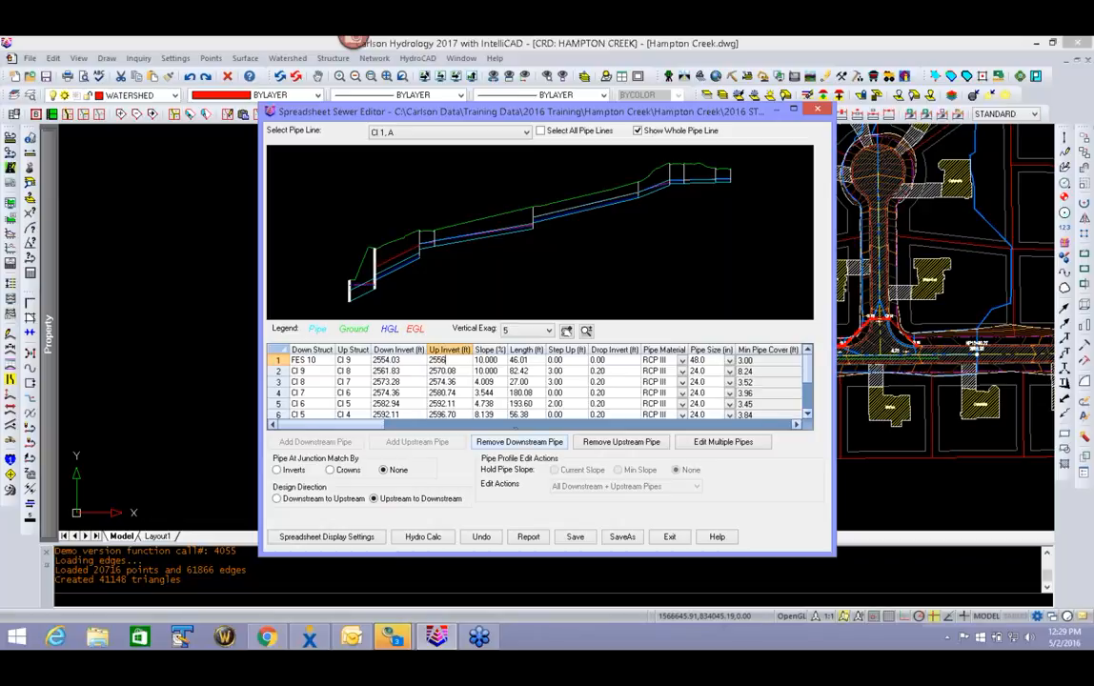
click(460, 371)
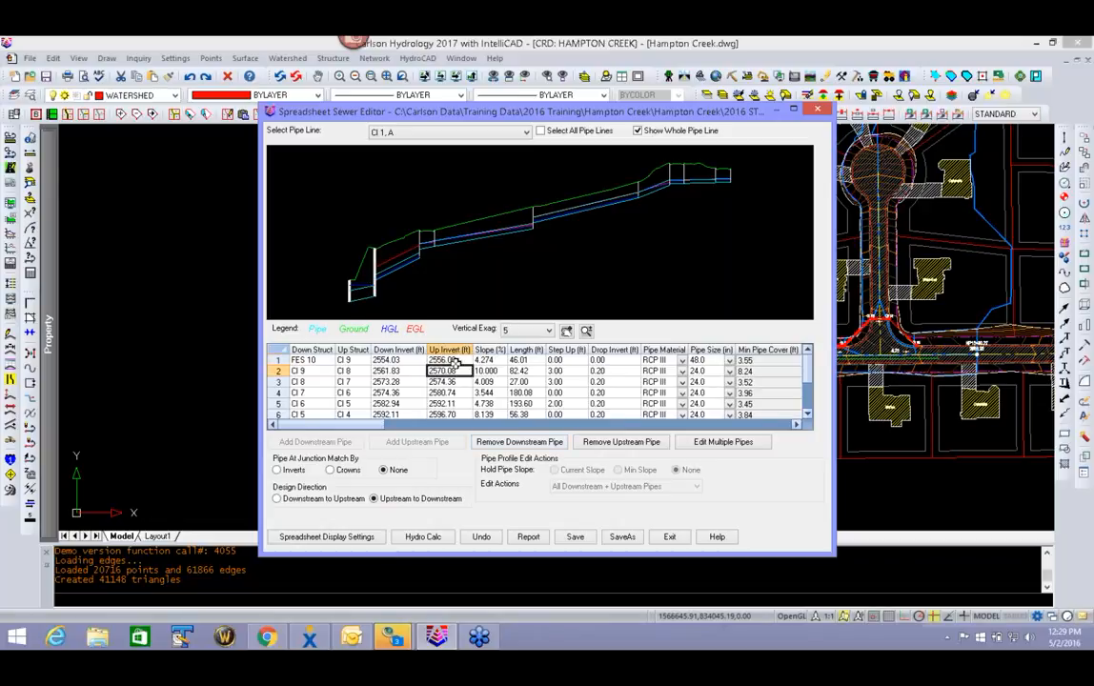
- Inspect the CI 1 pipe line profile in the editor, exit the spreadsheet editor and save the network changes
scroll(374, 296, up, 1)
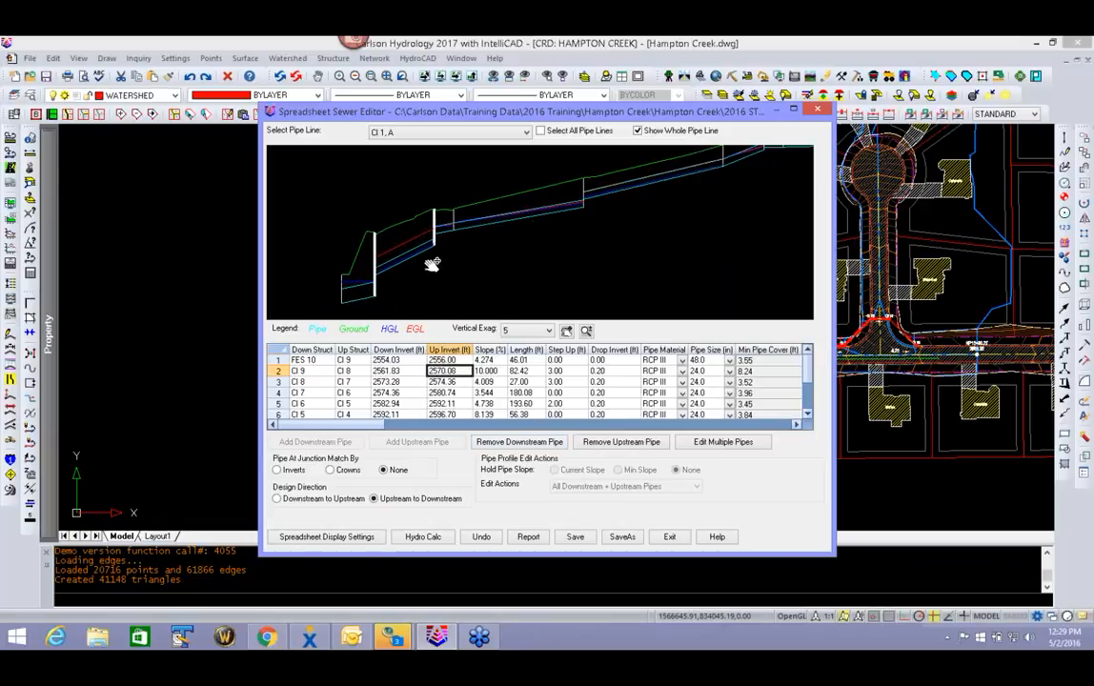
drag(691, 183, 598, 231)
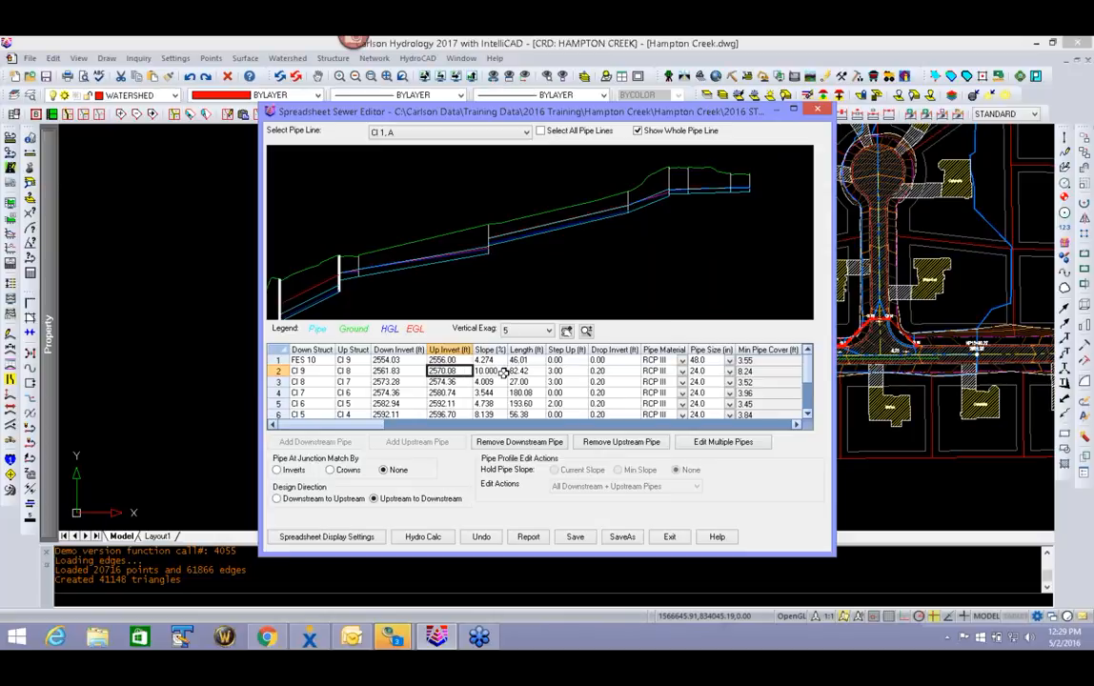
click(671, 538)
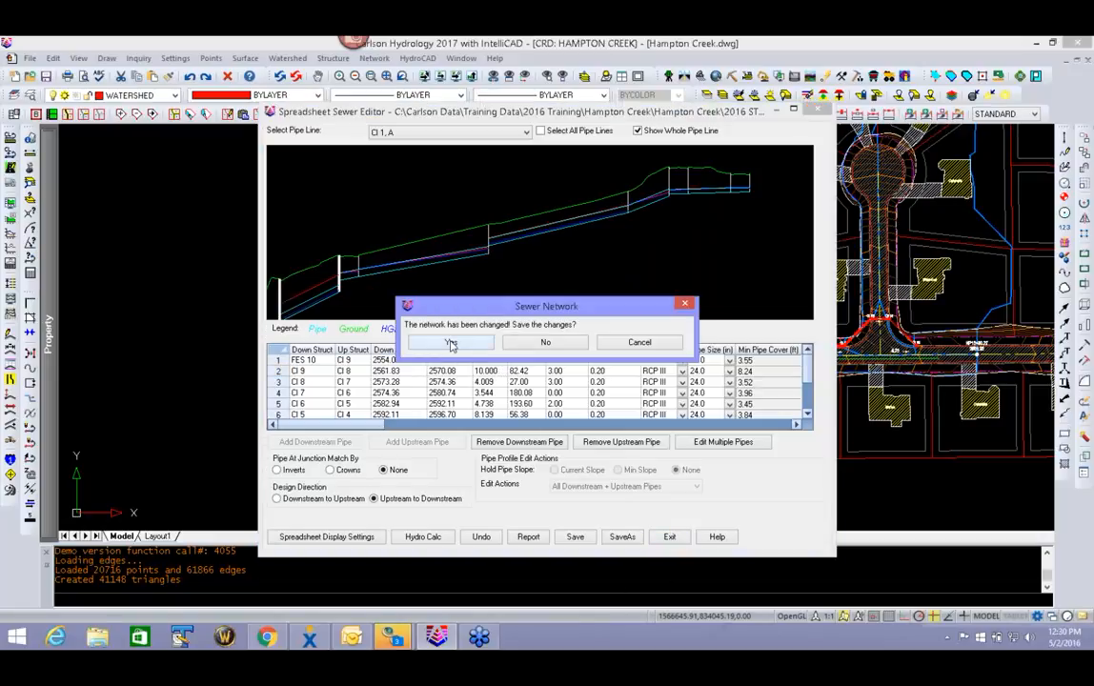
click(450, 342)
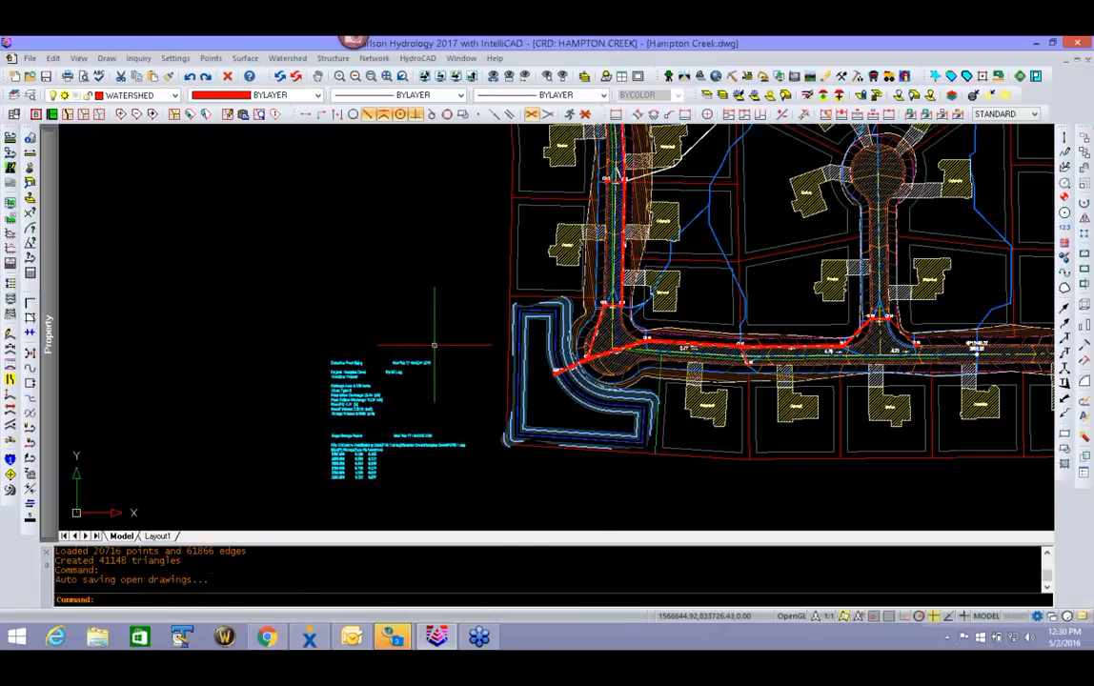
- Start drawing a sewer network profile and pick FES 10 in the plan as its downstream structure
scroll(442, 337, down, 6)
middle_drag(442, 337, 479, 436)
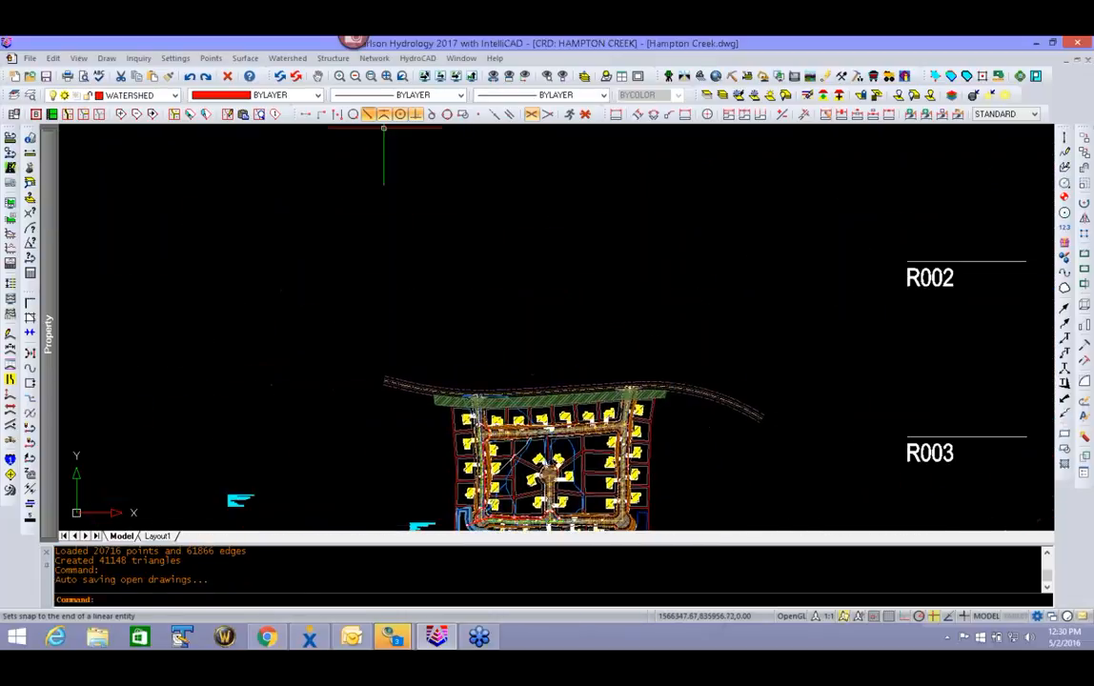
click(374, 58)
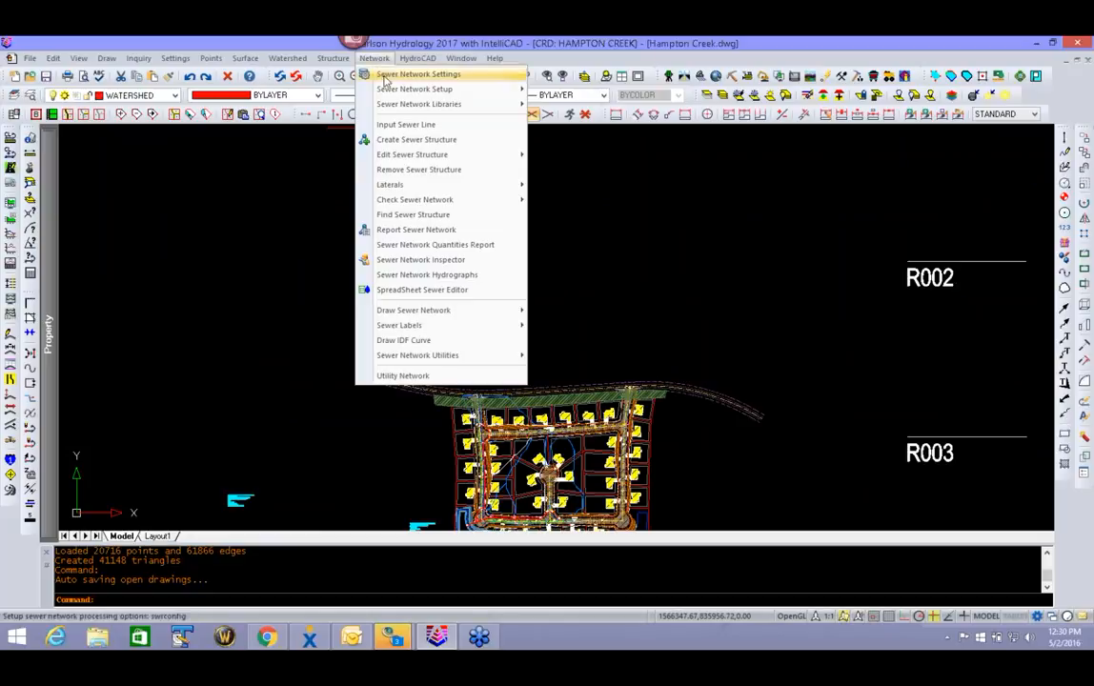
mouse_move(411, 185)
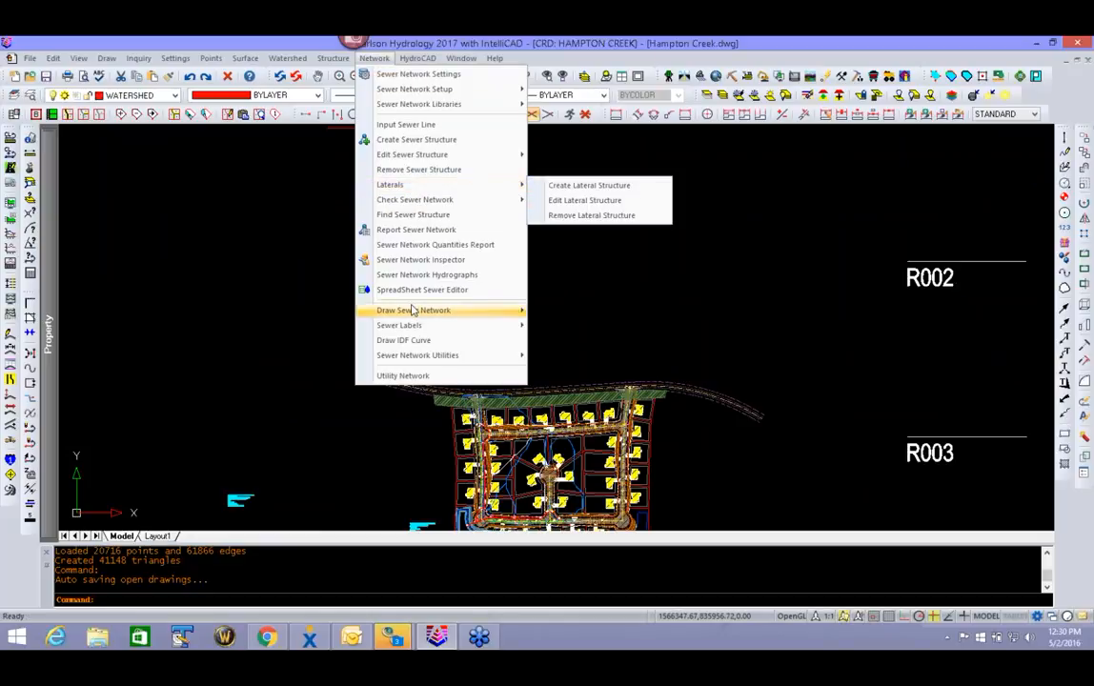
mouse_move(471, 311)
click(576, 363)
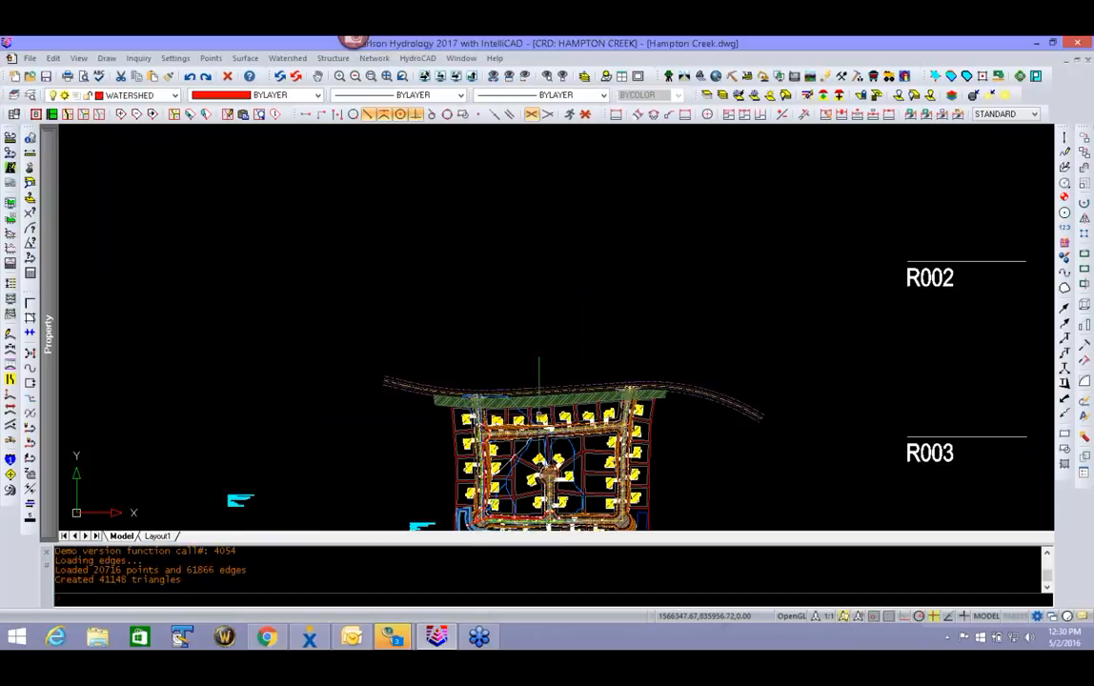
click(608, 186)
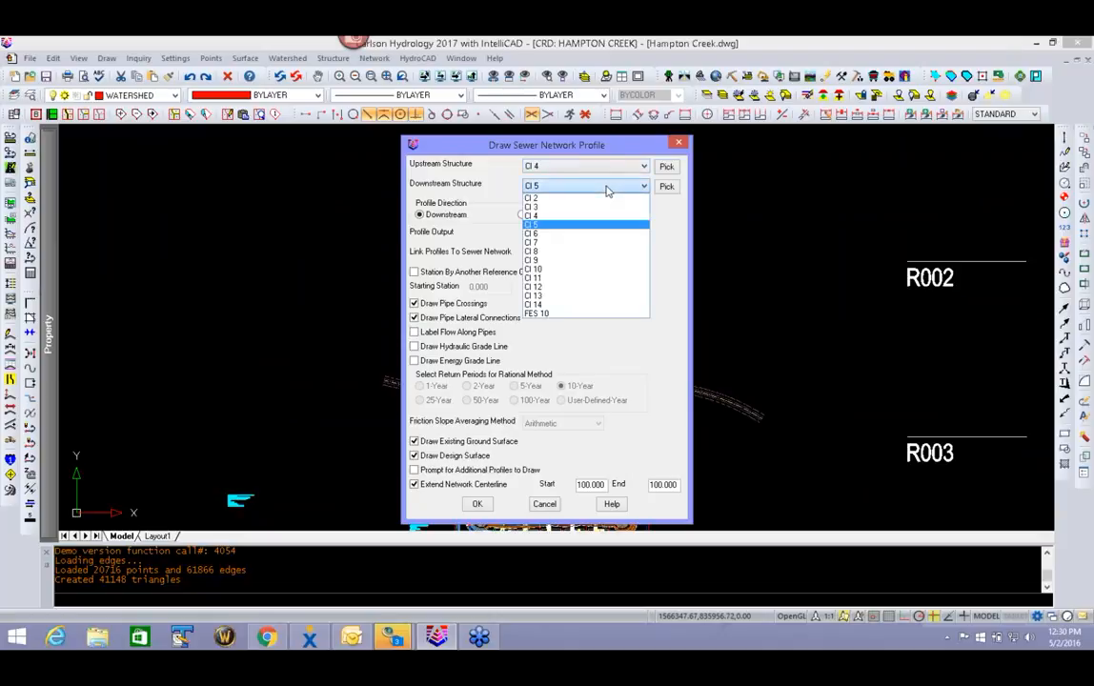
click(668, 187)
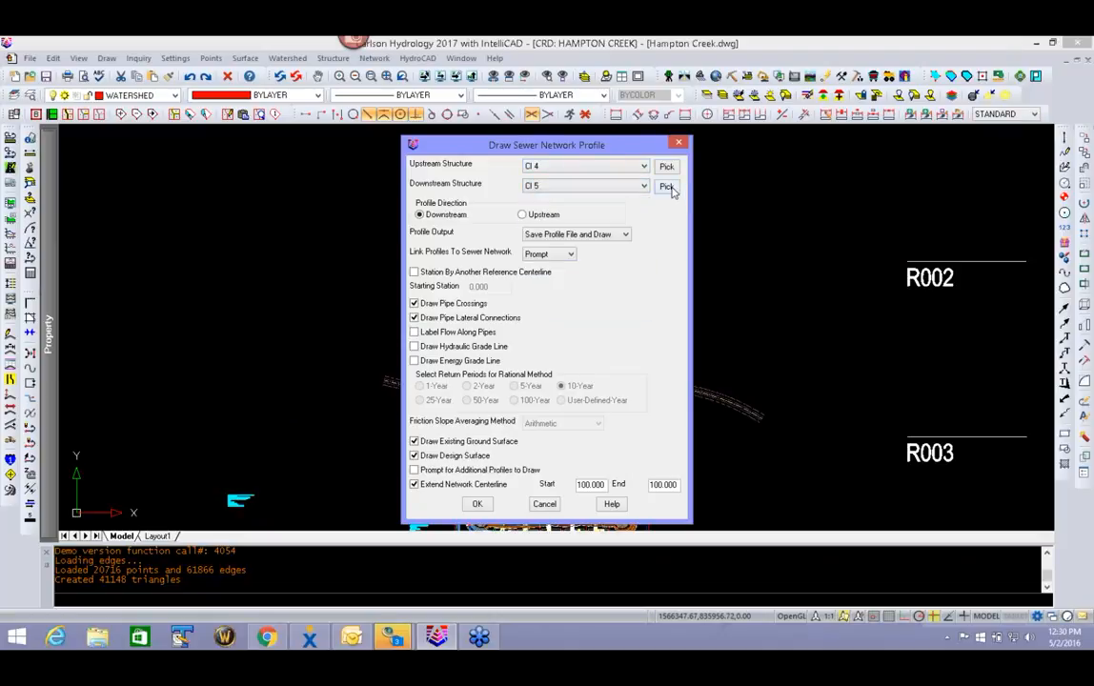
click(669, 187)
middle_drag(505, 409, 443, 233)
scroll(443, 362, up, 3)
scroll(443, 362, up, 5)
click(486, 272)
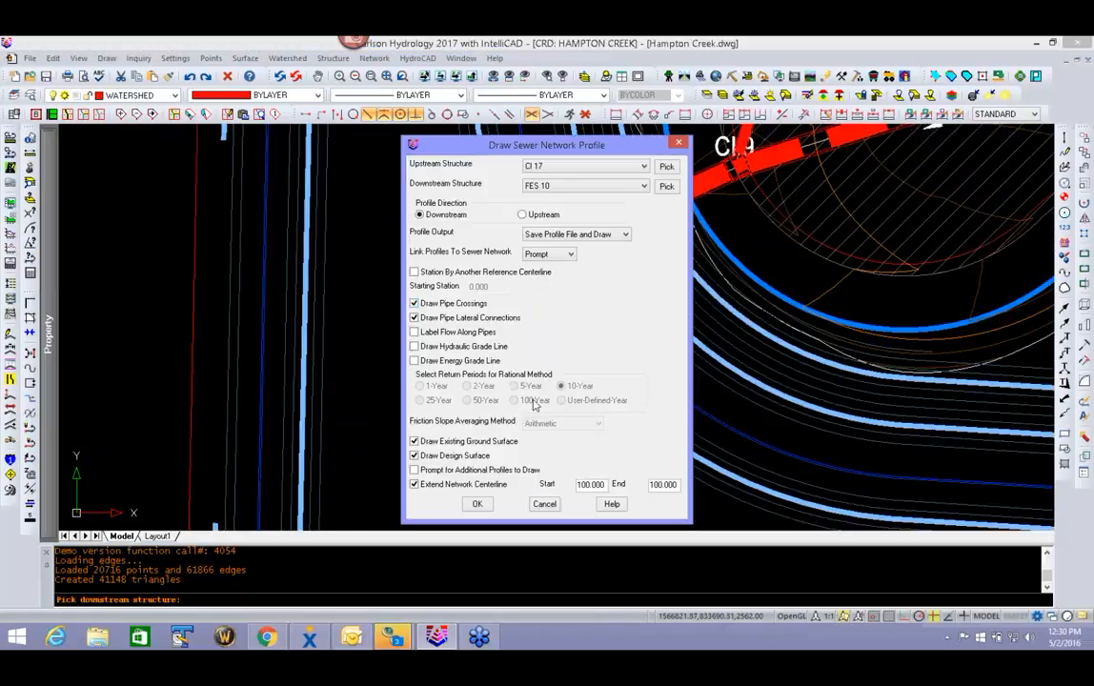
- Pick inlet CI 1 in the plan as the profile's upstream structure
click(666, 166)
scroll(614, 246, down, 8)
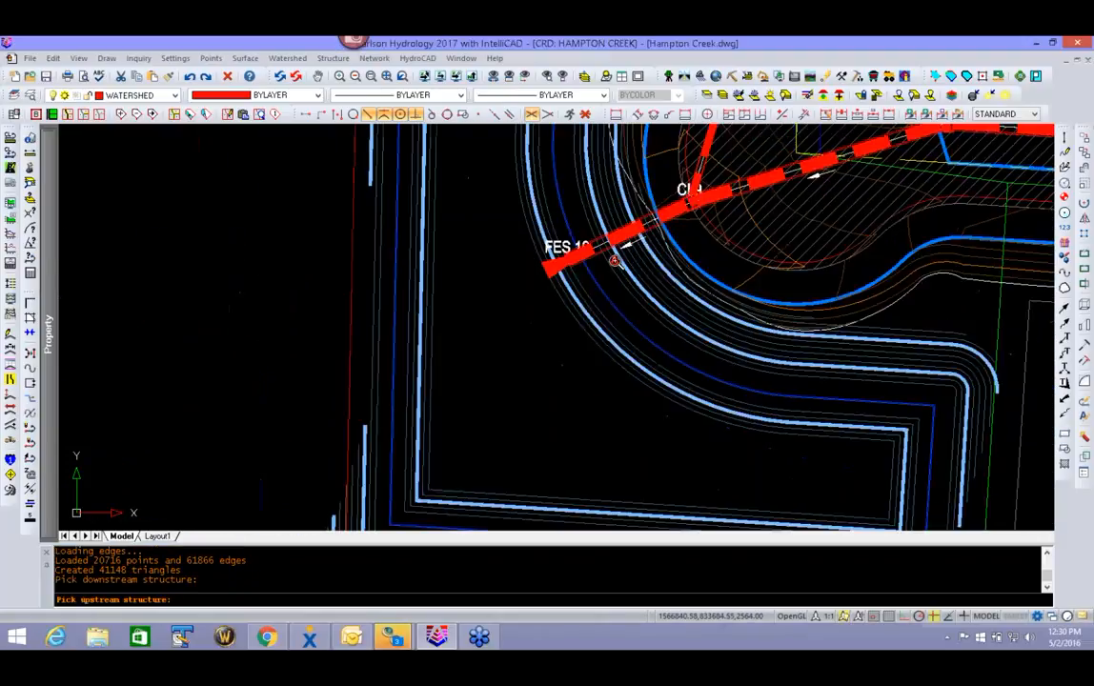
scroll(619, 250, up, 10)
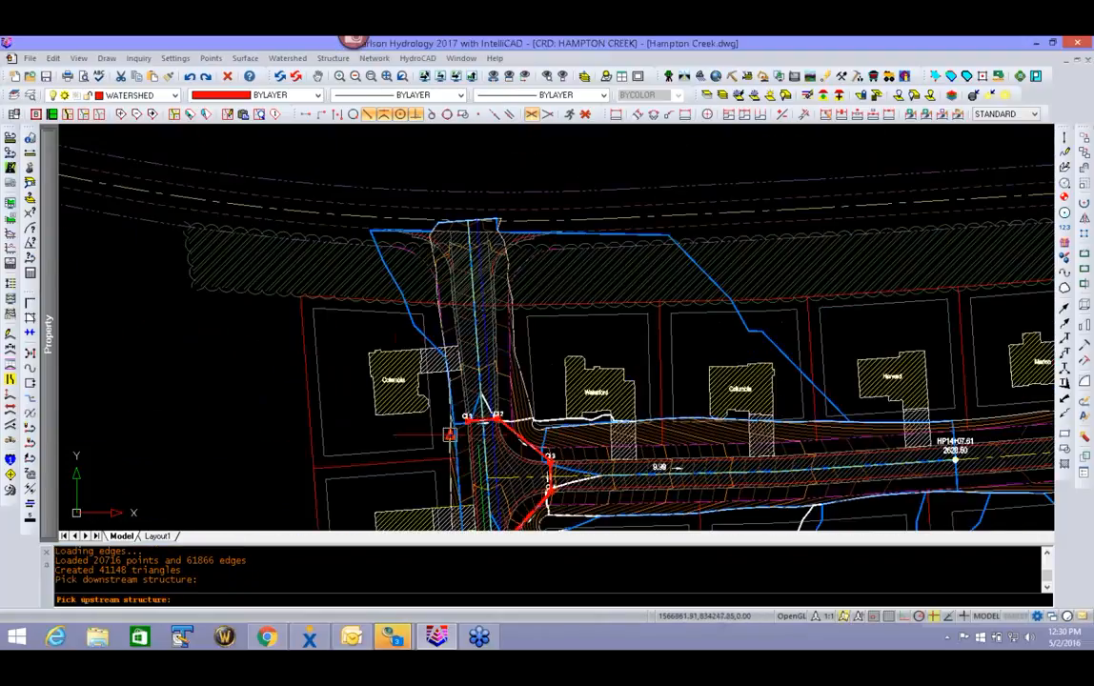
click(470, 421)
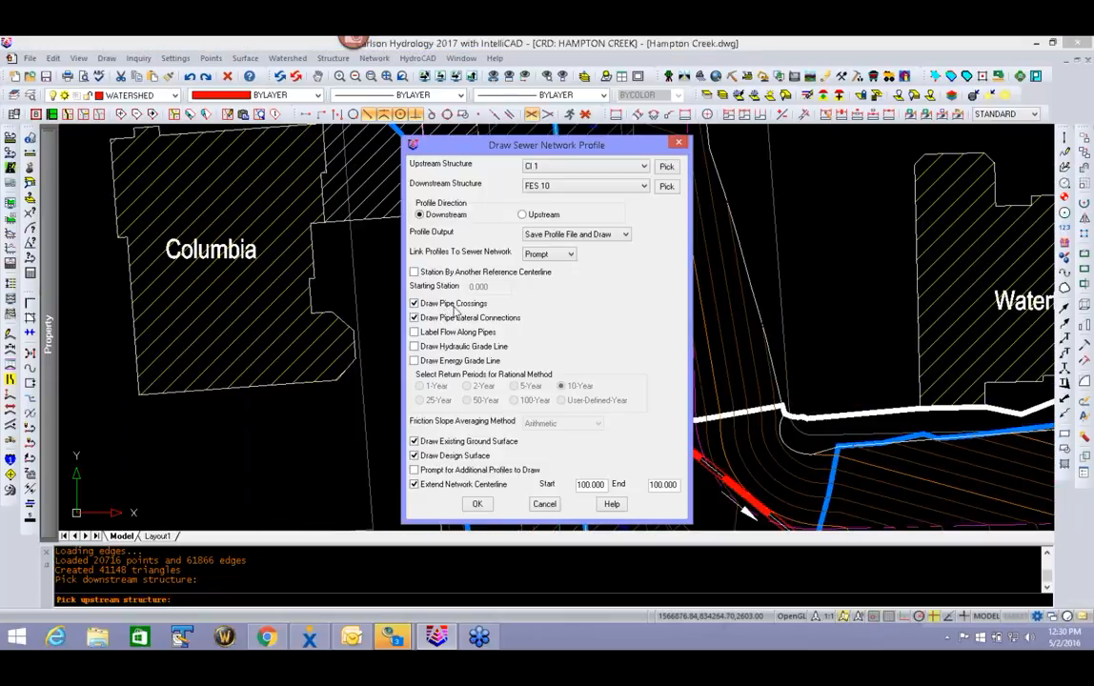
- Turn off the existing ground surface, design surface and network centerline extension, and accept the profile options
click(438, 442)
click(444, 456)
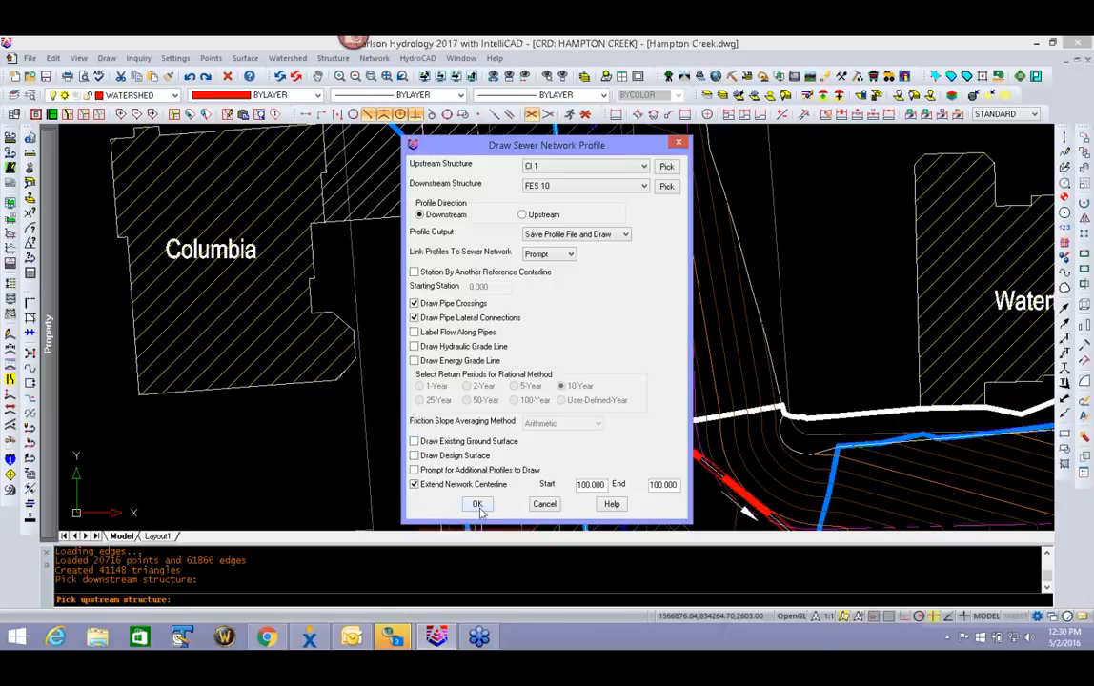
click(420, 485)
click(478, 503)
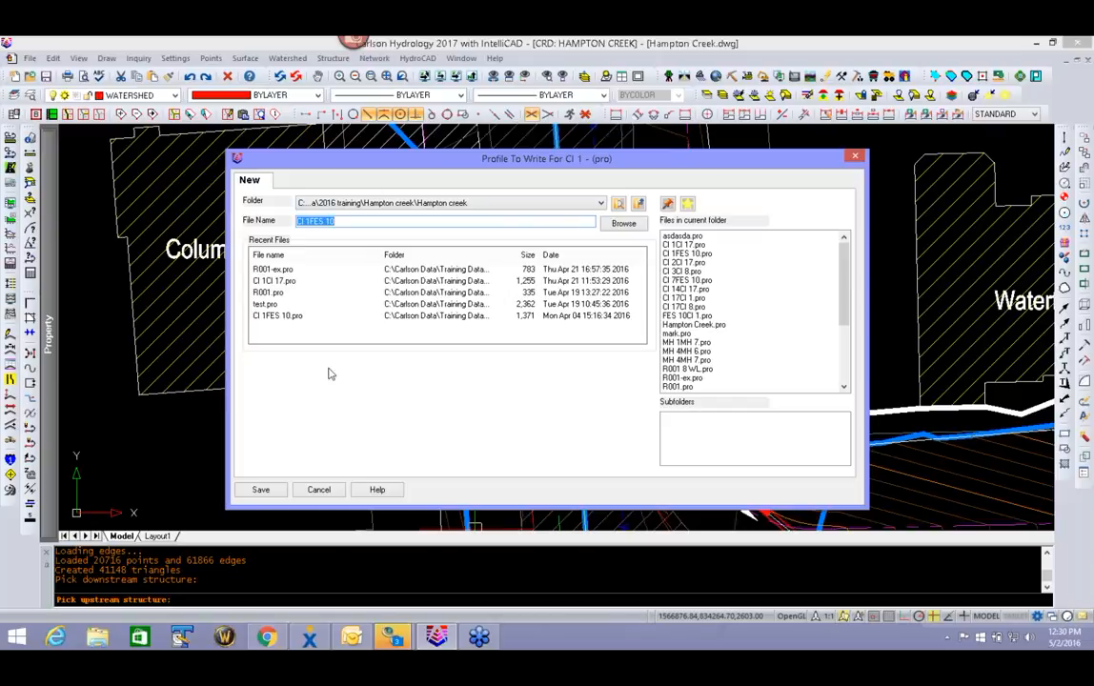
- Save the profile as CI 1FES 10 and draw it at horizontal scale 50 and vertical scale 5 above the site plan
click(260, 489)
click(582, 373)
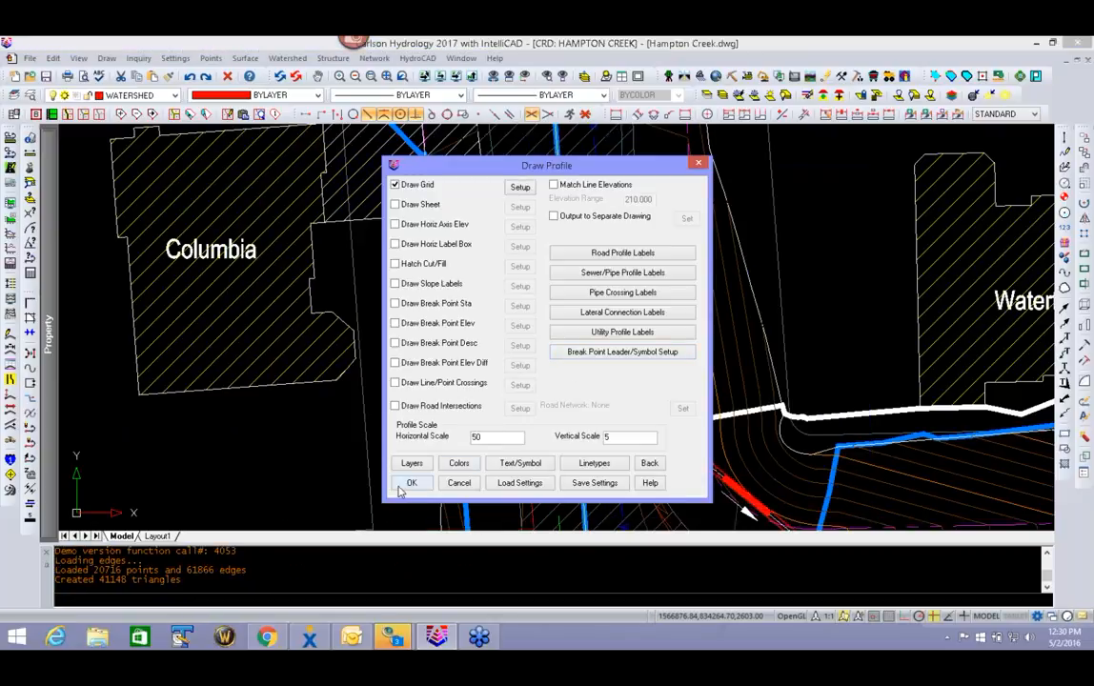
click(408, 484)
click(469, 386)
click(410, 416)
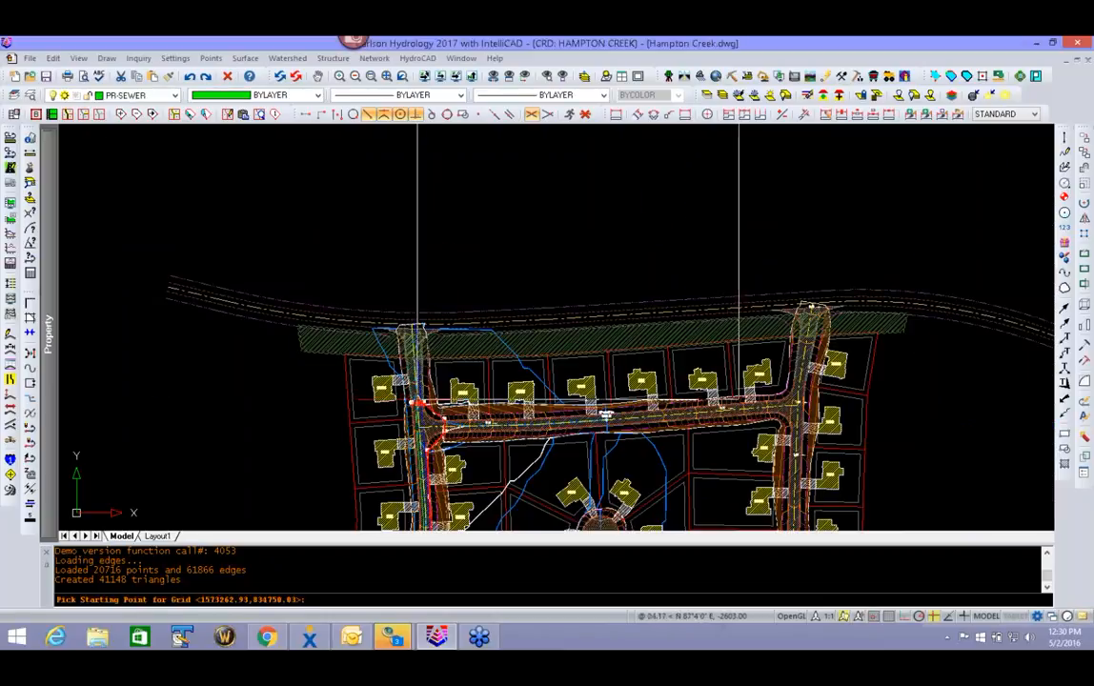
scroll(431, 381, down, 4)
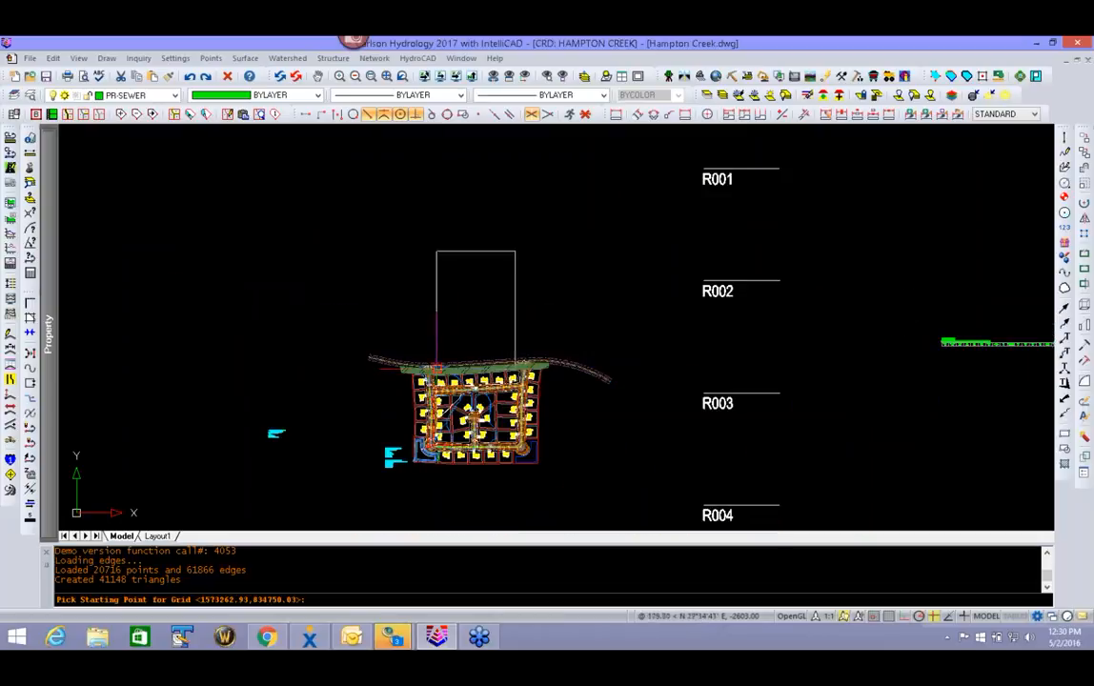
click(429, 303)
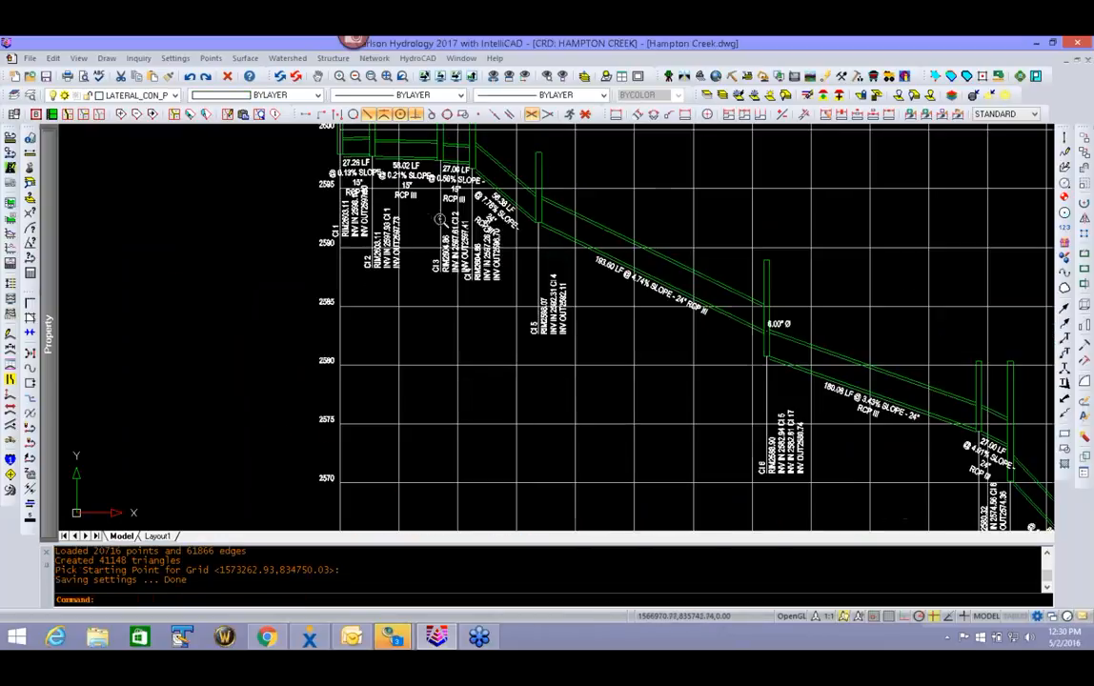
- Edit the sewer in profile view, lowering the CI 5 to CI 6 pipe's invert at CI 6 to elevation 2580
middle_drag(697, 391, 439, 359)
scroll(530, 297, up, 5)
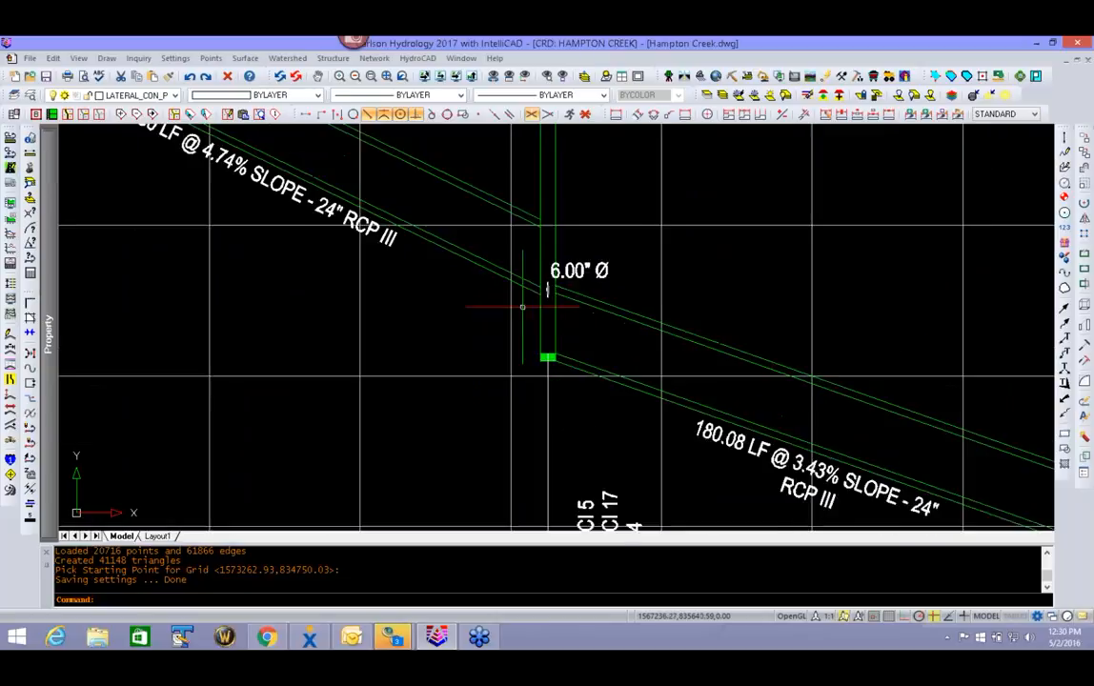
middle_drag(525, 308, 525, 394)
click(377, 59)
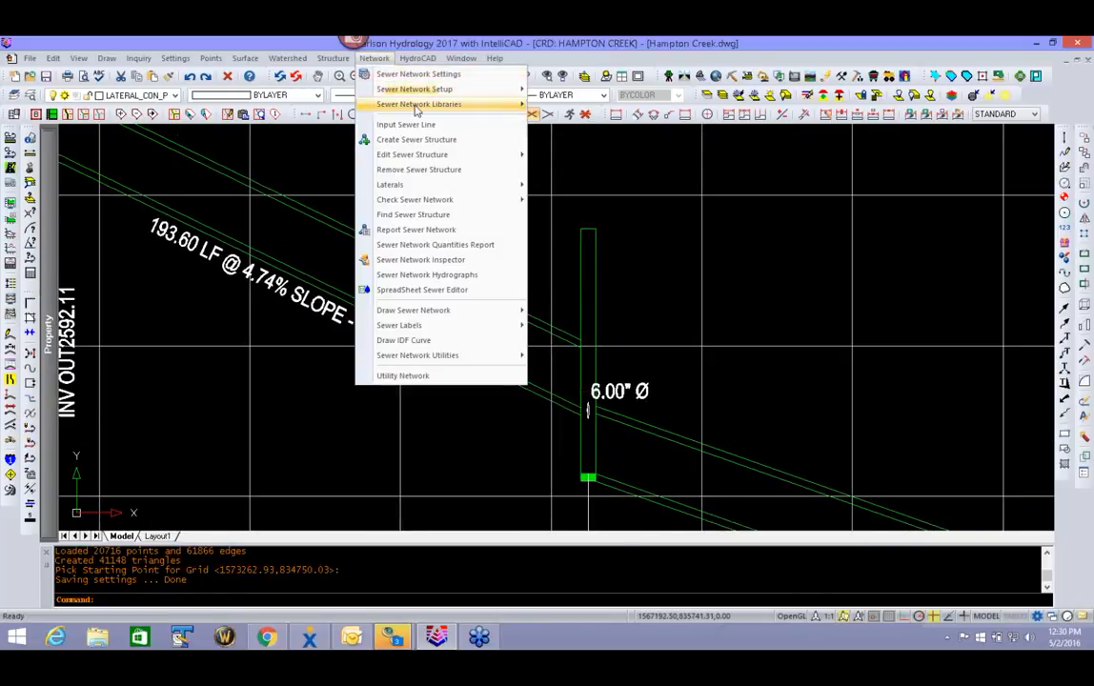
mouse_move(426, 189)
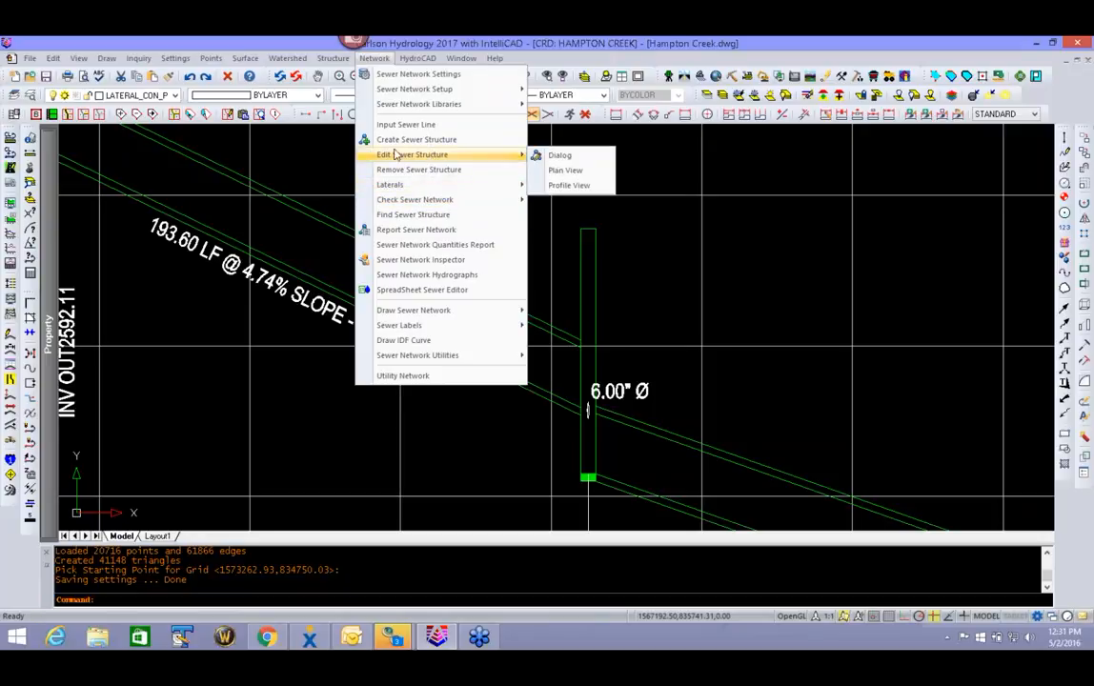
mouse_move(457, 155)
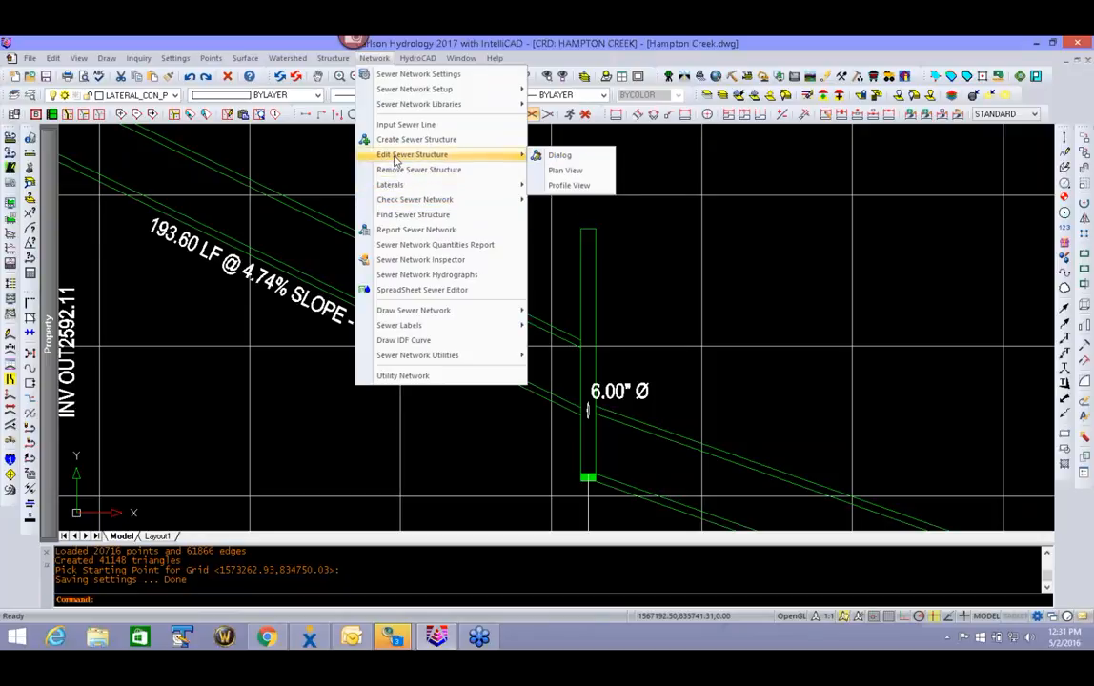
click(571, 186)
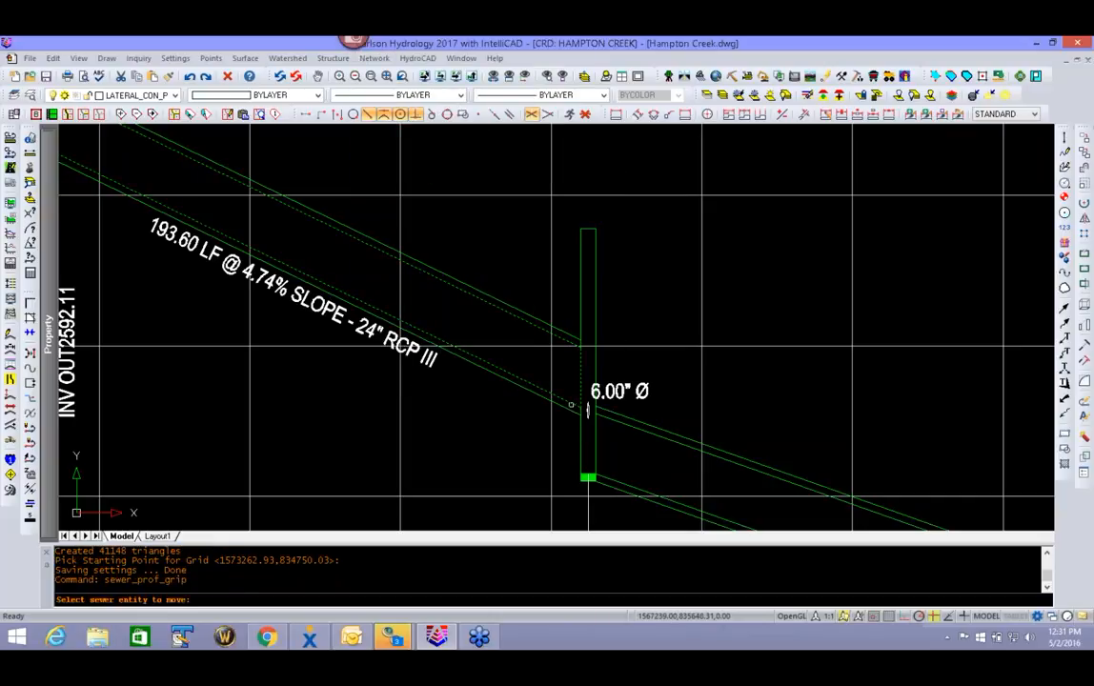
click(587, 464)
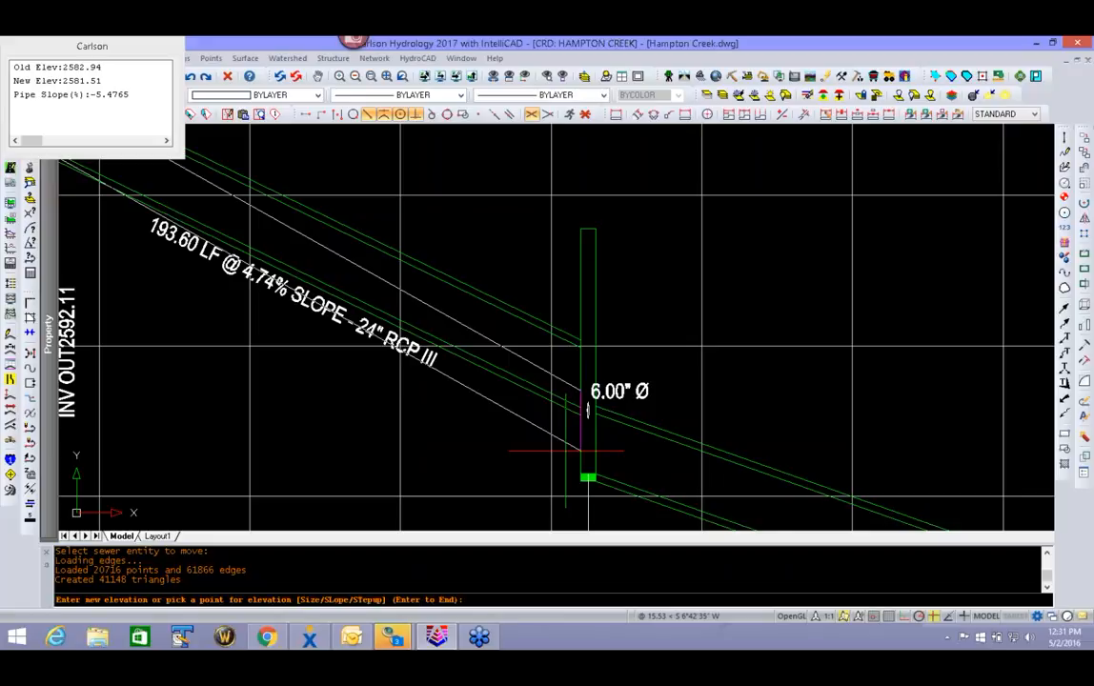
text(2580)
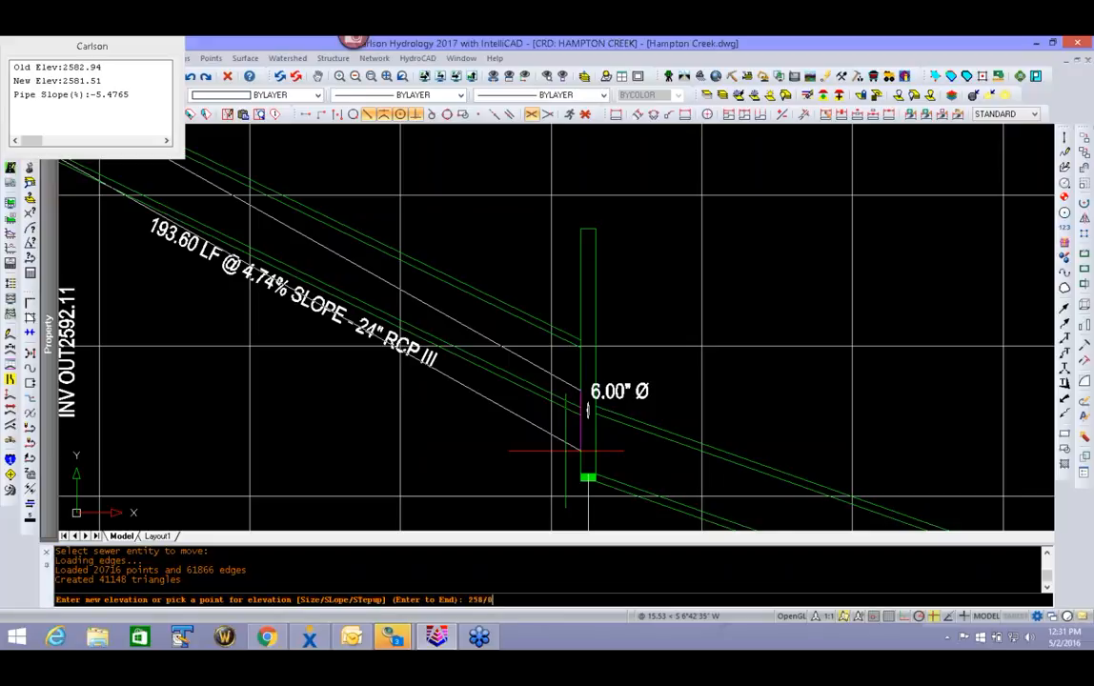
key(BackSpace)
key(BackSpace)
text(80)
key(Return)
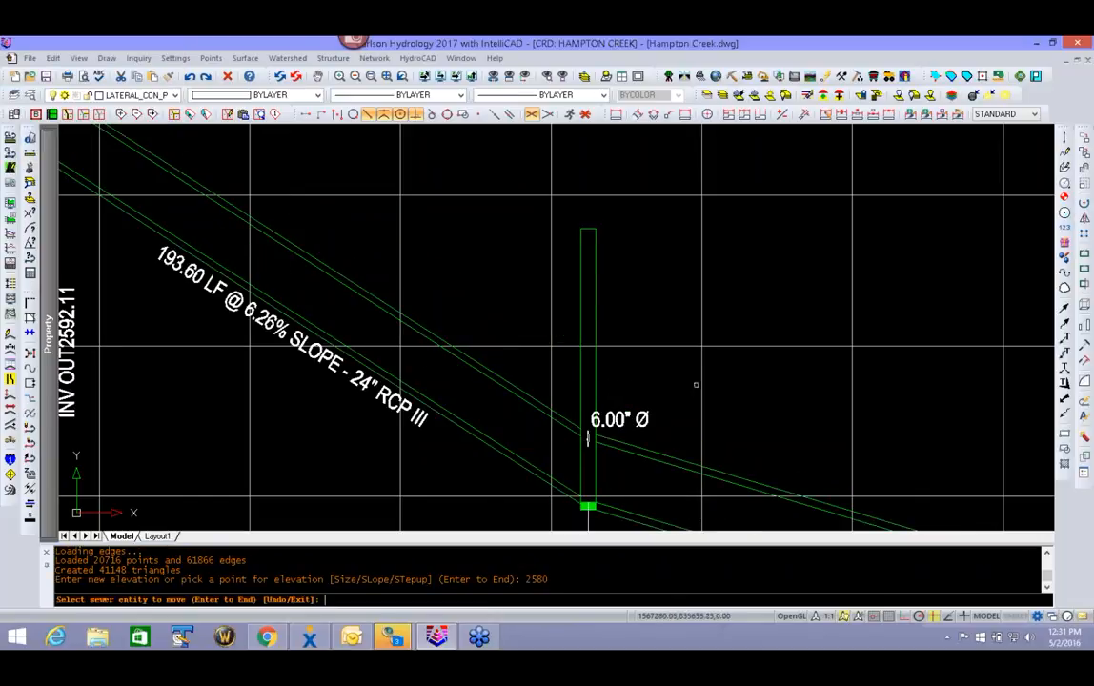
scroll(554, 410, down, 3)
scroll(554, 410, down, 4)
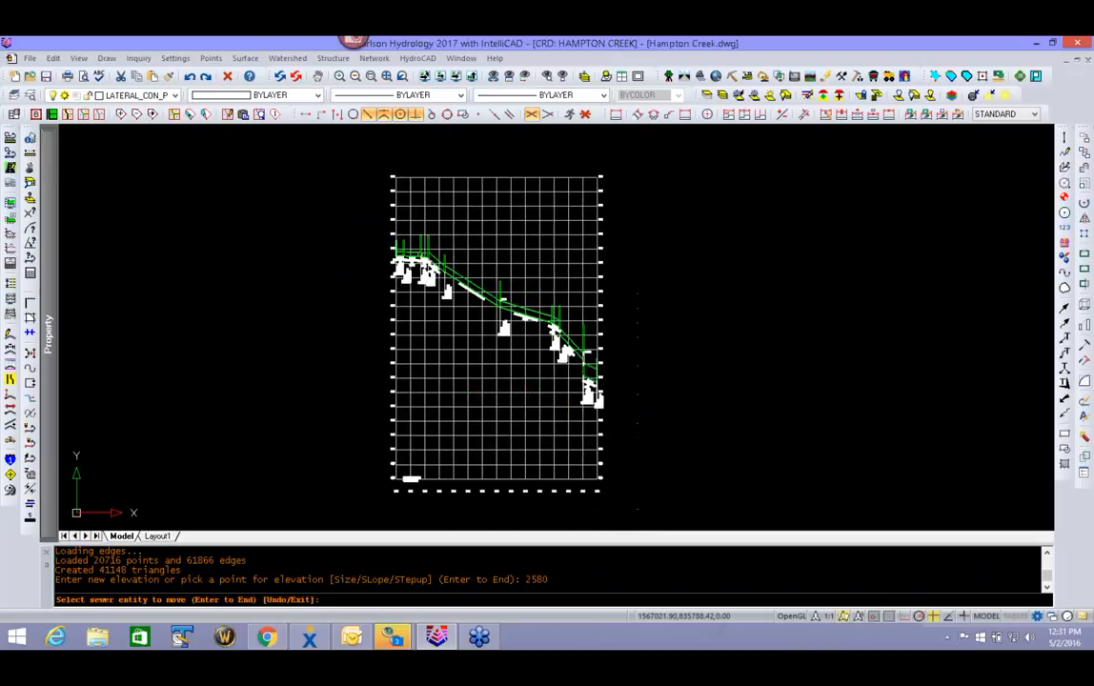